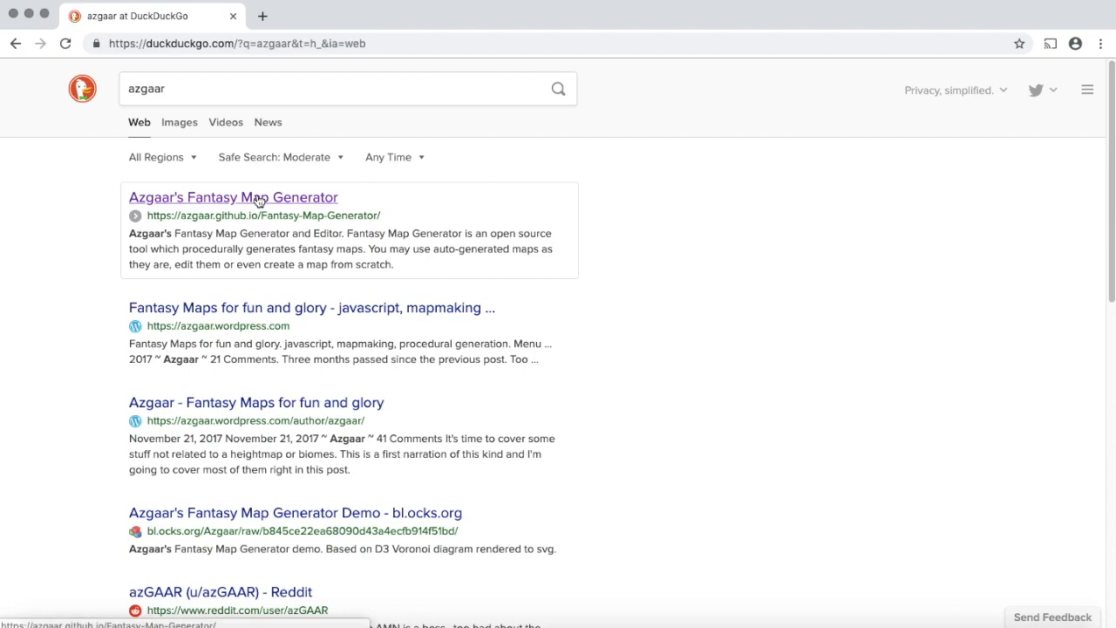
# - Open Azgaar's Fantasy Map Generator from the search results and close the 0.61b update notice
pyautogui.click(258, 199)
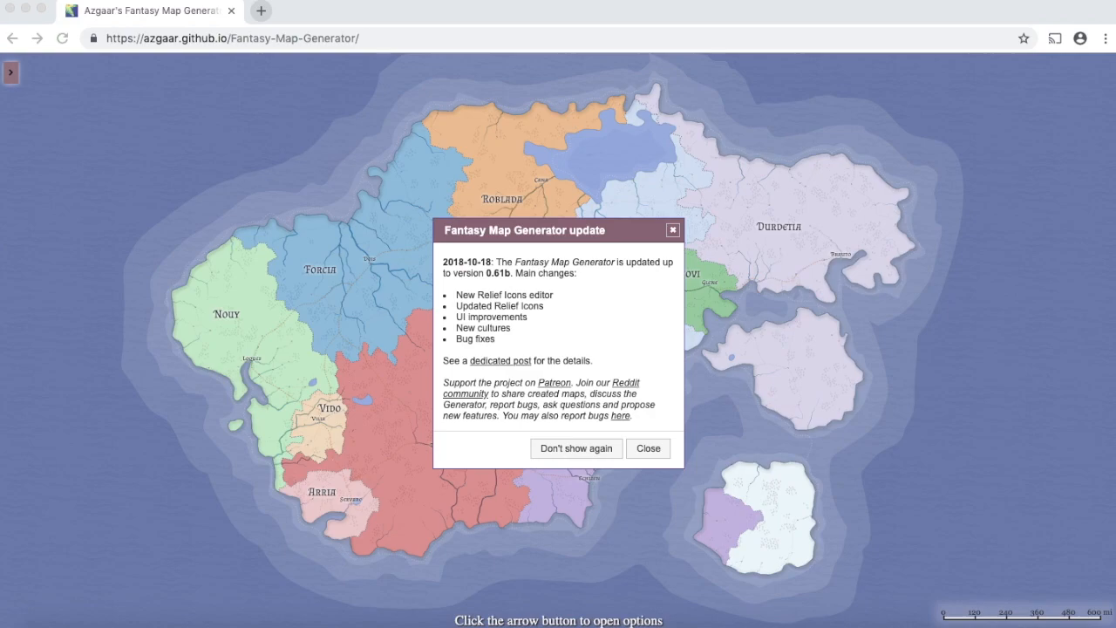
pyautogui.click(651, 446)
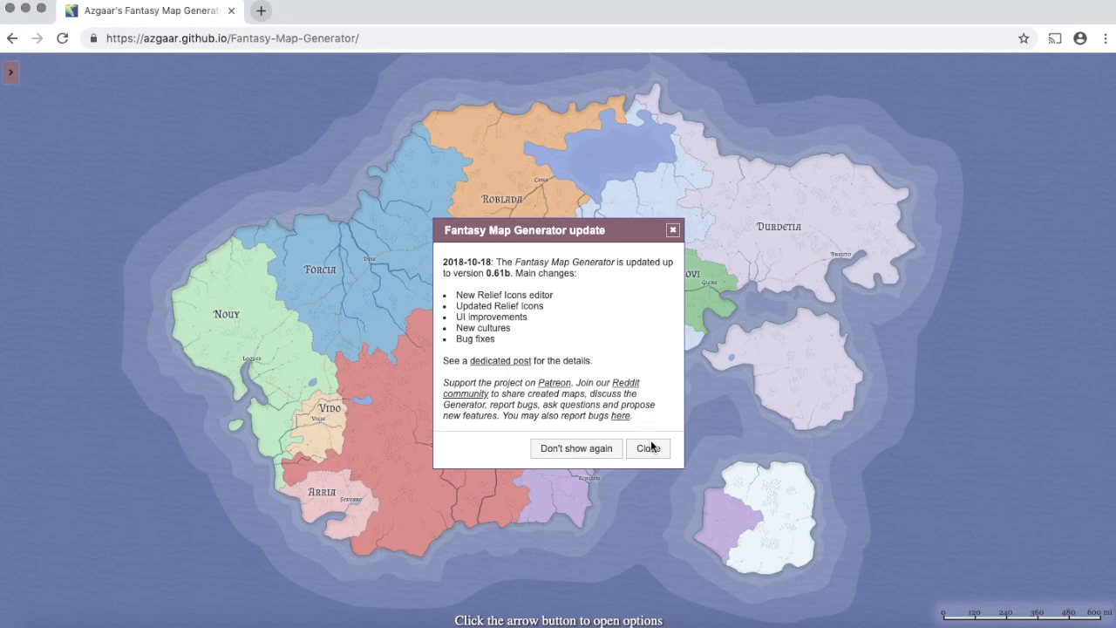
pyautogui.click(651, 446)
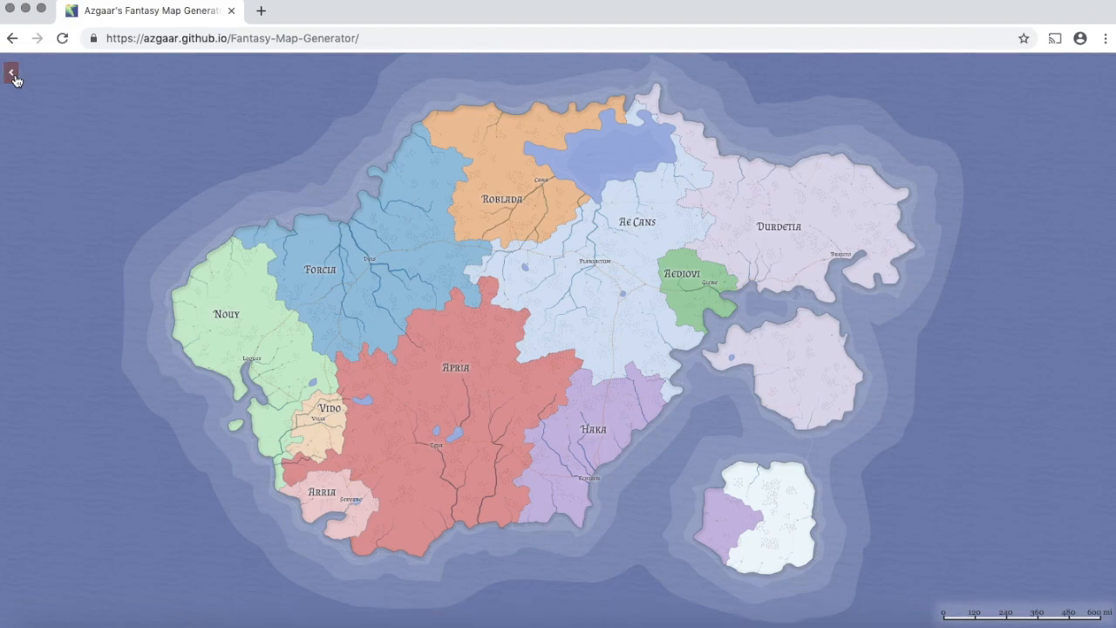
# - Load the saved map Map 6.map from the Pictures folder through the options panel
pyautogui.click(12, 75)
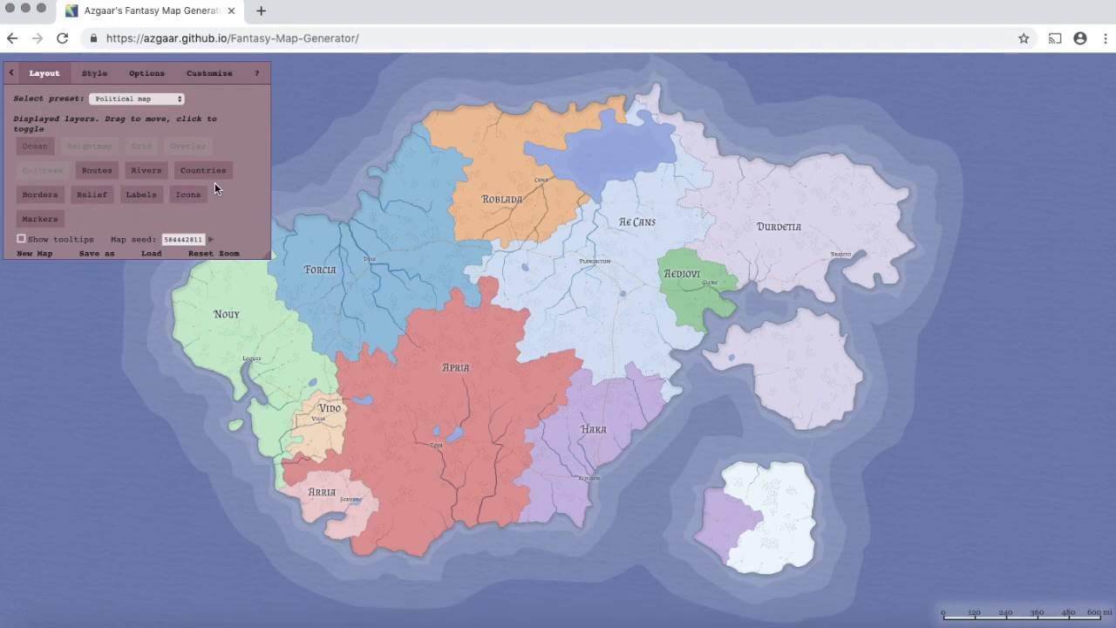
pyautogui.click(153, 254)
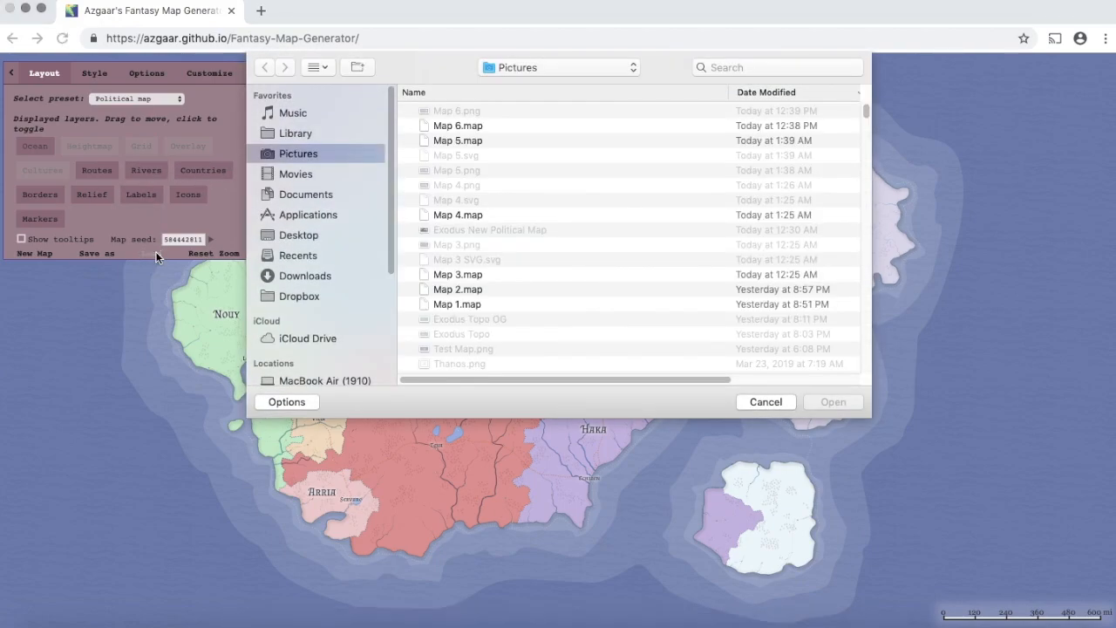
pyautogui.click(486, 131)
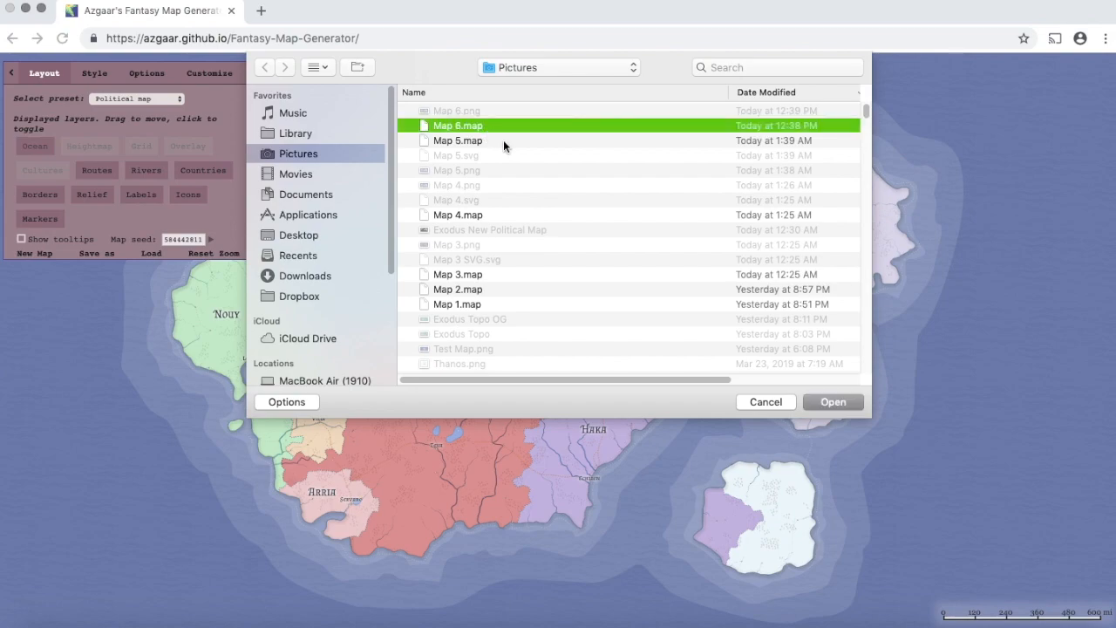
pyautogui.click(822, 403)
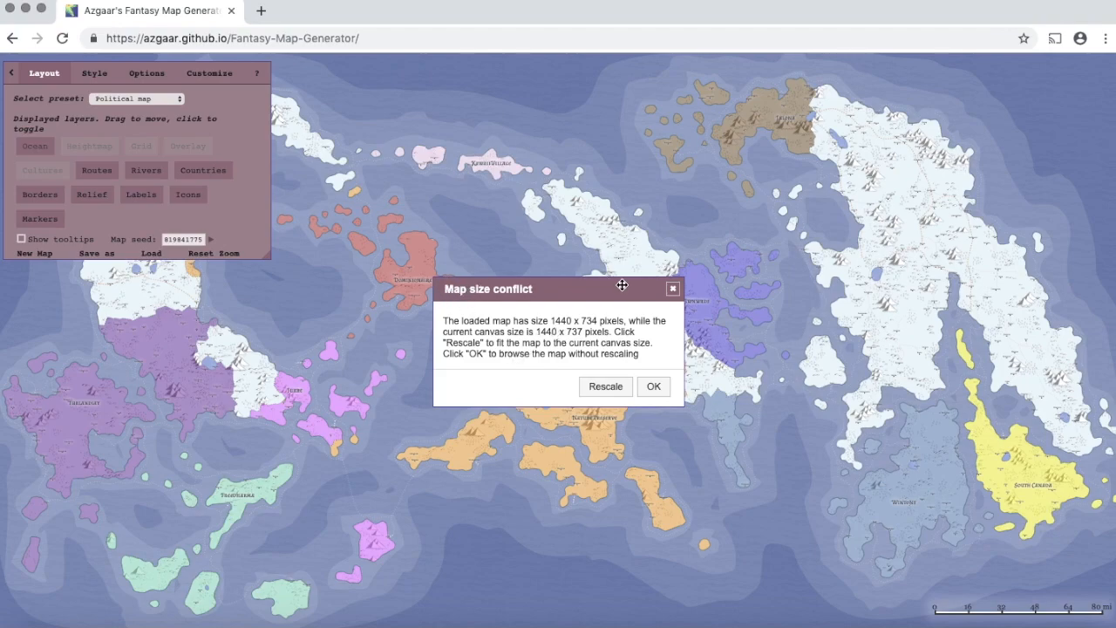
# - Rescale the loaded Map 6 to fit the canvas and show the Customize options
pyautogui.click(611, 387)
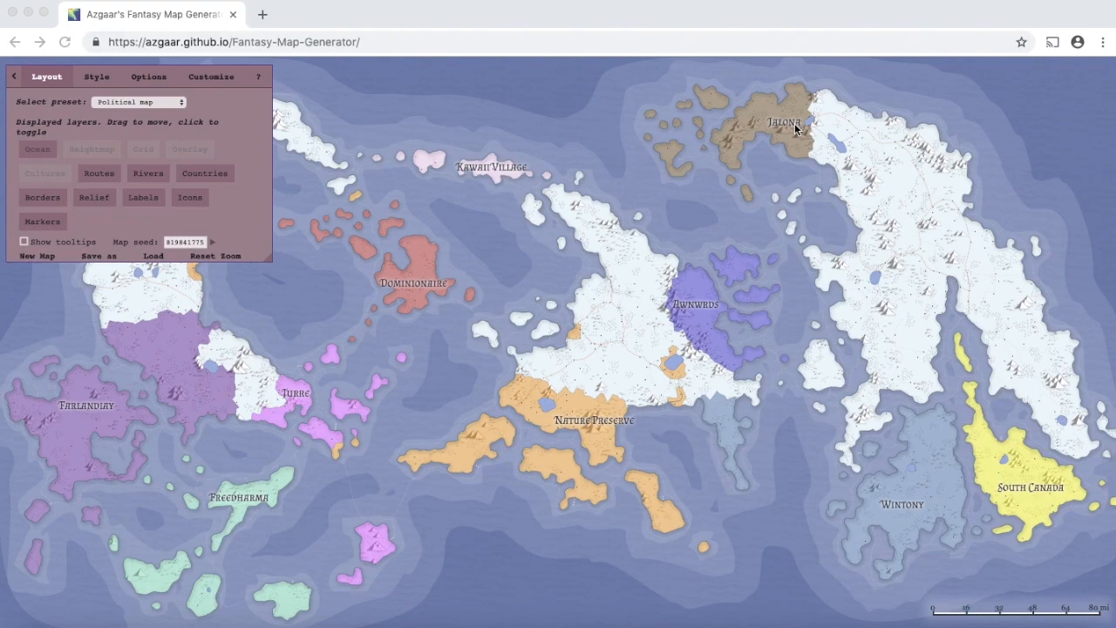
pyautogui.click(213, 77)
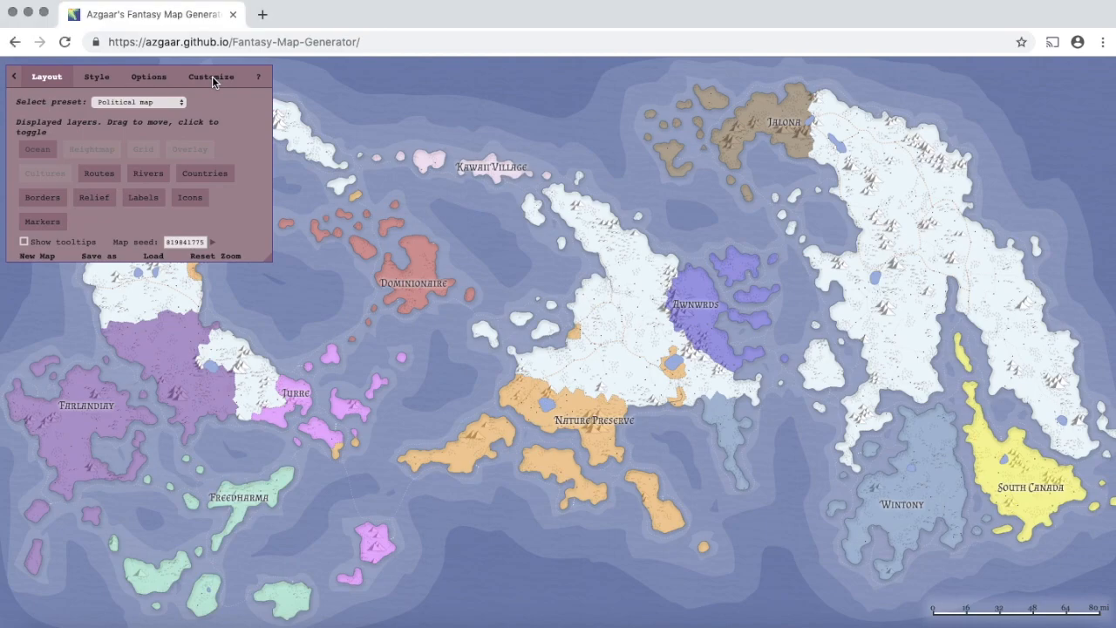
pyautogui.click(213, 78)
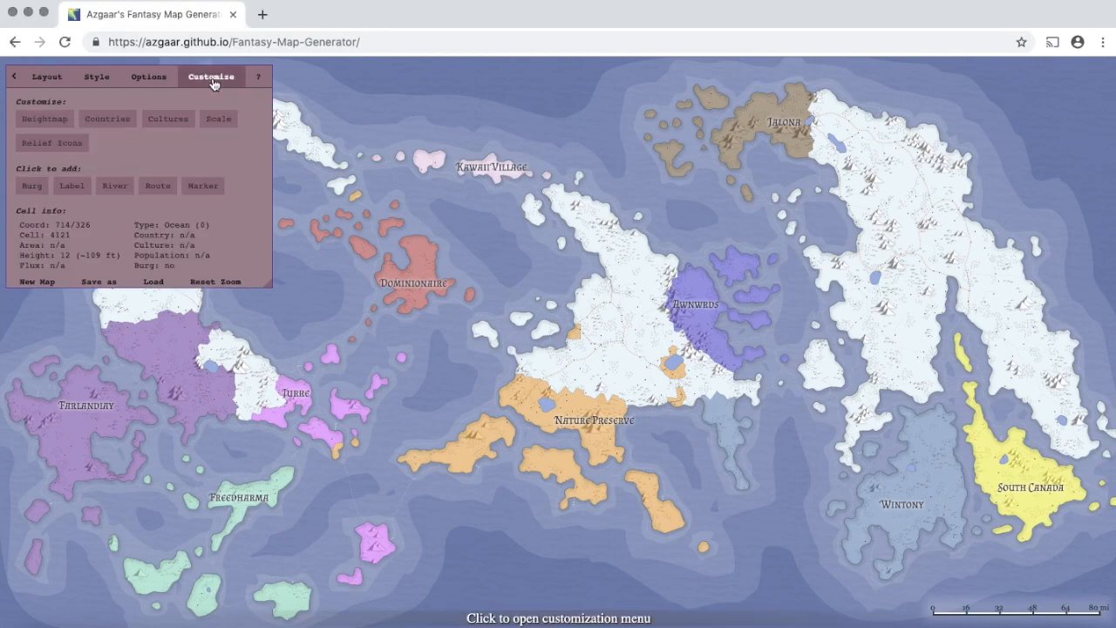
# - Open the Countries Editor and move it toward the centre of the screen
pyautogui.click(118, 125)
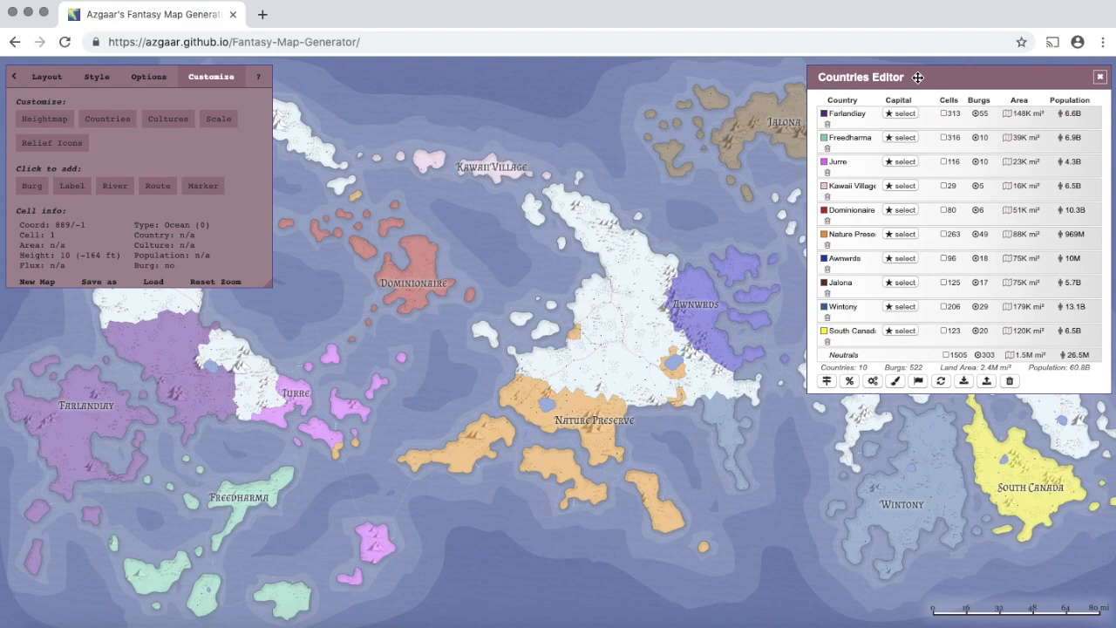
pyautogui.moveTo(918, 78); pyautogui.dragTo(864, 115)
pyautogui.moveTo(597, 173); pyautogui.dragTo(563, 178)
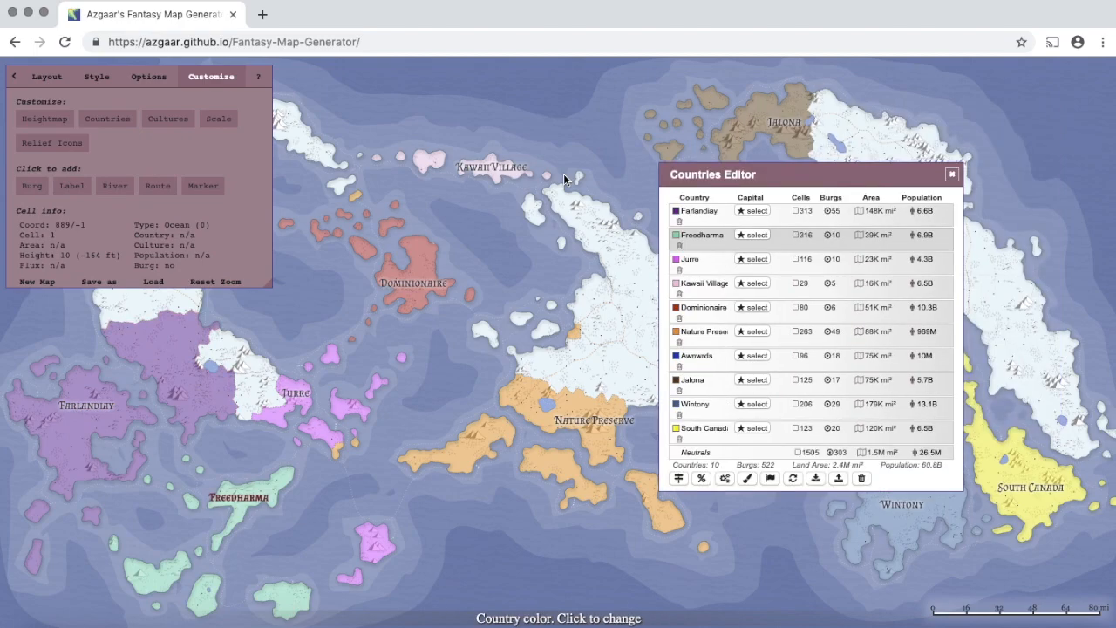
pyautogui.moveTo(536, 213); pyautogui.dragTo(501, 278)
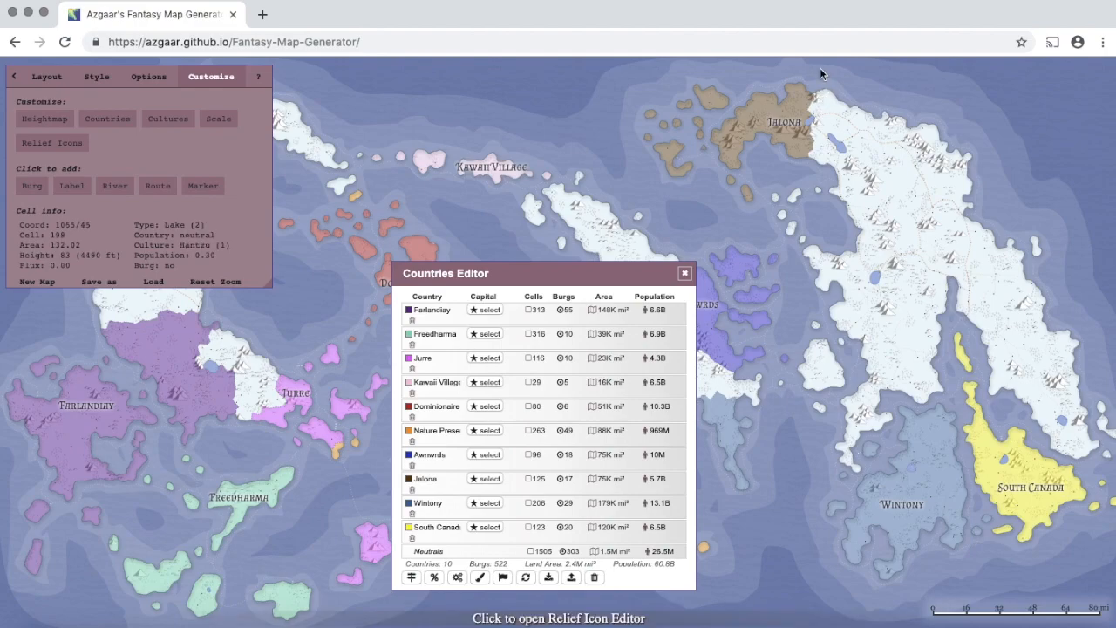
# - Zoom in on Jalona's eastern border with the snowy land
pyautogui.scroll(3, 818, 75)
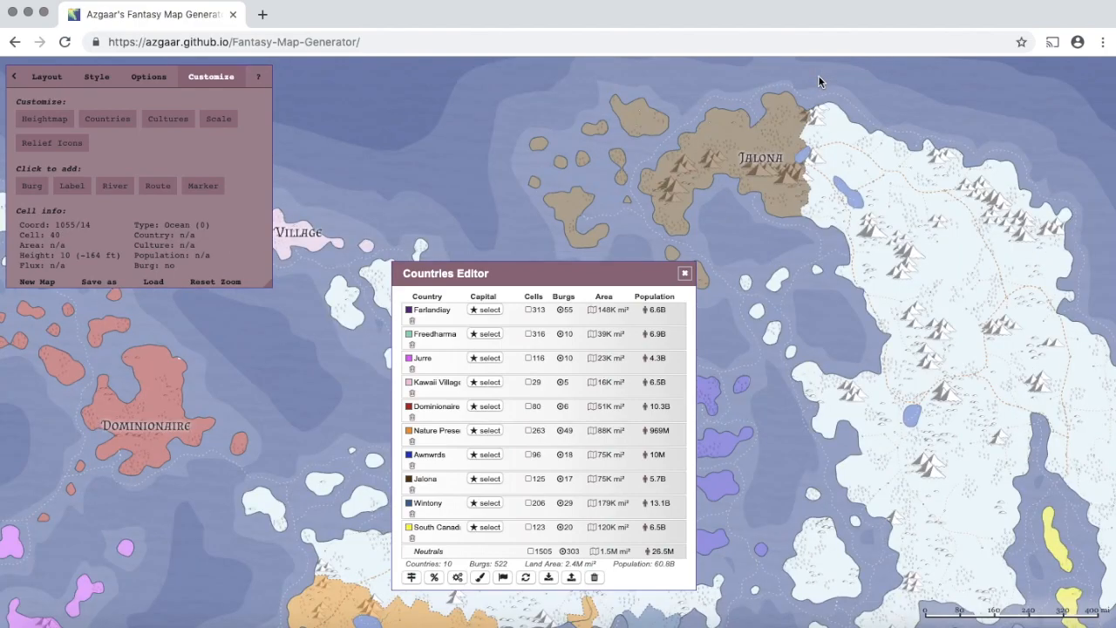
pyautogui.scroll(2, 817, 92)
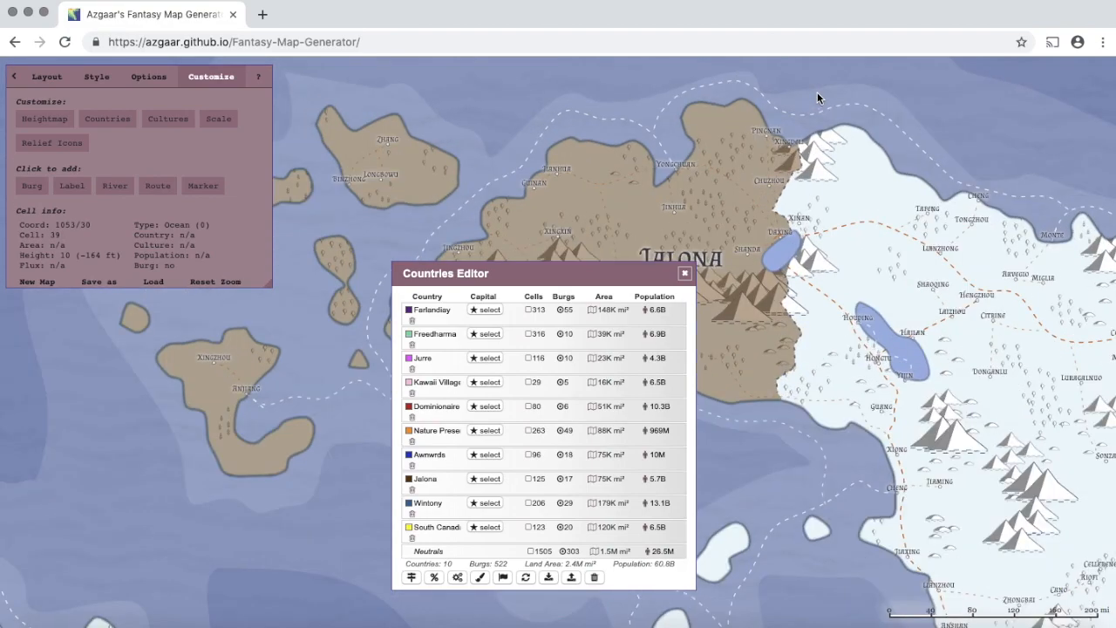
pyautogui.scroll(3, 793, 110)
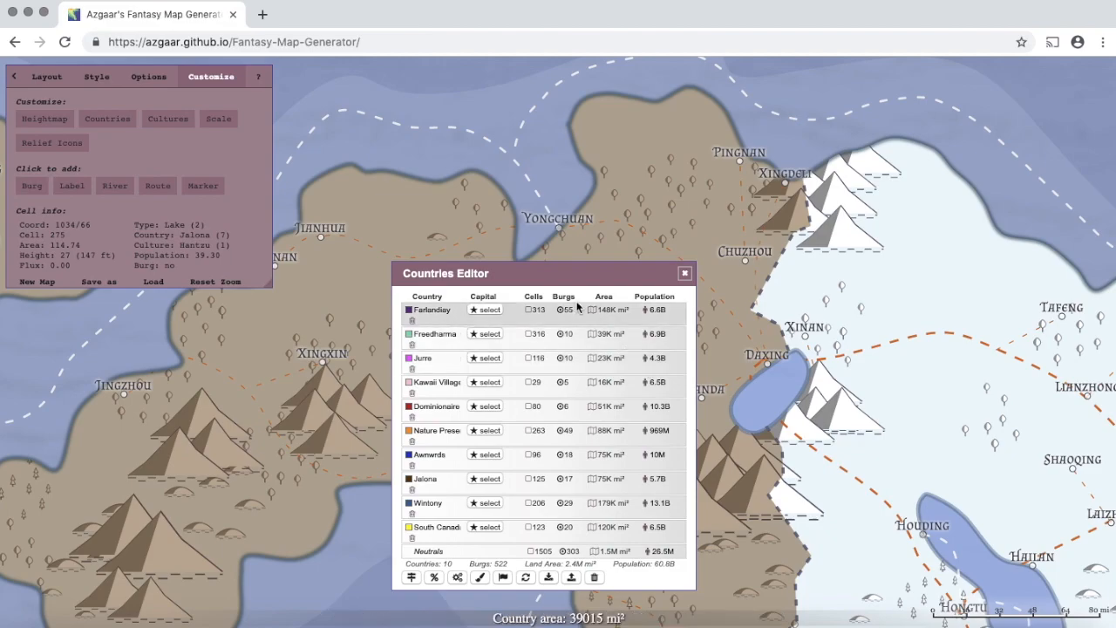
# - Start manual country re-assignment with Jalona selected and brush size 1
pyautogui.click(481, 578)
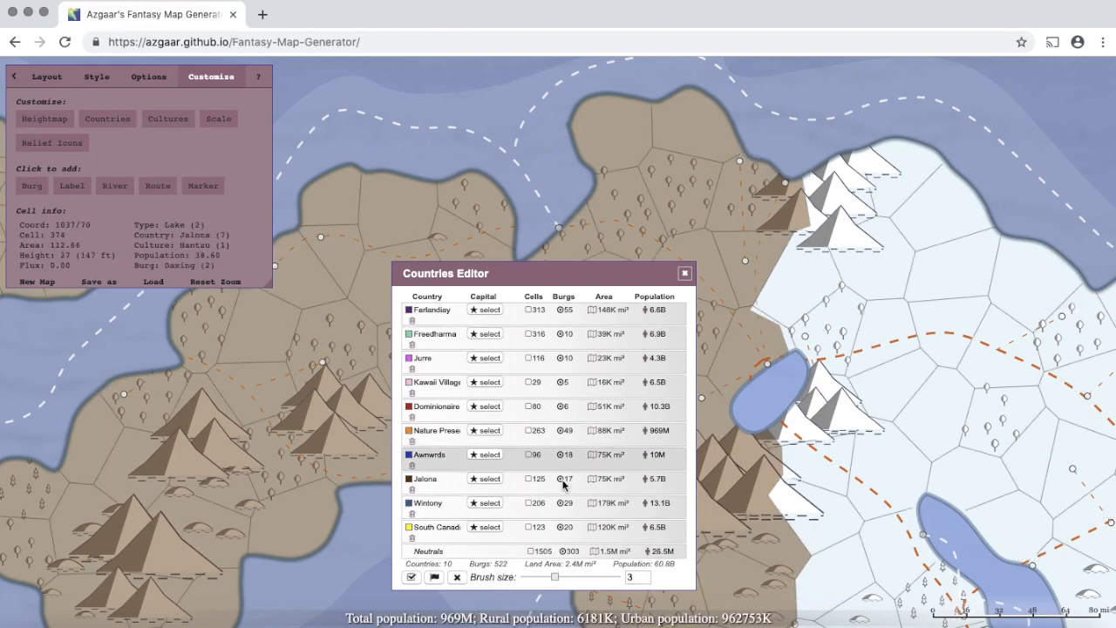
pyautogui.click(528, 489)
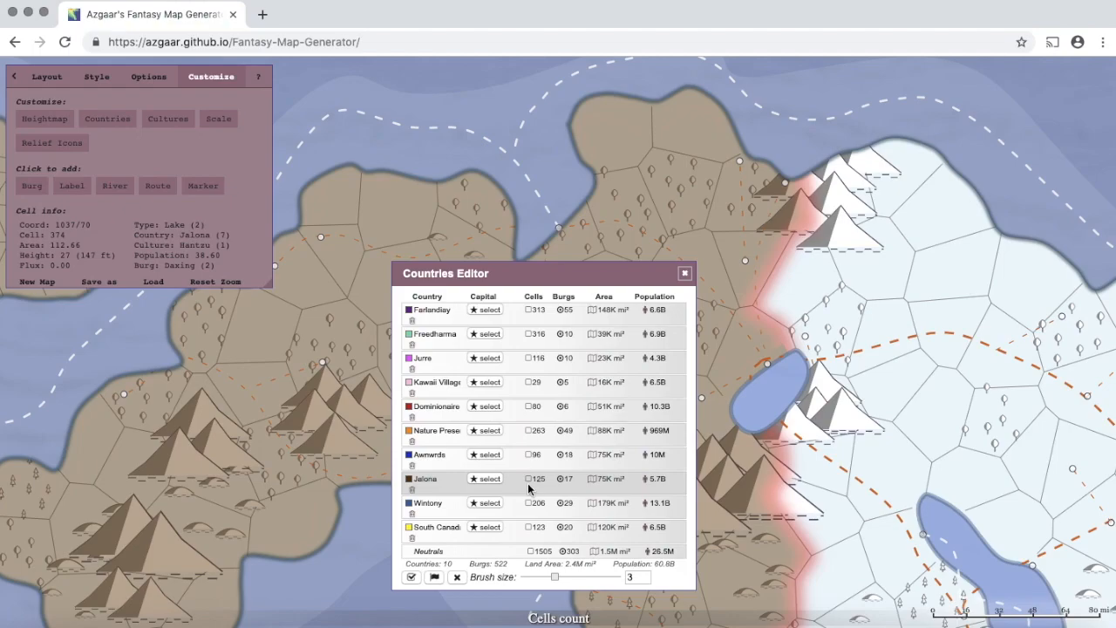
pyautogui.click(511, 493)
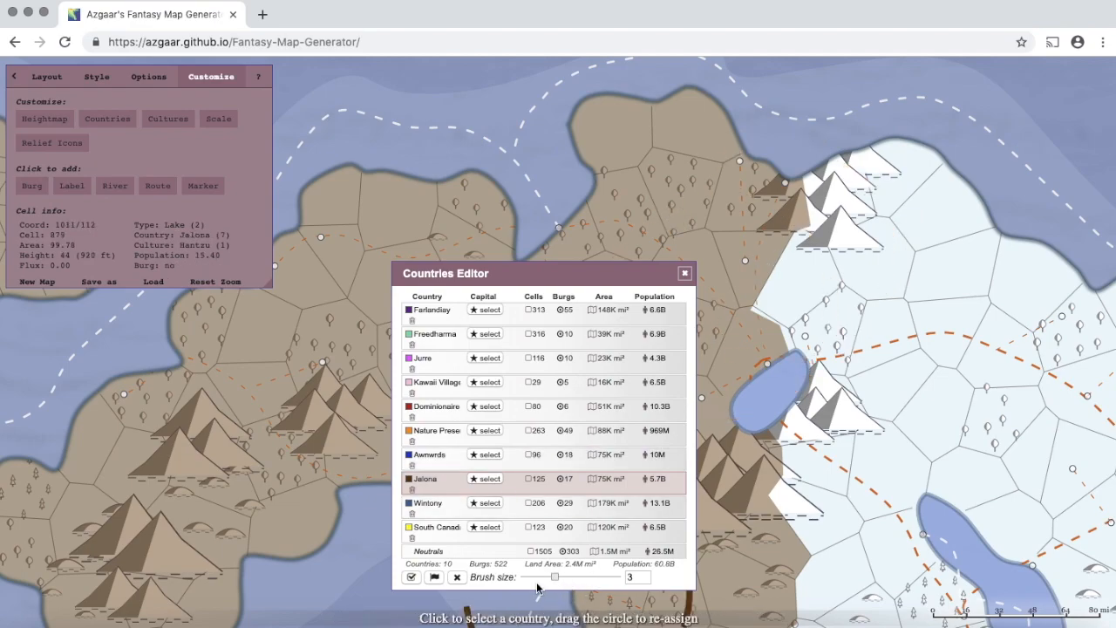
pyautogui.moveTo(556, 581); pyautogui.dragTo(460, 578)
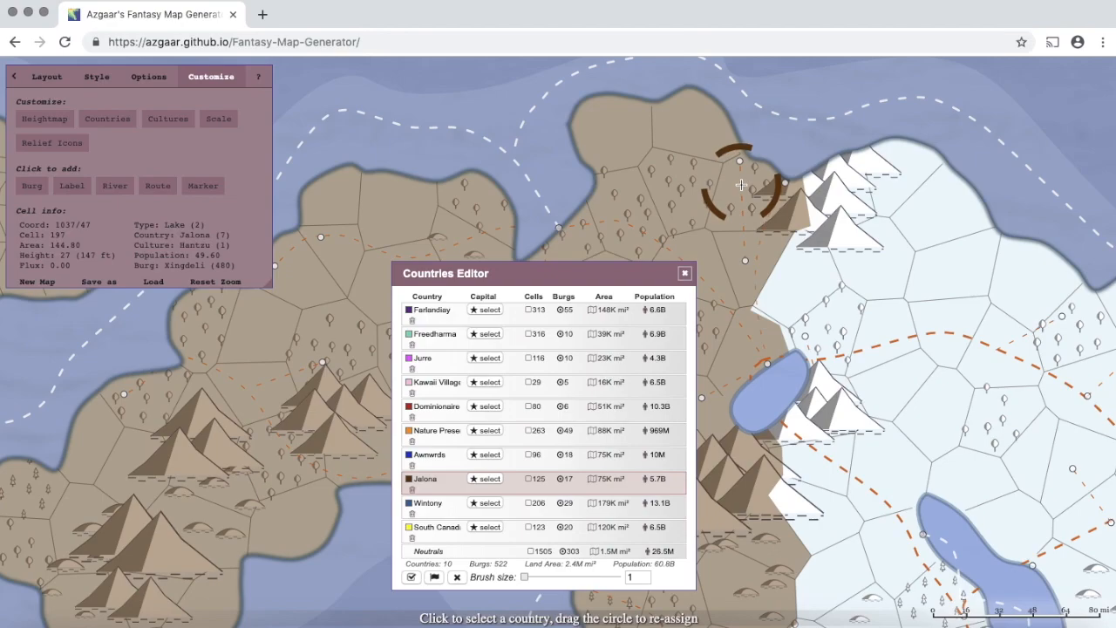
# - Paint the snowy mountain cells east of Jalona into Jalona
pyautogui.moveTo(783, 186); pyautogui.dragTo(819, 193)
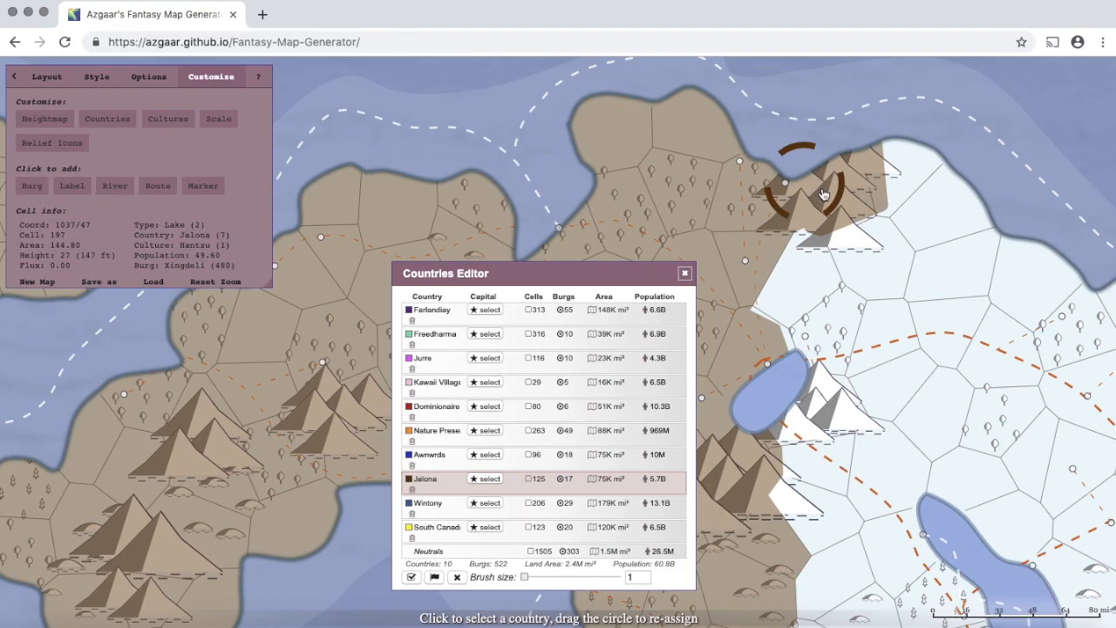
pyautogui.moveTo(744, 277)
pyautogui.mouseDown()
pyautogui.moveTo(798, 273)
pyautogui.moveTo(827, 197)
pyautogui.moveTo(850, 182)
pyautogui.moveTo(861, 218)
pyautogui.moveTo(925, 297)
pyautogui.moveTo(989, 434)
pyautogui.moveTo(937, 469)
pyautogui.moveTo(896, 435)
pyautogui.moveTo(887, 327)
pyautogui.moveTo(826, 369)
pyautogui.moveTo(853, 423)
pyautogui.moveTo(841, 455)
pyautogui.mouseUp()
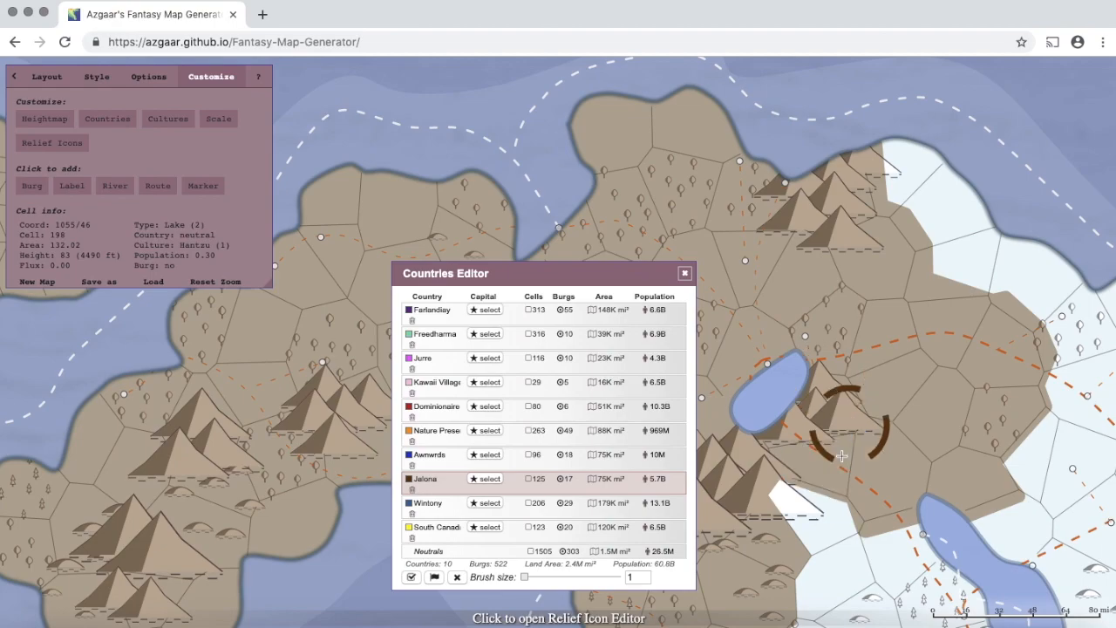
pyautogui.moveTo(841, 455); pyautogui.dragTo(814, 525)
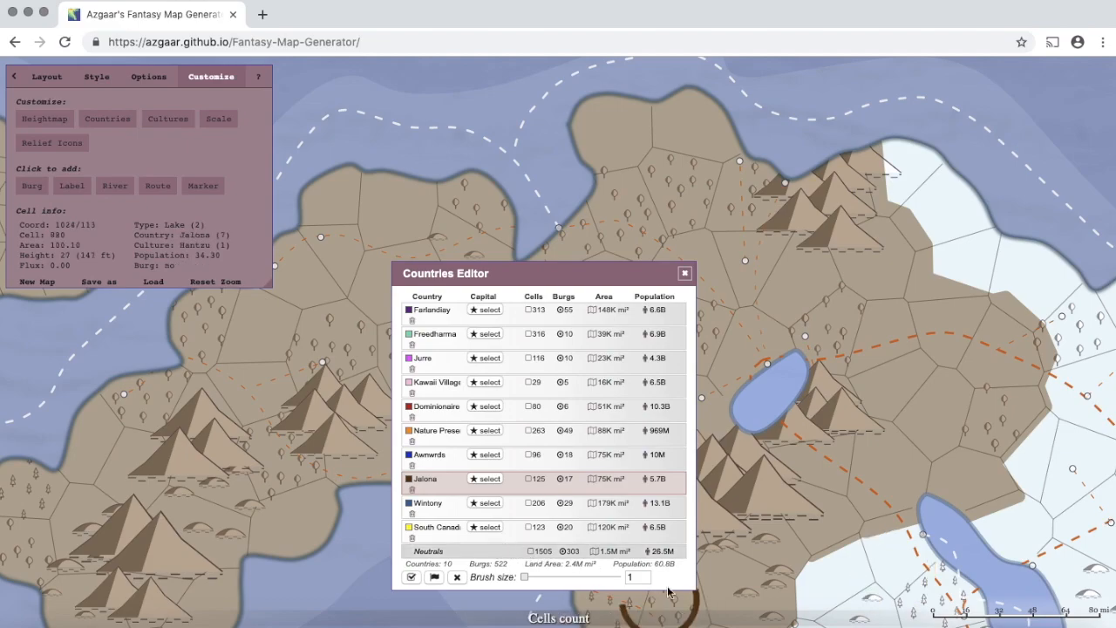
# - Turn several cells near the southern lake and beside the mountains Neutral
pyautogui.click(890, 573)
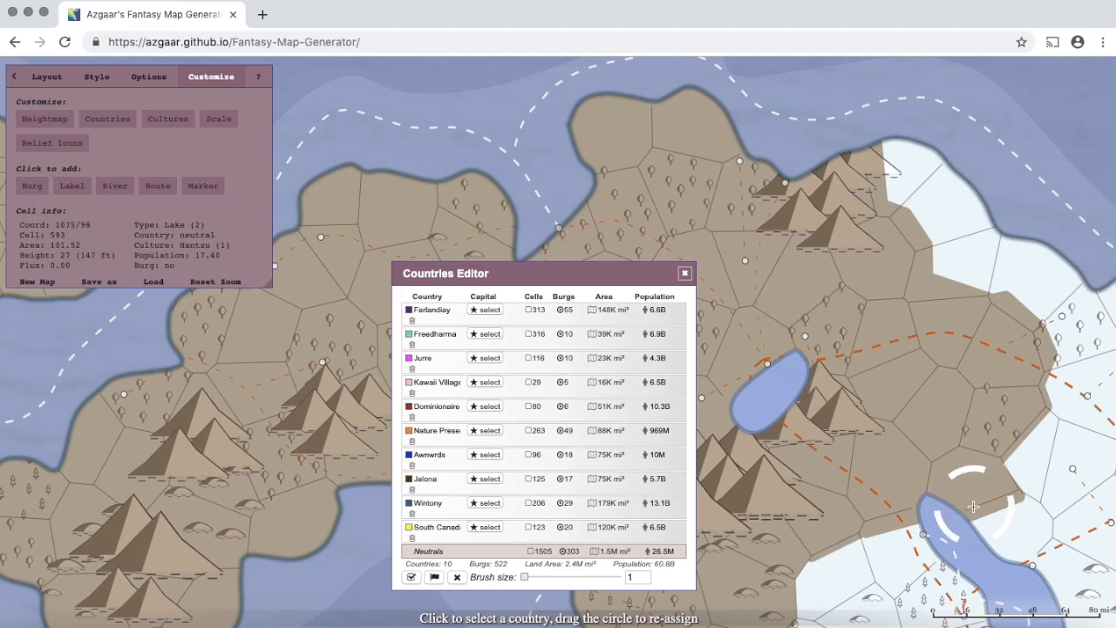
pyautogui.click(990, 447)
pyautogui.moveTo(989, 447); pyautogui.dragTo(1002, 367)
pyautogui.moveTo(1020, 409)
pyautogui.mouseDown()
pyautogui.moveTo(971, 500)
pyautogui.moveTo(949, 322)
pyautogui.moveTo(925, 239)
pyautogui.moveTo(914, 235)
pyautogui.moveTo(896, 263)
pyautogui.moveTo(892, 468)
pyautogui.moveTo(888, 483)
pyautogui.moveTo(871, 472)
pyautogui.moveTo(842, 508)
pyautogui.moveTo(862, 348)
pyautogui.moveTo(852, 324)
pyautogui.mouseUp()
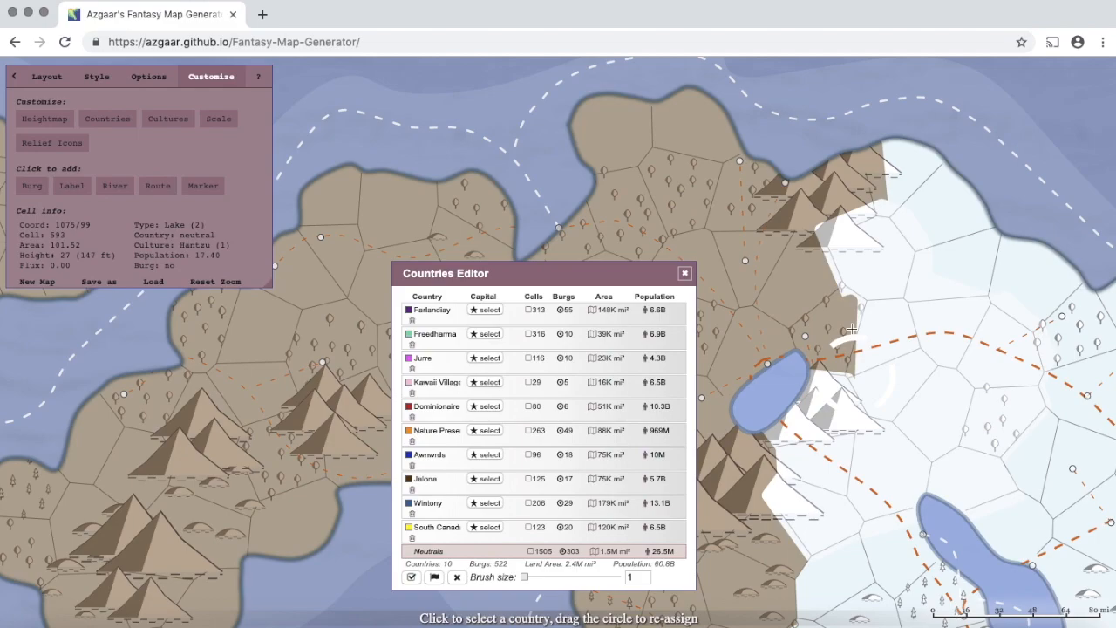
pyautogui.click(852, 329)
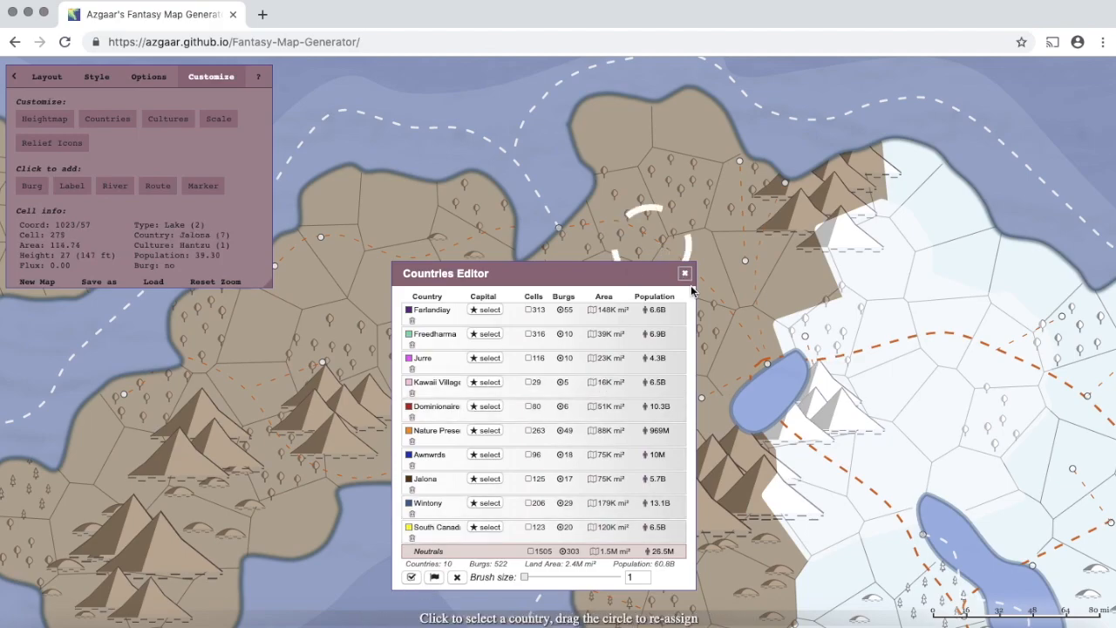
# - Apply the country re-assignments and open the Cultures Editor
pyautogui.click(410, 579)
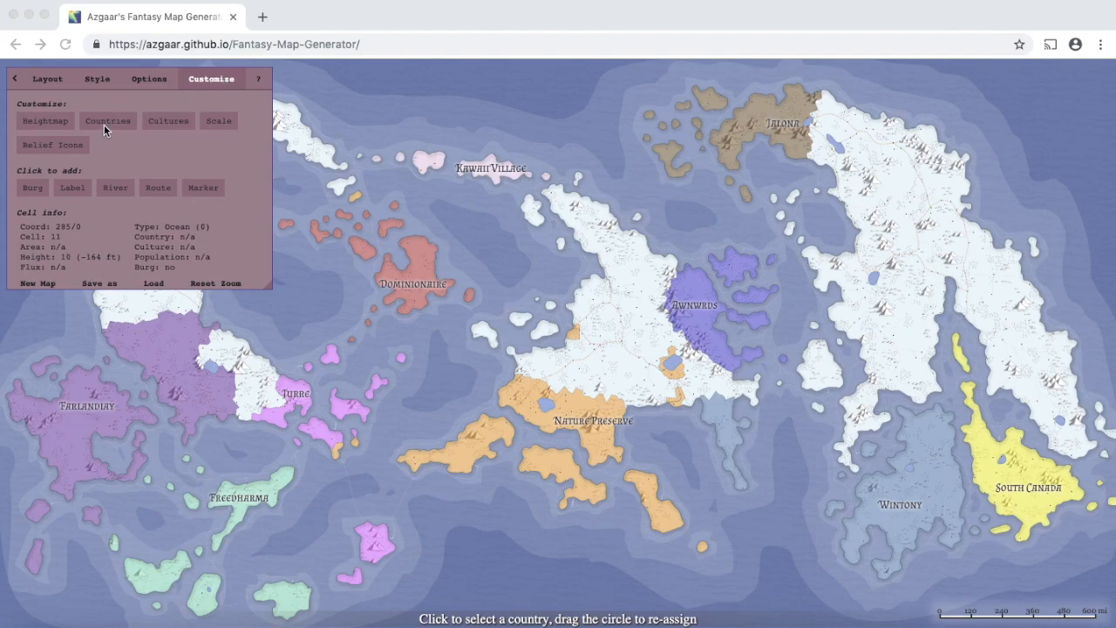
pyautogui.click(166, 122)
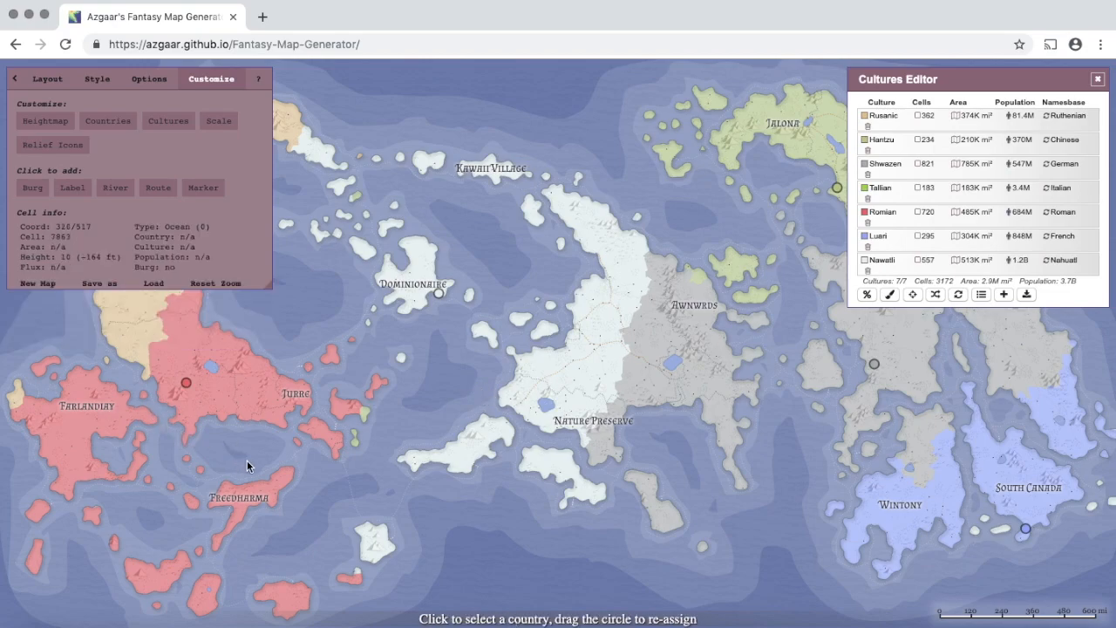
# - Zoom in on Jurre and the small green islands east of it
pyautogui.scroll(3, 247, 461)
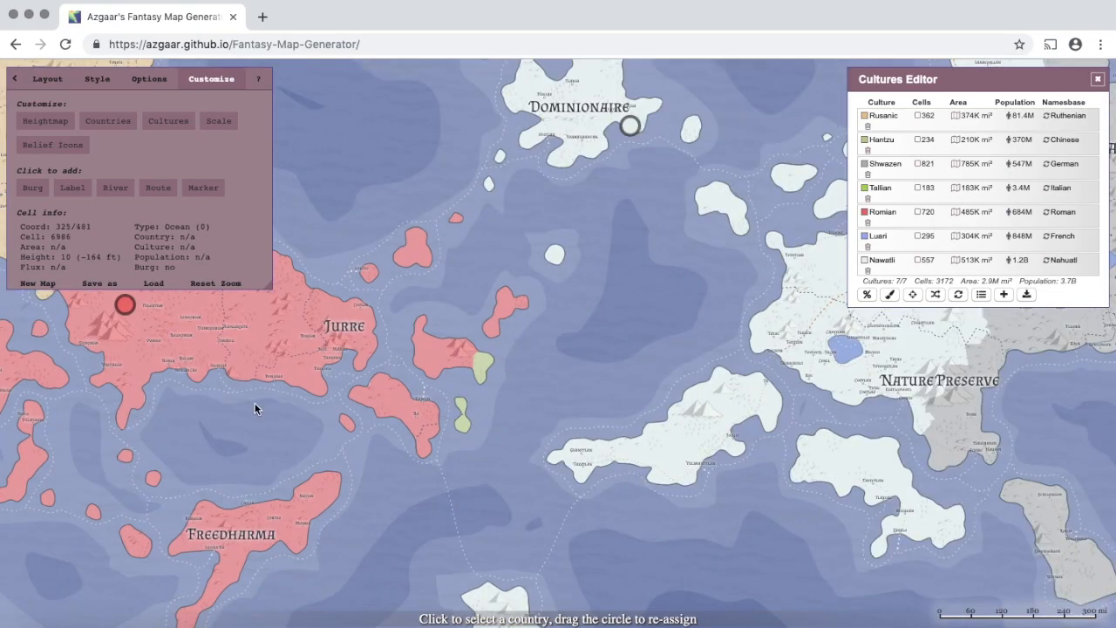
pyautogui.scroll(2, 255, 403)
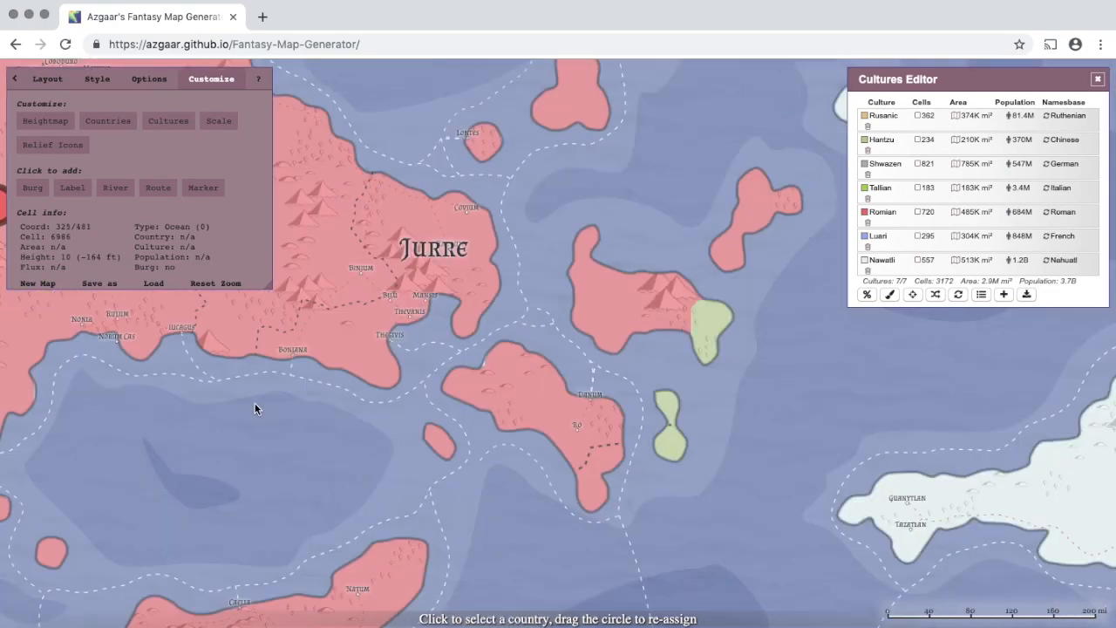
# - With a size-1 culture brush, paint the two green islands east of Jurre Romian
pyautogui.click(889, 297)
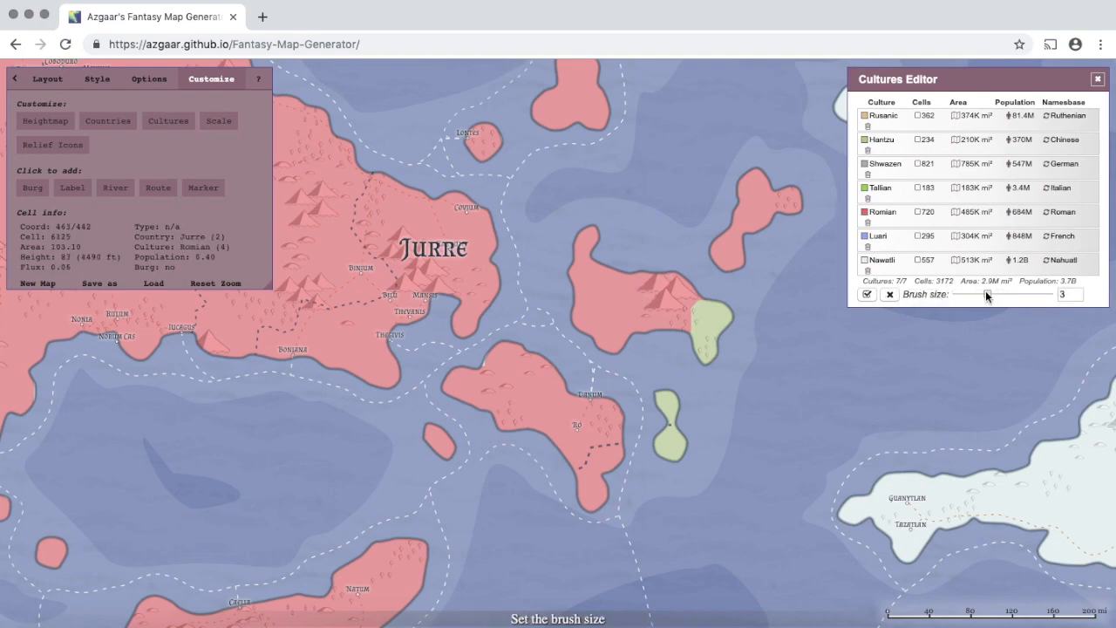
pyautogui.moveTo(987, 293); pyautogui.dragTo(912, 296)
pyautogui.click(908, 218)
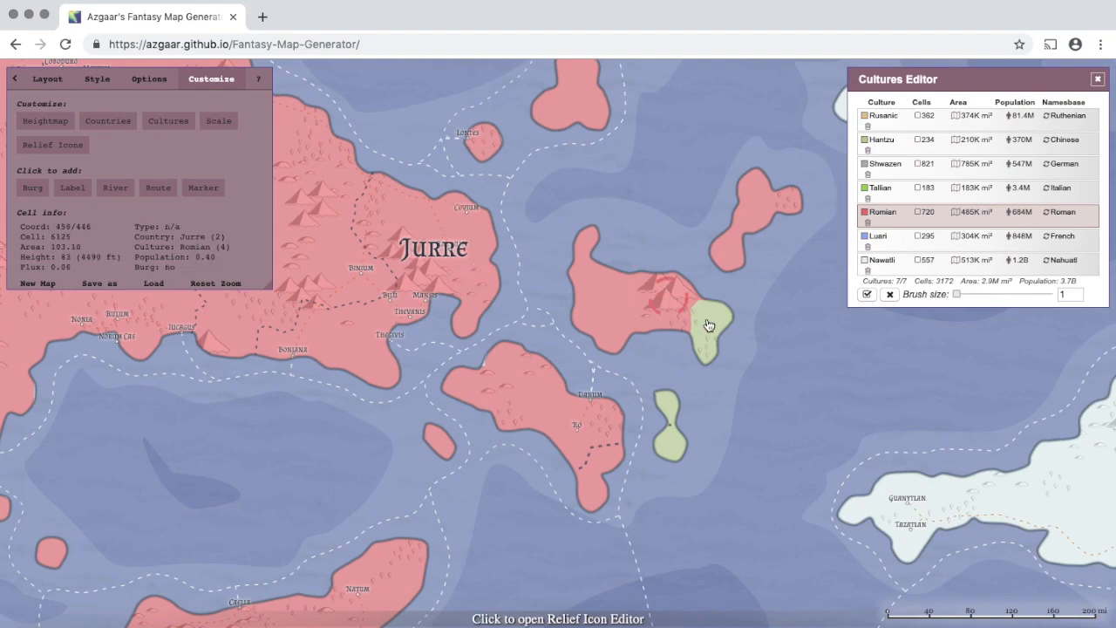
pyautogui.moveTo(707, 323)
pyautogui.mouseDown()
pyautogui.moveTo(709, 351)
pyautogui.moveTo(713, 322)
pyautogui.mouseUp()
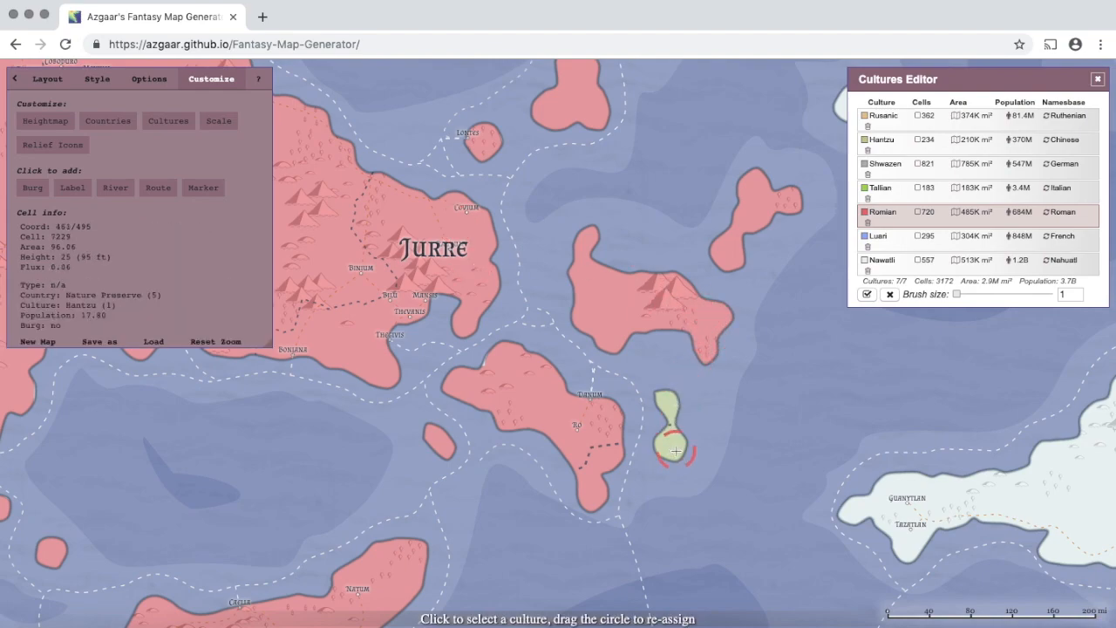
pyautogui.moveTo(669, 430)
pyautogui.mouseDown()
pyautogui.moveTo(666, 407)
pyautogui.moveTo(675, 429)
pyautogui.mouseUp()
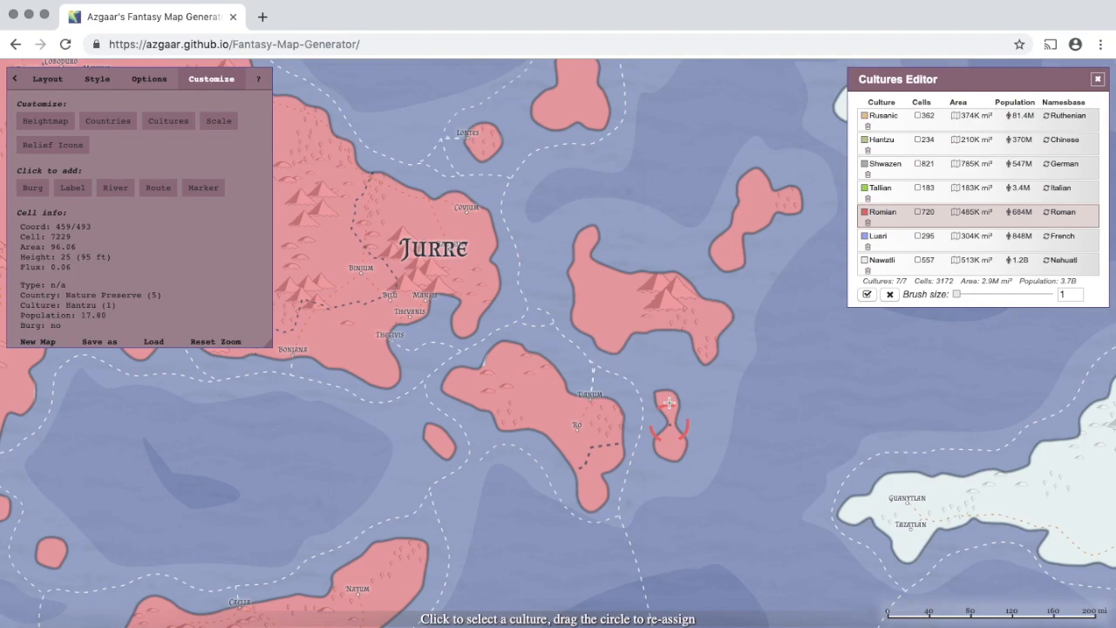
# - Paint a small island with the Tallian culture
pyautogui.click(901, 193)
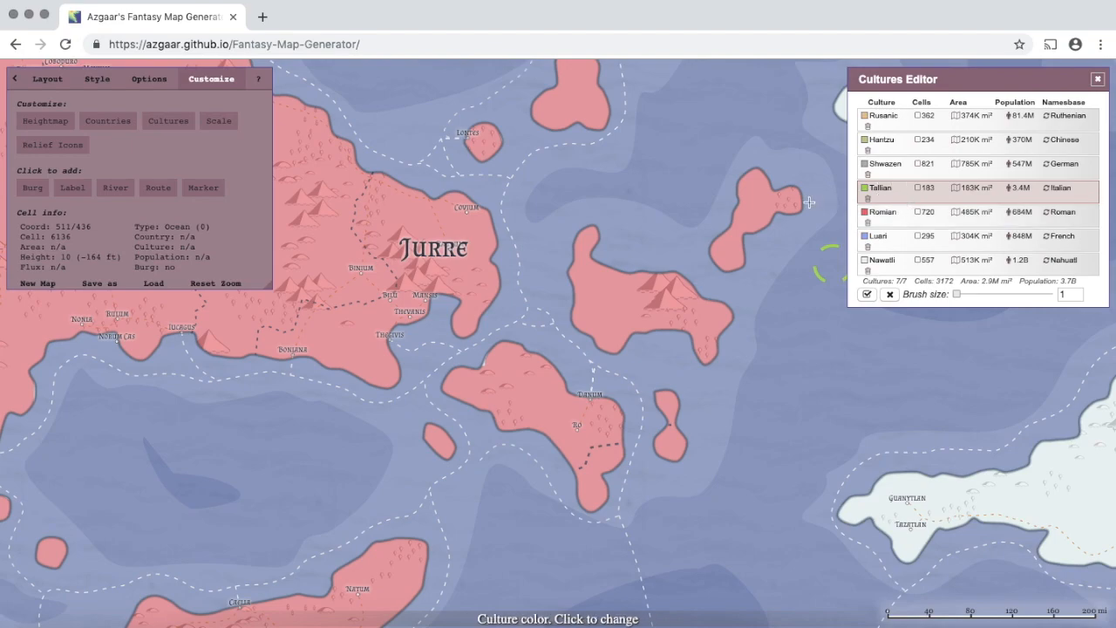
pyautogui.moveTo(669, 445)
pyautogui.mouseDown()
pyautogui.moveTo(667, 412)
pyautogui.moveTo(672, 443)
pyautogui.mouseUp()
pyautogui.moveTo(722, 325)
pyautogui.mouseDown()
pyautogui.moveTo(692, 302)
pyautogui.moveTo(628, 306)
pyautogui.moveTo(624, 327)
pyautogui.moveTo(642, 325)
pyautogui.moveTo(648, 297)
pyautogui.moveTo(588, 259)
pyautogui.moveTo(584, 233)
pyautogui.moveTo(585, 298)
pyautogui.moveTo(613, 332)
pyautogui.moveTo(736, 317)
pyautogui.mouseUp()
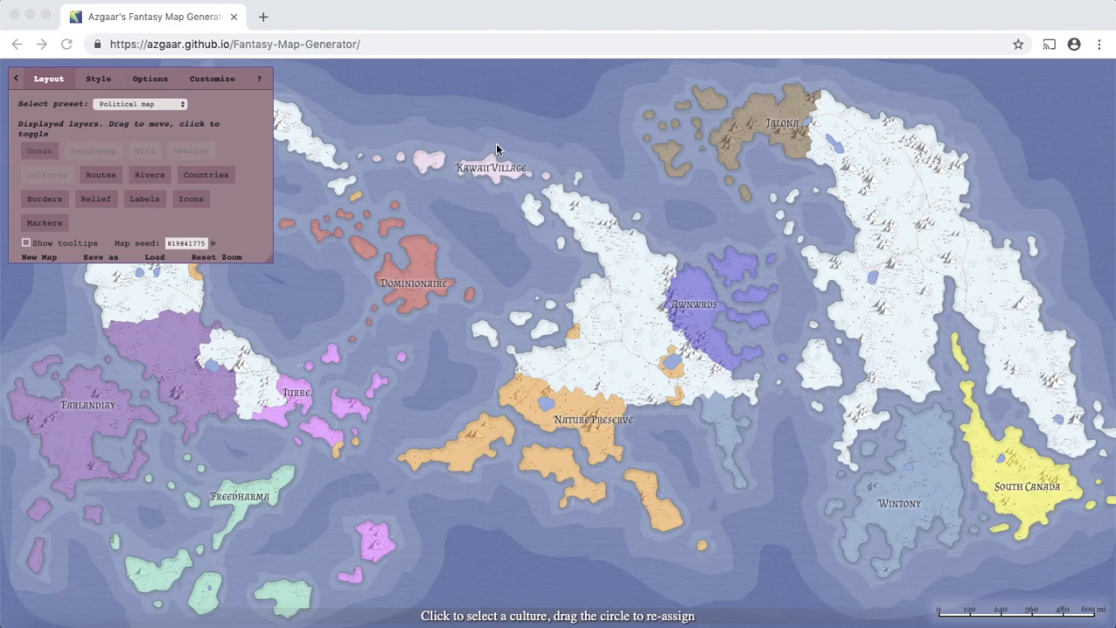
# - Zoom in near Kawaii Village and pan west to centre the Xocolicoco island
pyautogui.click(468, 144)
pyautogui.doubleClick(468, 144)
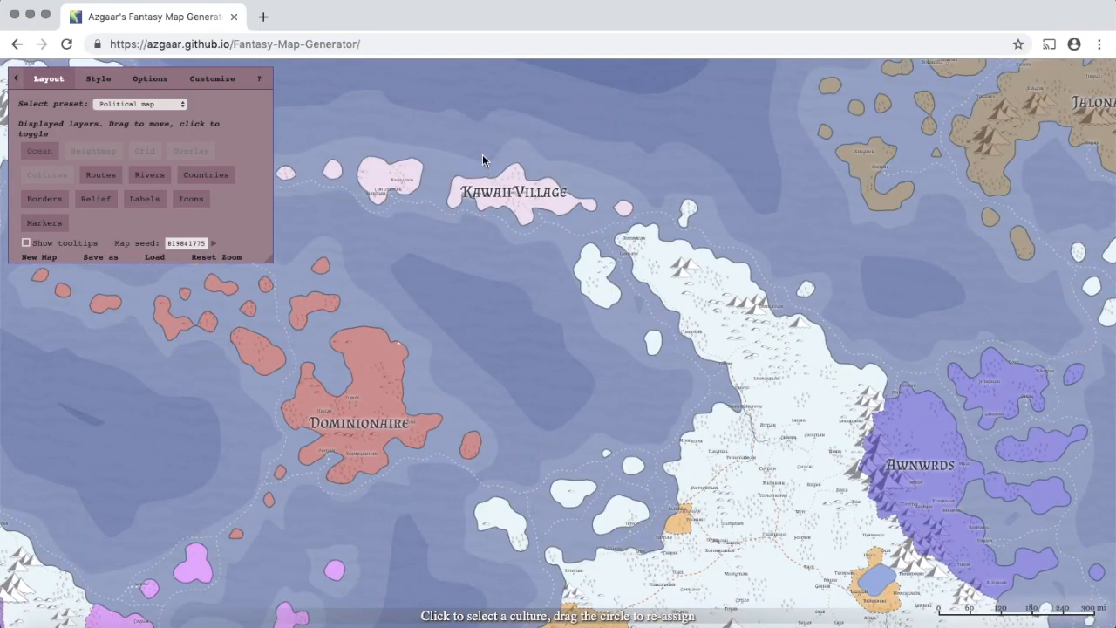
pyautogui.doubleClick(482, 154)
pyautogui.doubleClick(490, 171)
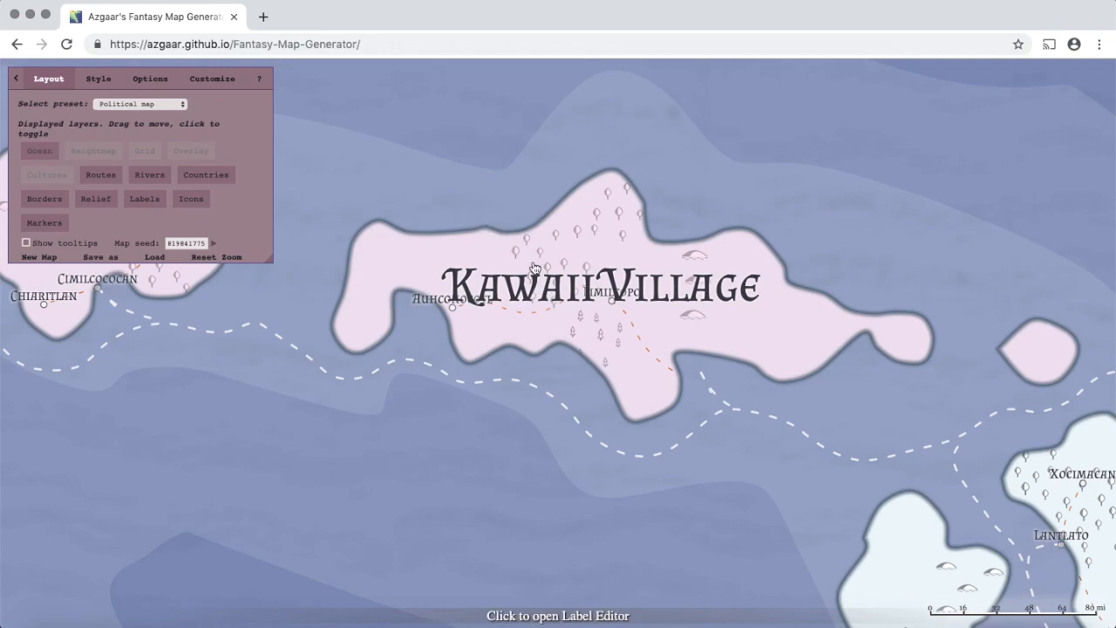
pyautogui.moveTo(451, 369); pyautogui.dragTo(867, 478)
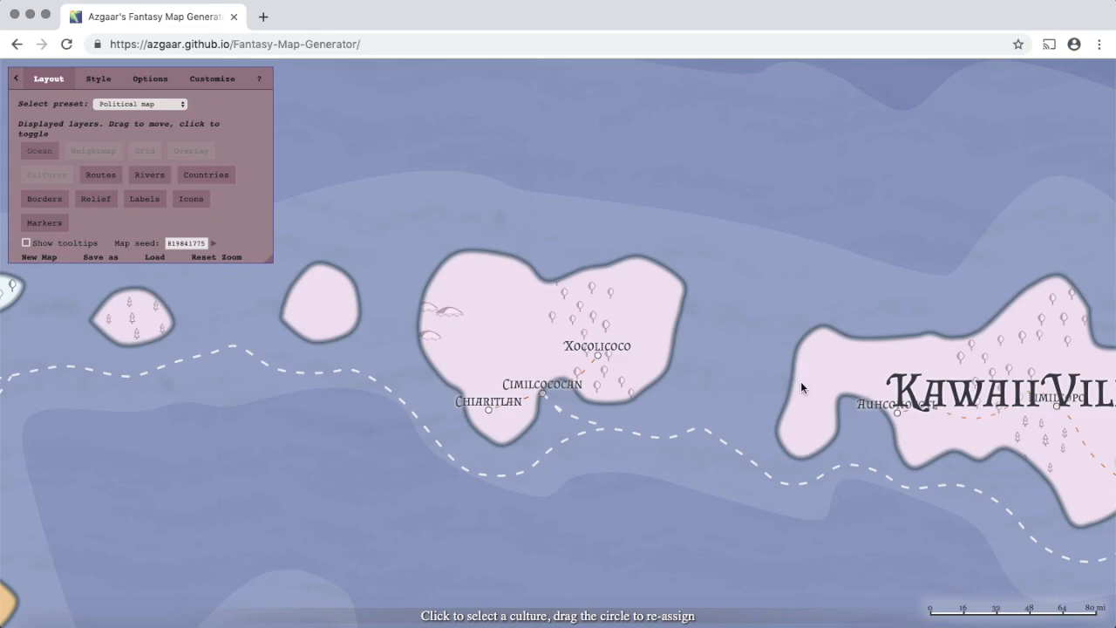
pyautogui.scroll(3, 601, 309)
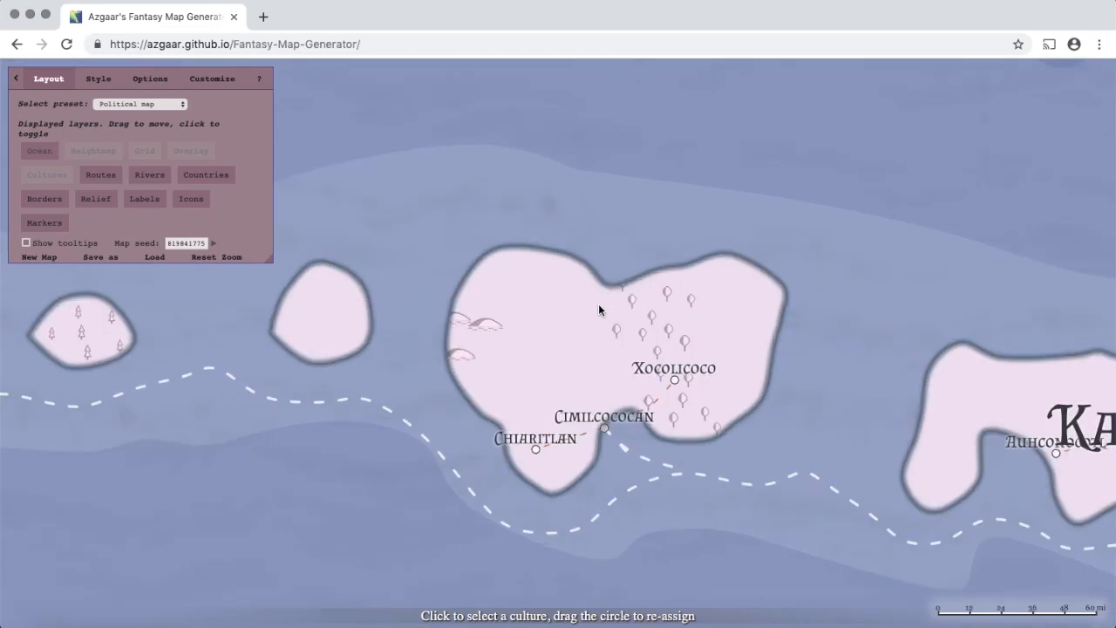
pyautogui.moveTo(639, 431); pyautogui.dragTo(638, 382)
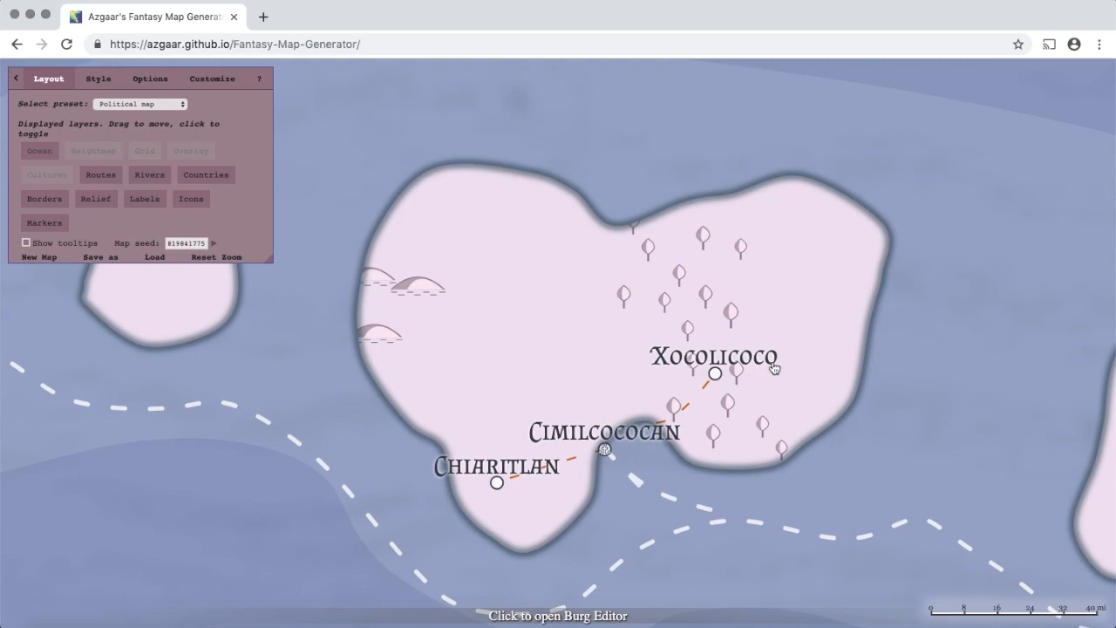
# - Rename the island burg Xocolicoco to 'Tokyo' in its burg editor's name field
pyautogui.click(715, 375)
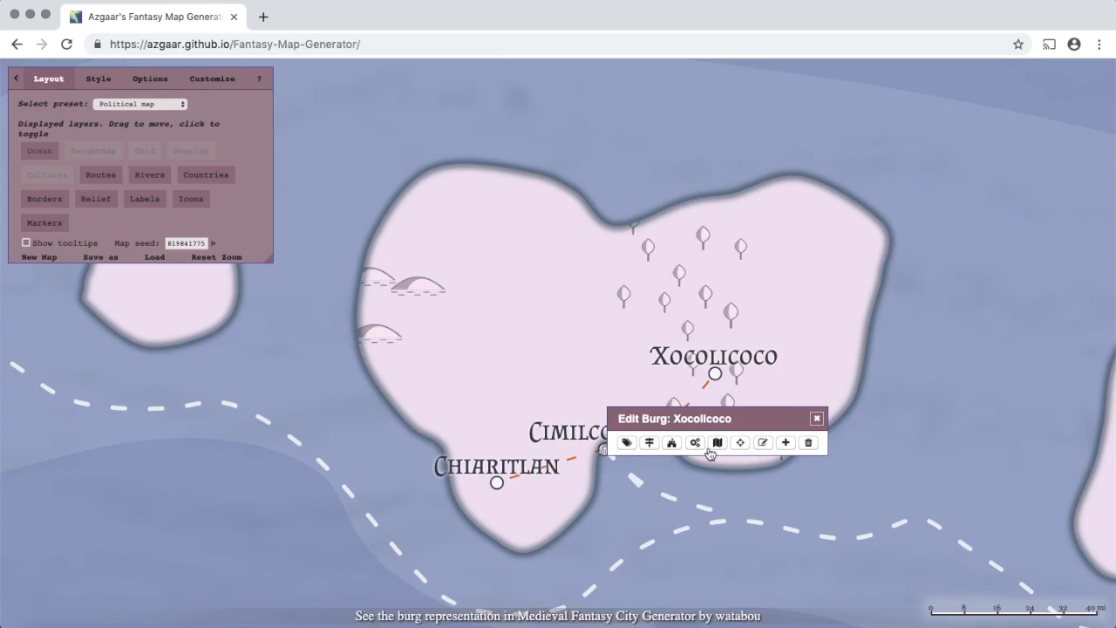
pyautogui.click(651, 444)
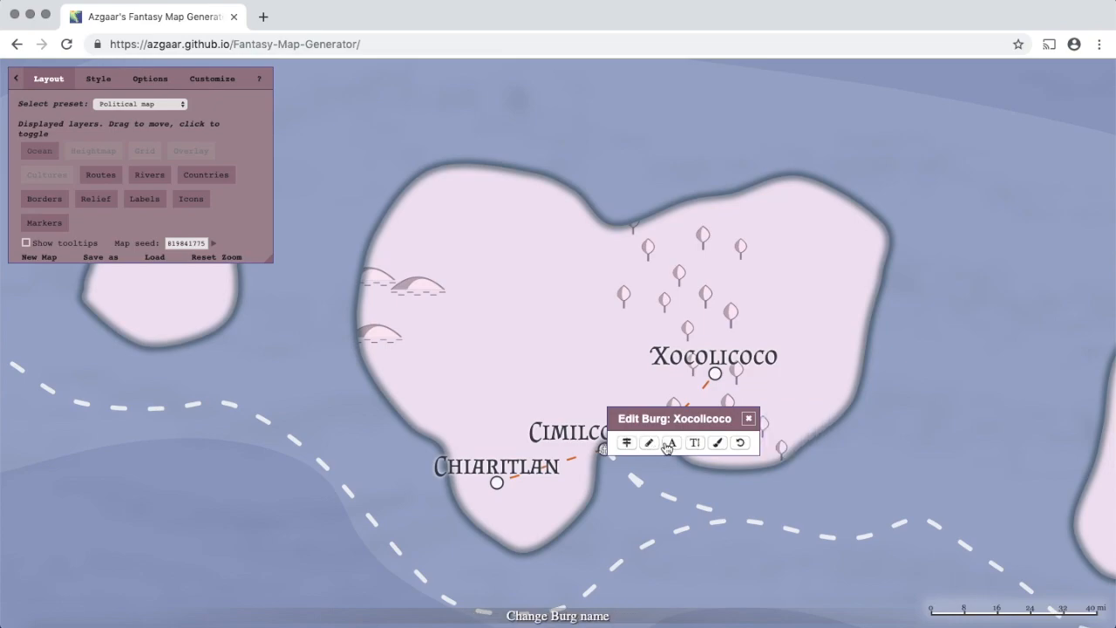
pyautogui.click(650, 444)
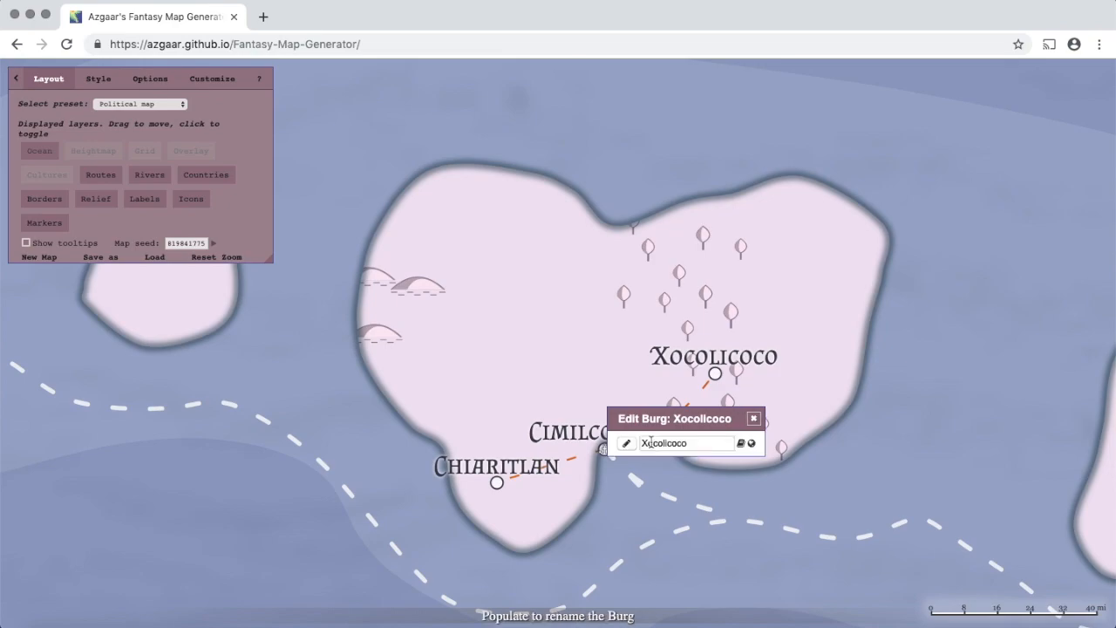
pyautogui.click(624, 446)
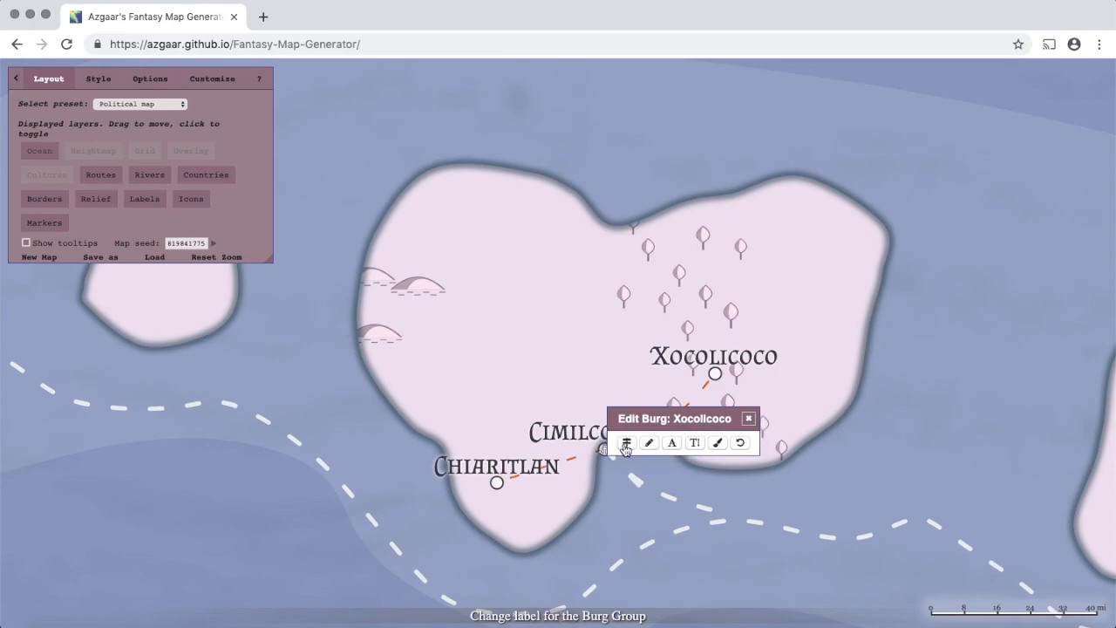
pyautogui.click(625, 444)
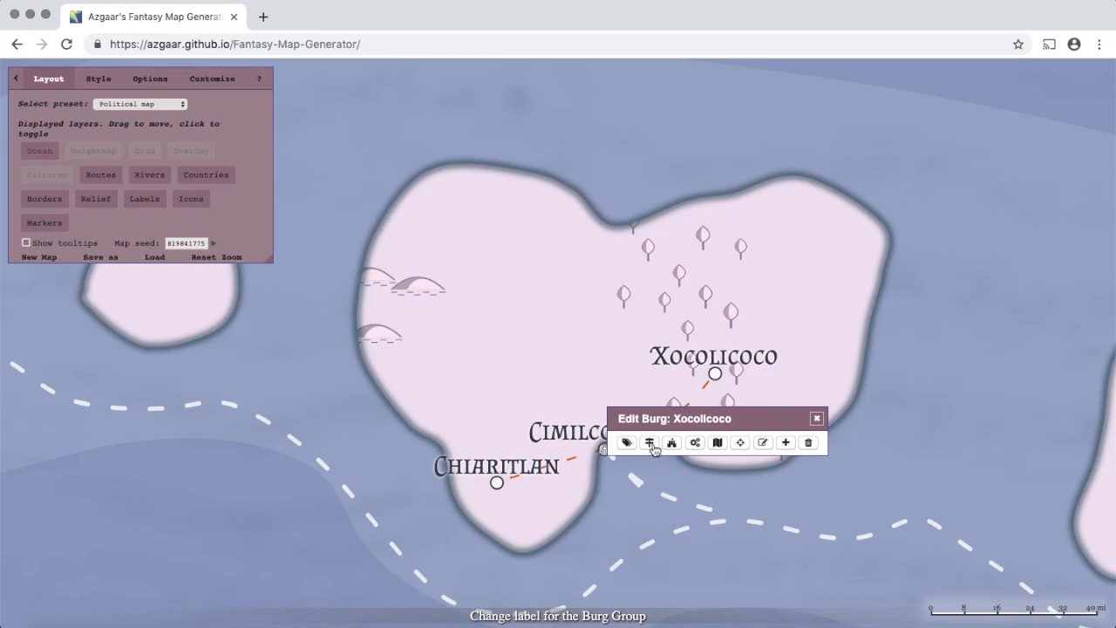
pyautogui.click(652, 444)
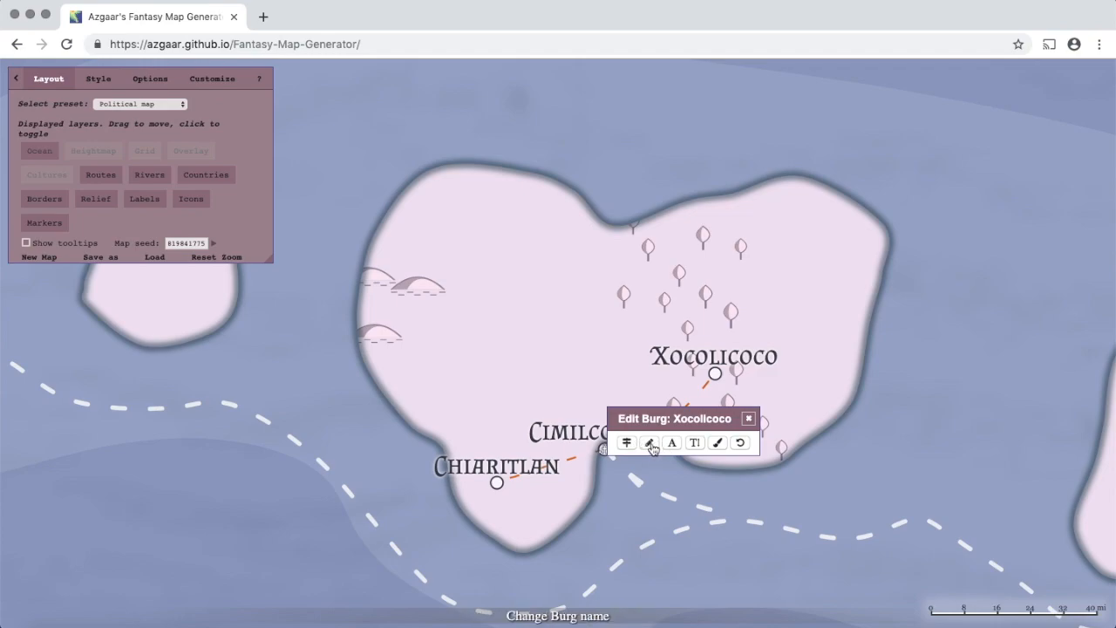
pyautogui.click(652, 444)
pyautogui.doubleClick(681, 443)
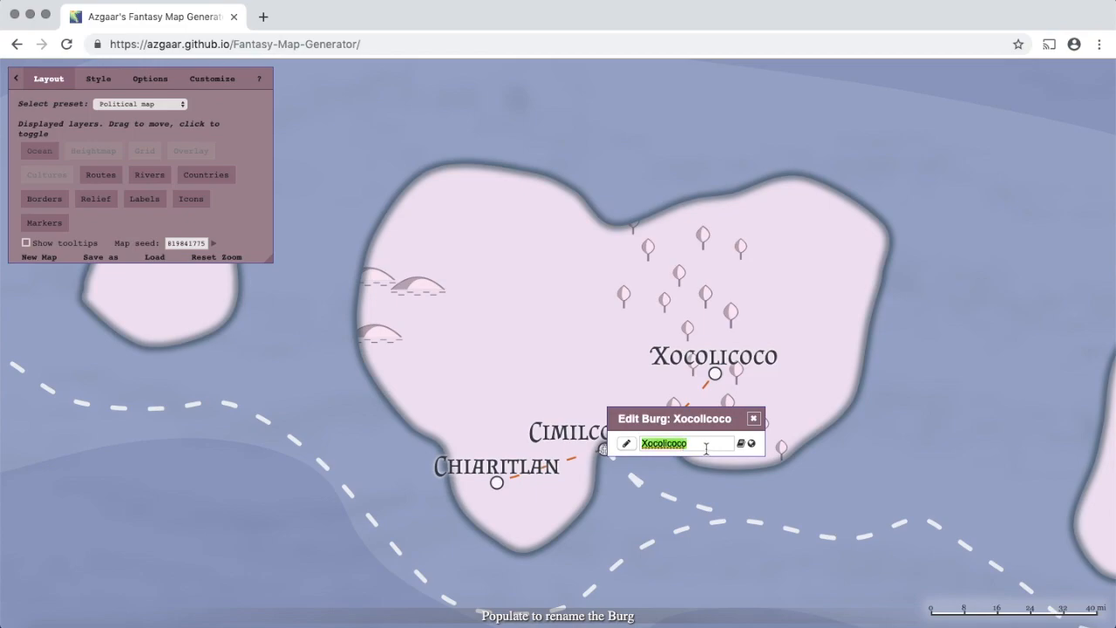
pyautogui.press('BackSpace')
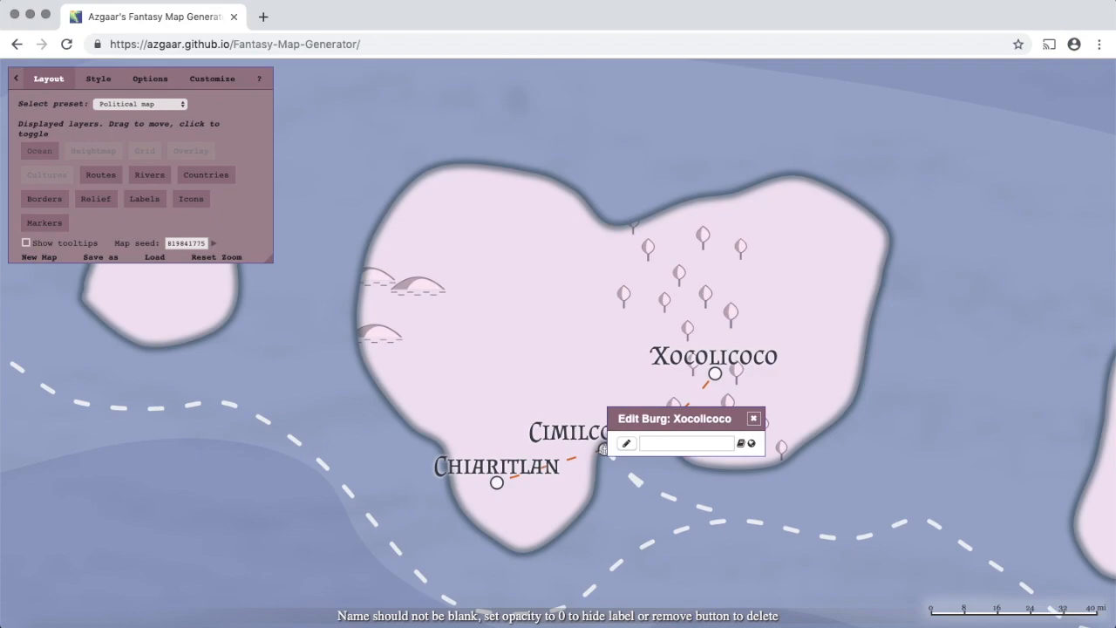
pyautogui.write('Tokyo')
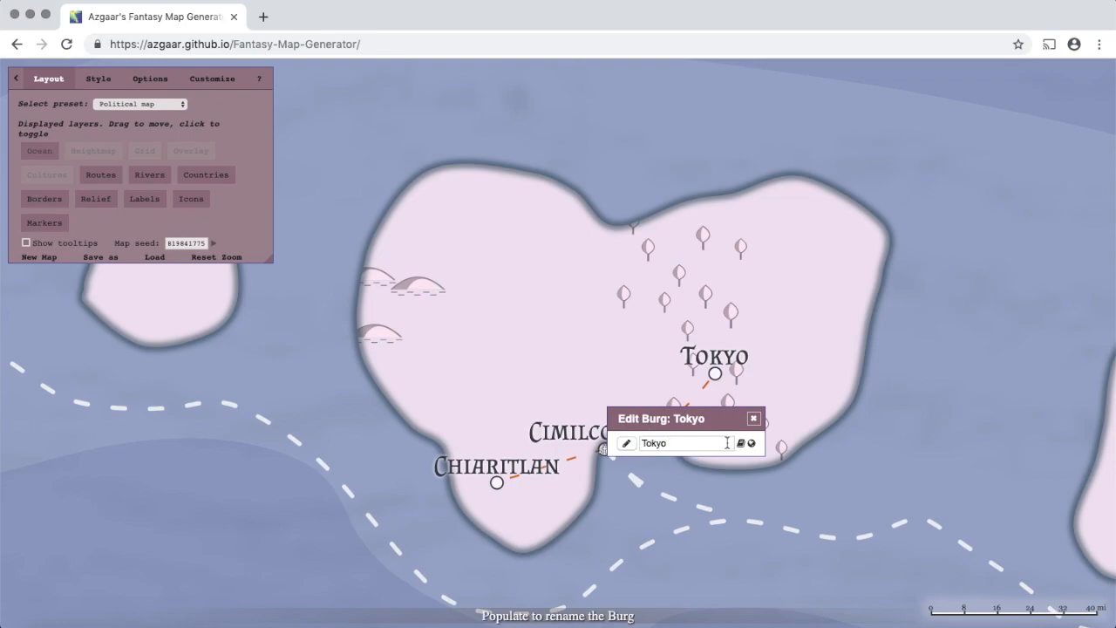
pyautogui.click(627, 445)
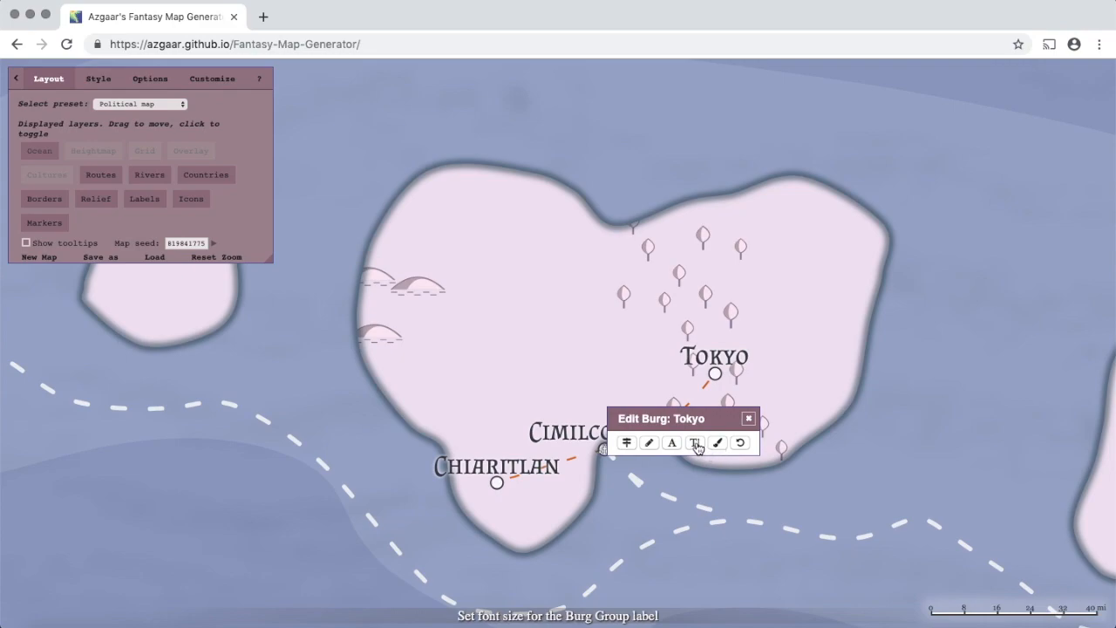
# - Set Tokyo's burg group icon to normal size with 0.7 opacity, then return to main burg options
pyautogui.click(627, 443)
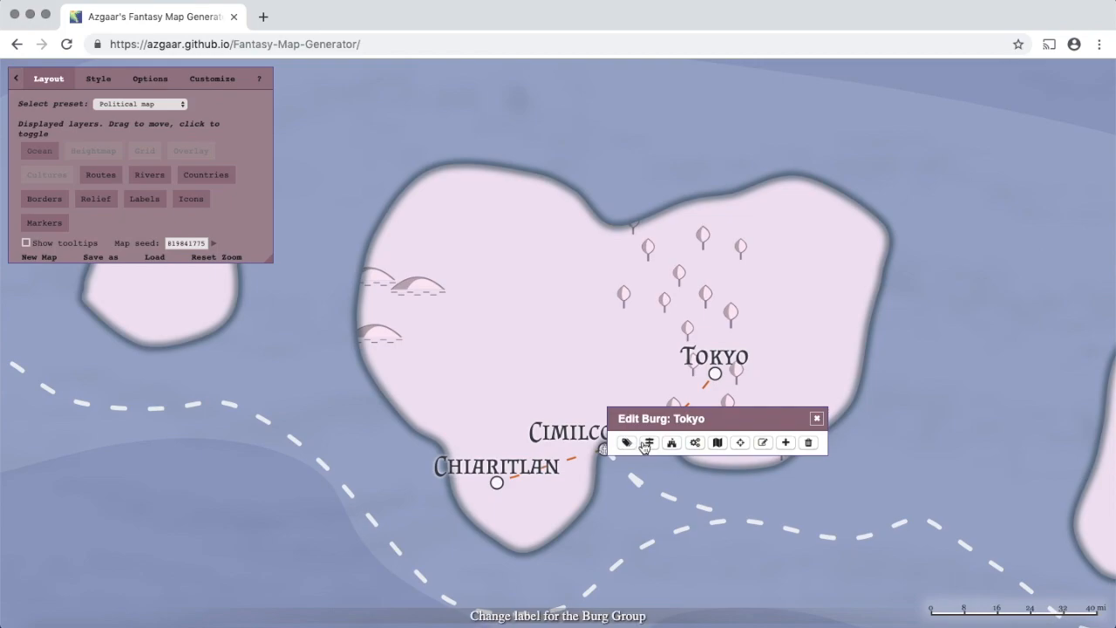
pyautogui.click(672, 443)
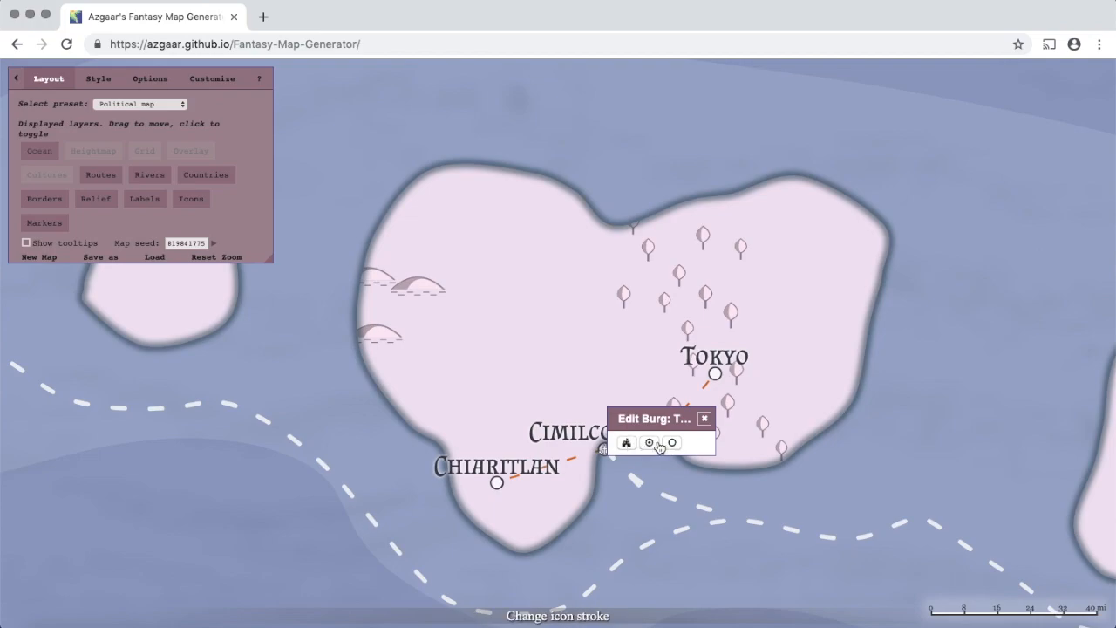
pyautogui.click(658, 443)
pyautogui.moveTo(690, 443); pyautogui.dragTo(625, 443)
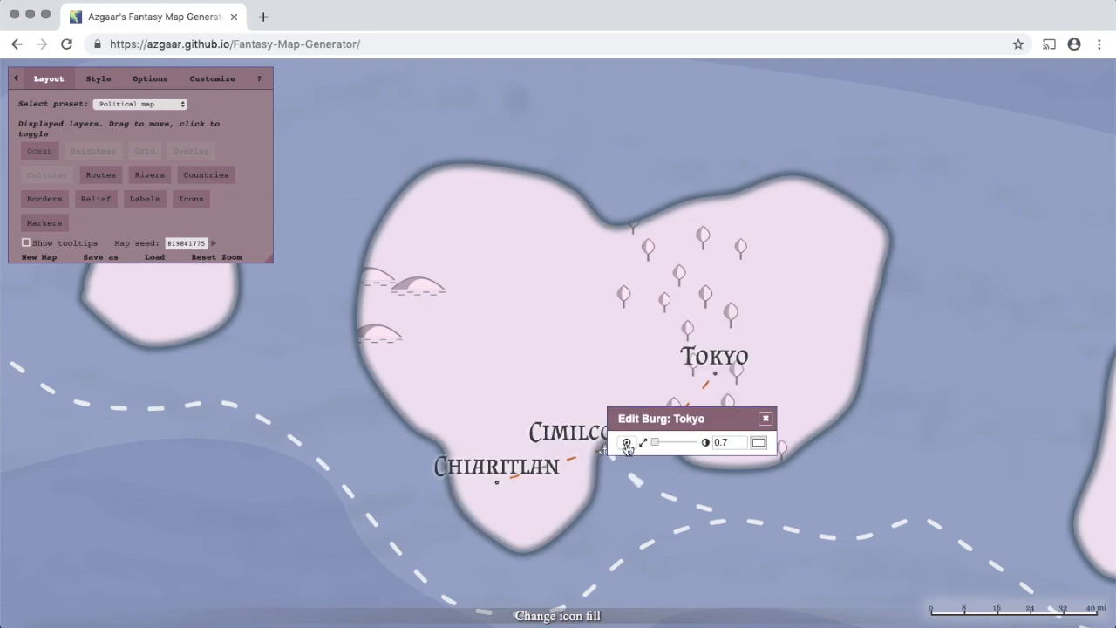
pyautogui.moveTo(655, 443); pyautogui.dragTo(659, 449)
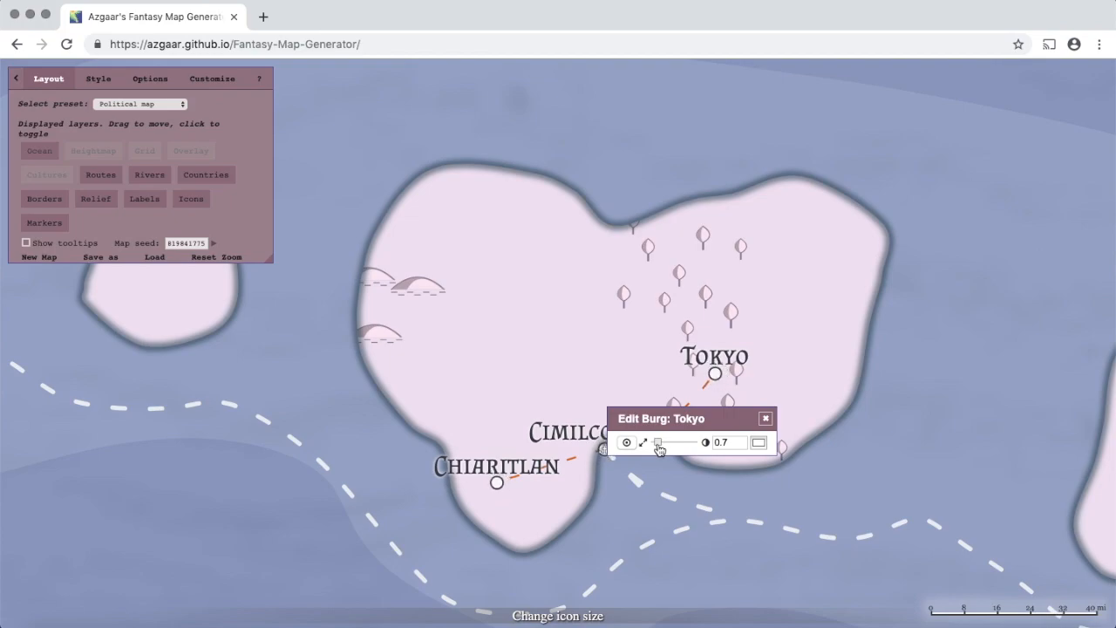
pyautogui.click(627, 443)
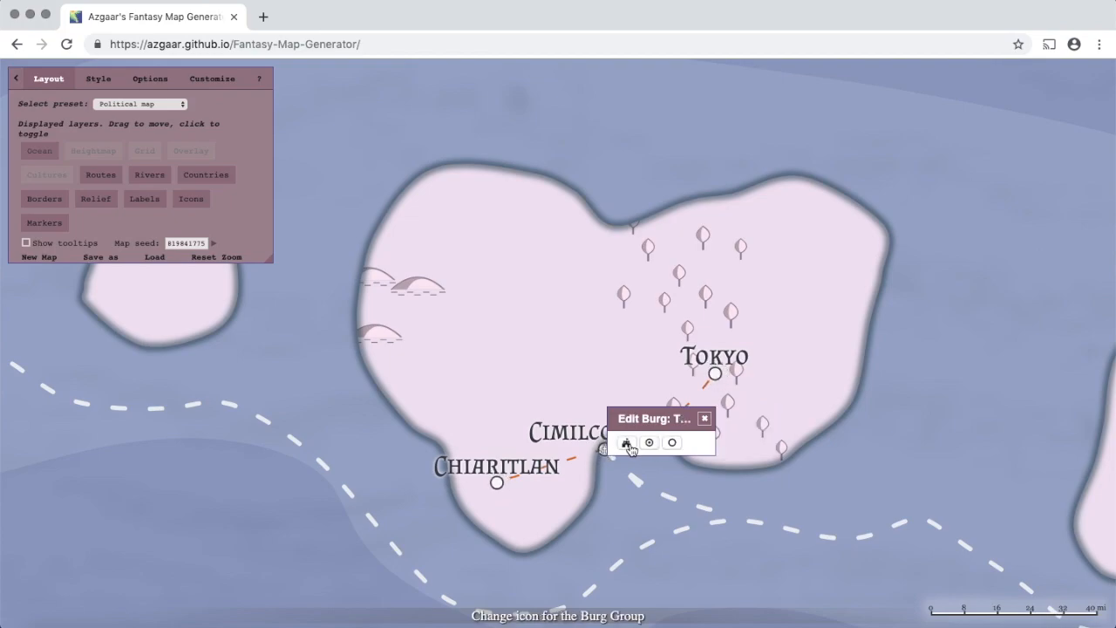
pyautogui.click(629, 444)
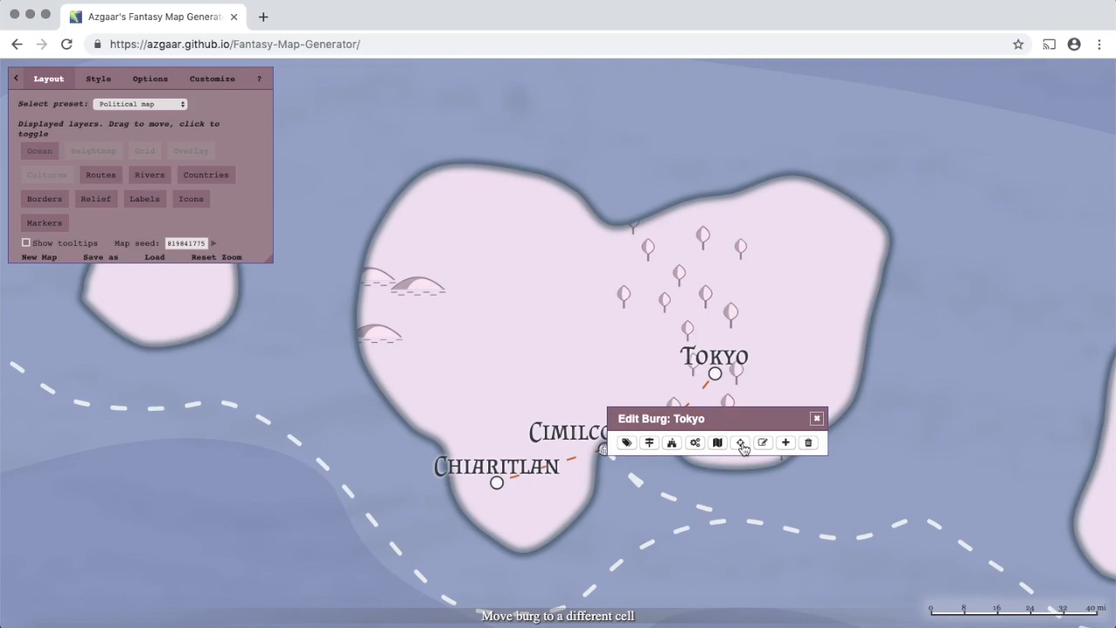
# - Move Tokyo's burg up-left on the island and place its label just above the marker
pyautogui.click(742, 446)
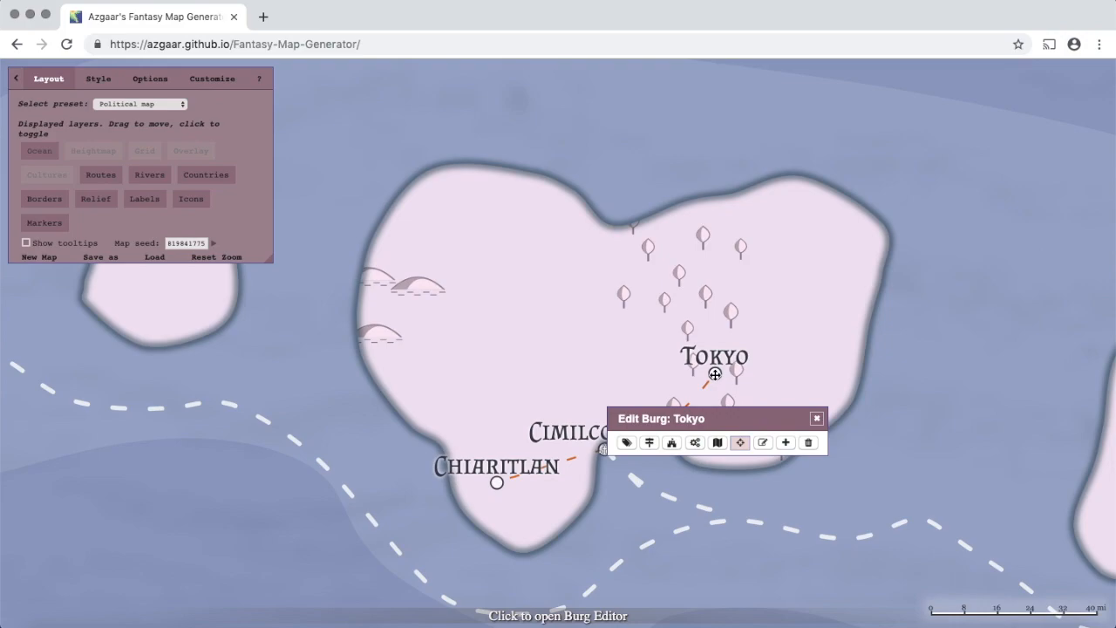
pyautogui.moveTo(714, 374); pyautogui.dragTo(520, 259)
pyautogui.moveTo(715, 362); pyautogui.dragTo(520, 241)
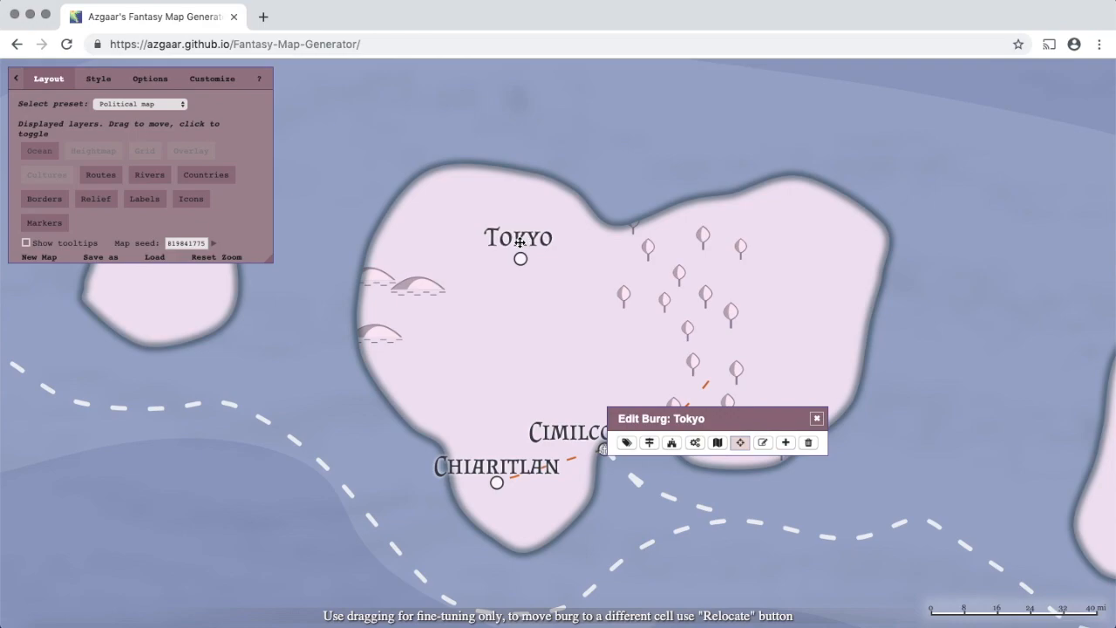
# - Write a placeholder legend note of random letters for Tokyo and close the Legends Editor
pyautogui.click(763, 443)
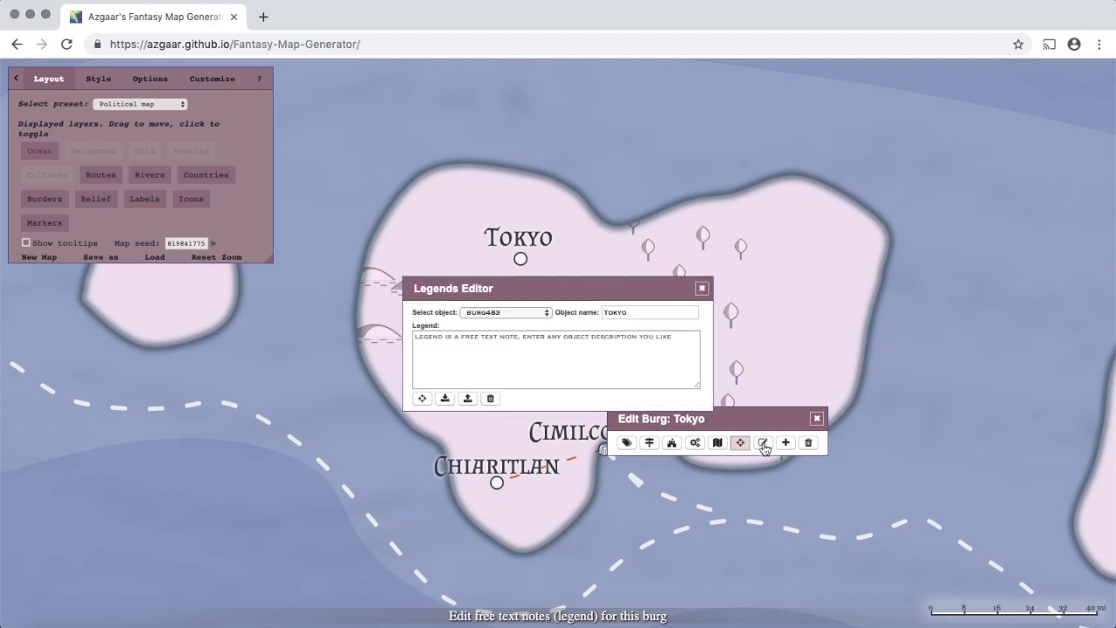
pyautogui.click(614, 362)
pyautogui.write('behrwfeadhvsn,jkl,thegrwfe,jhbkn')
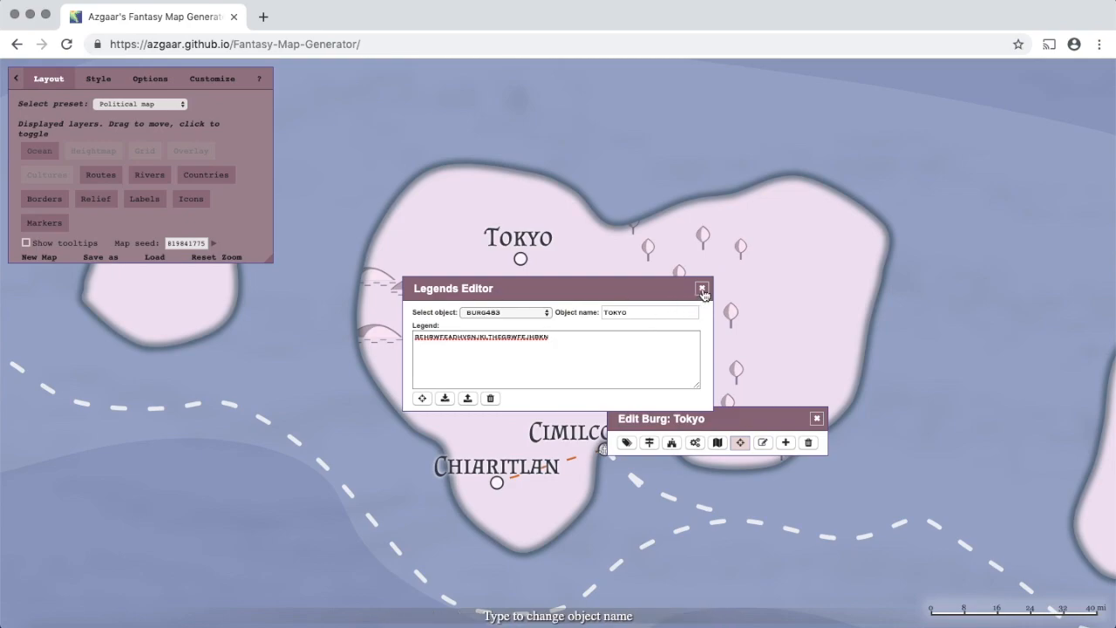
pyautogui.click(702, 288)
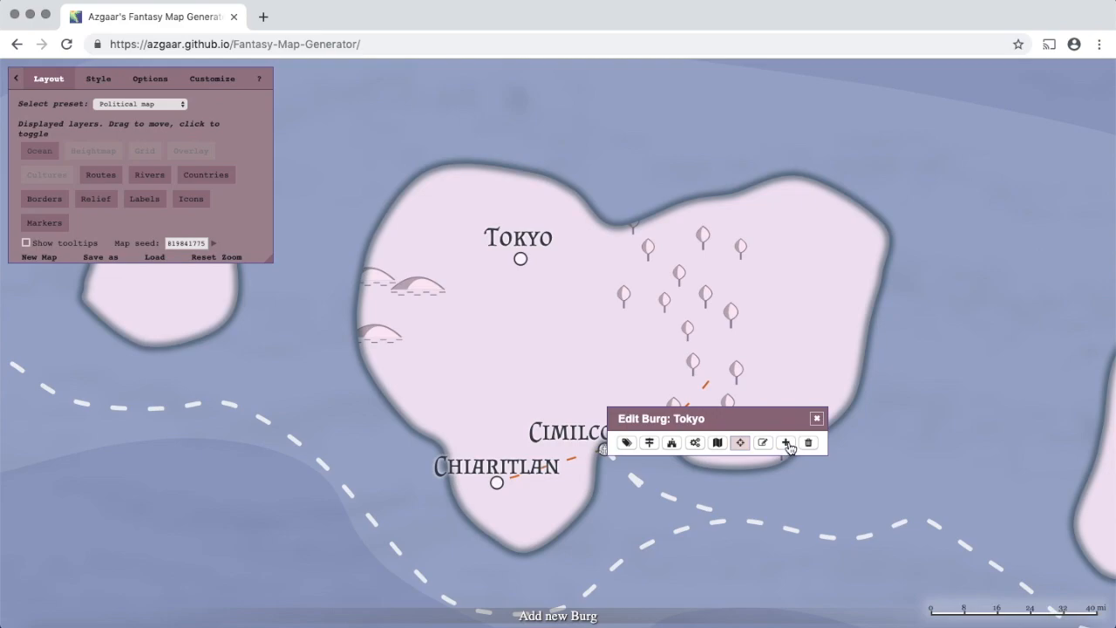
# - Add a new burg on the map just below Tokyo and open its editor
pyautogui.click(786, 444)
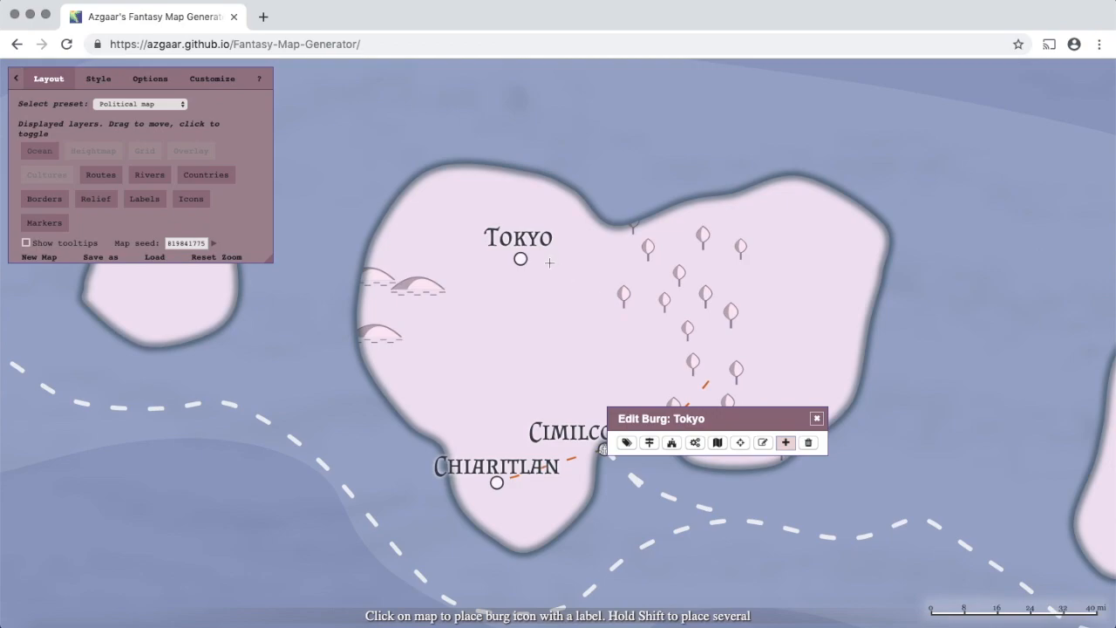
pyautogui.click(534, 317)
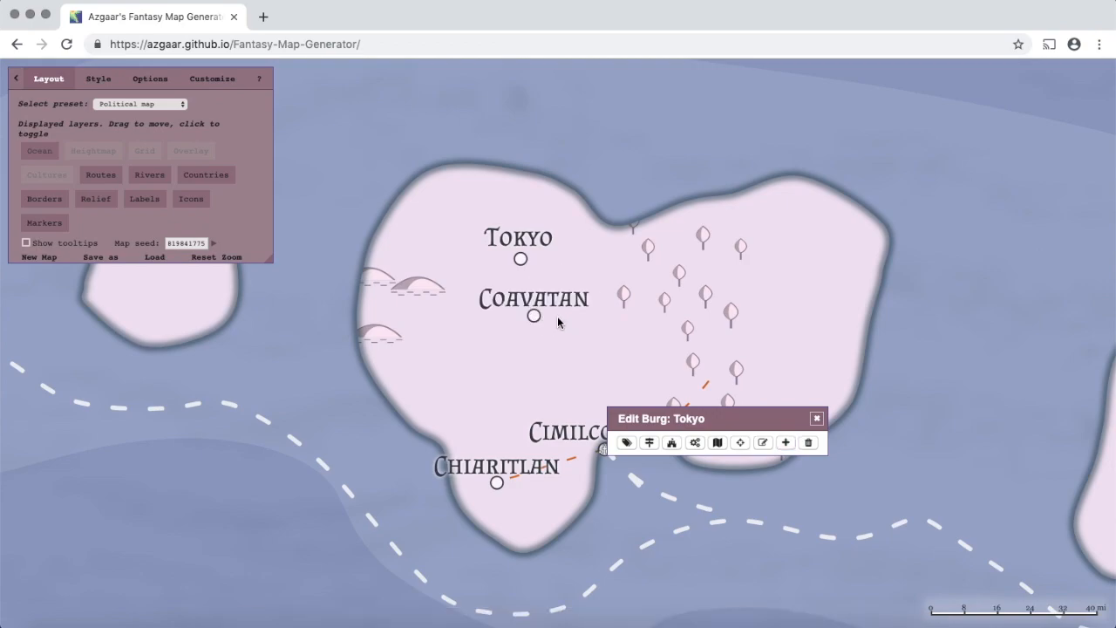
pyautogui.click(534, 314)
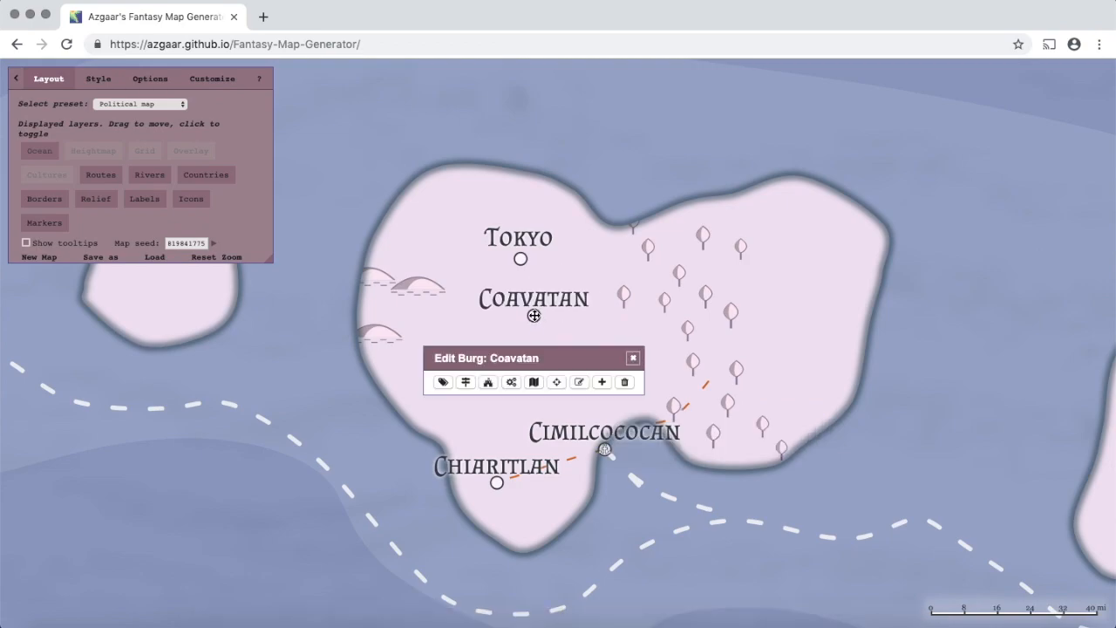
# - Rename the new burg from Coavatan to 'Kyoto' and close the burg editor
pyautogui.click(467, 384)
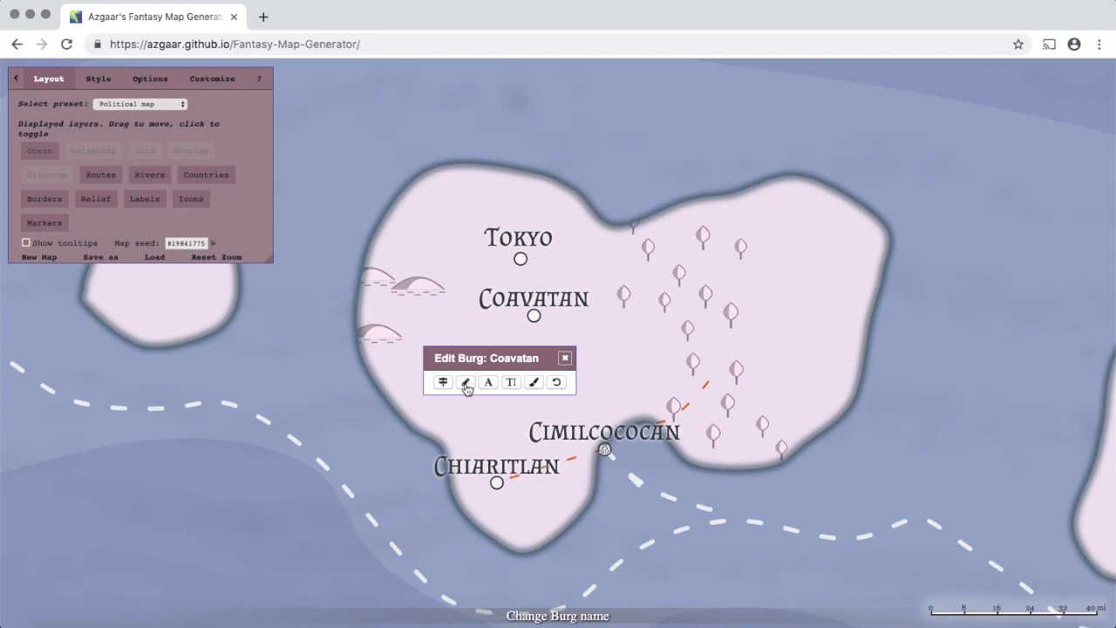
pyautogui.click(466, 384)
pyautogui.press('BackSpace')
pyautogui.write('havatan')
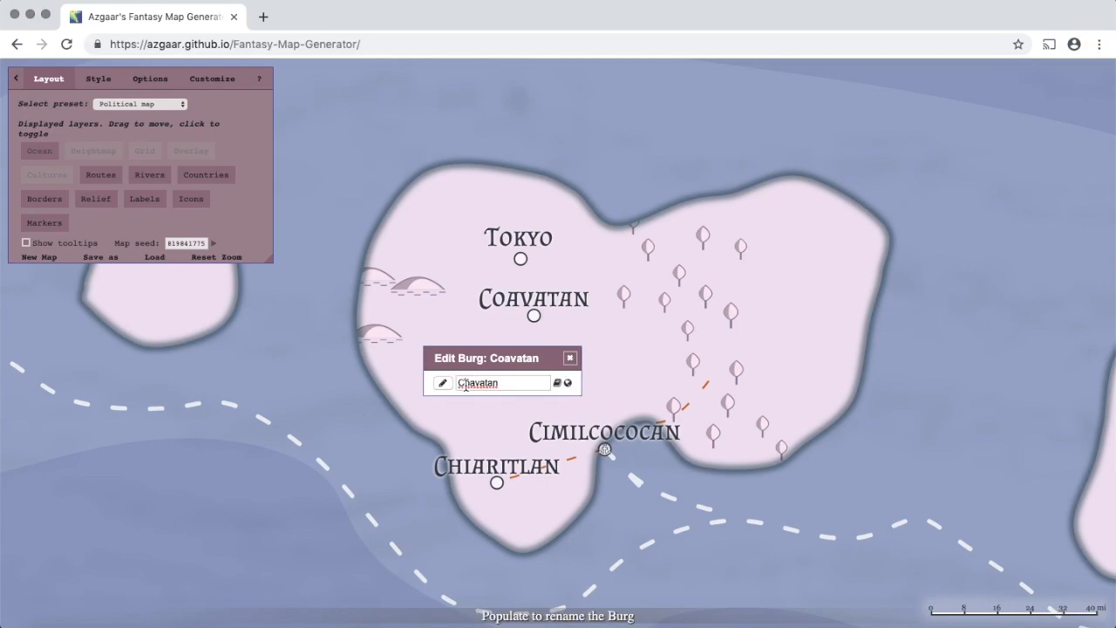
pyautogui.doubleClick(466, 384)
pyautogui.write('Kyoto')
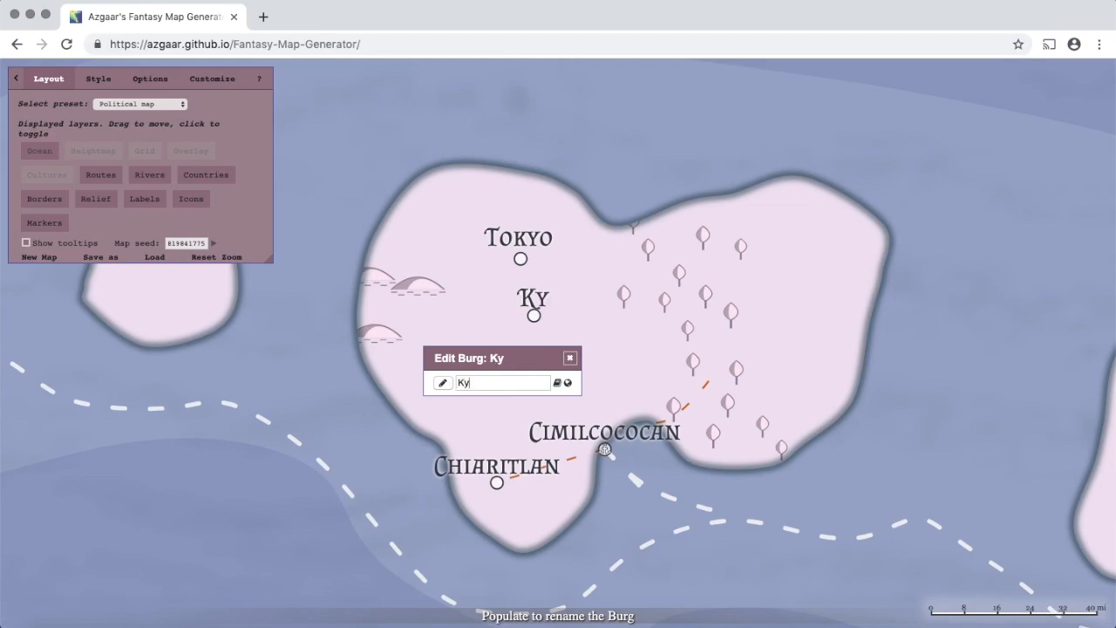
pyautogui.click(443, 383)
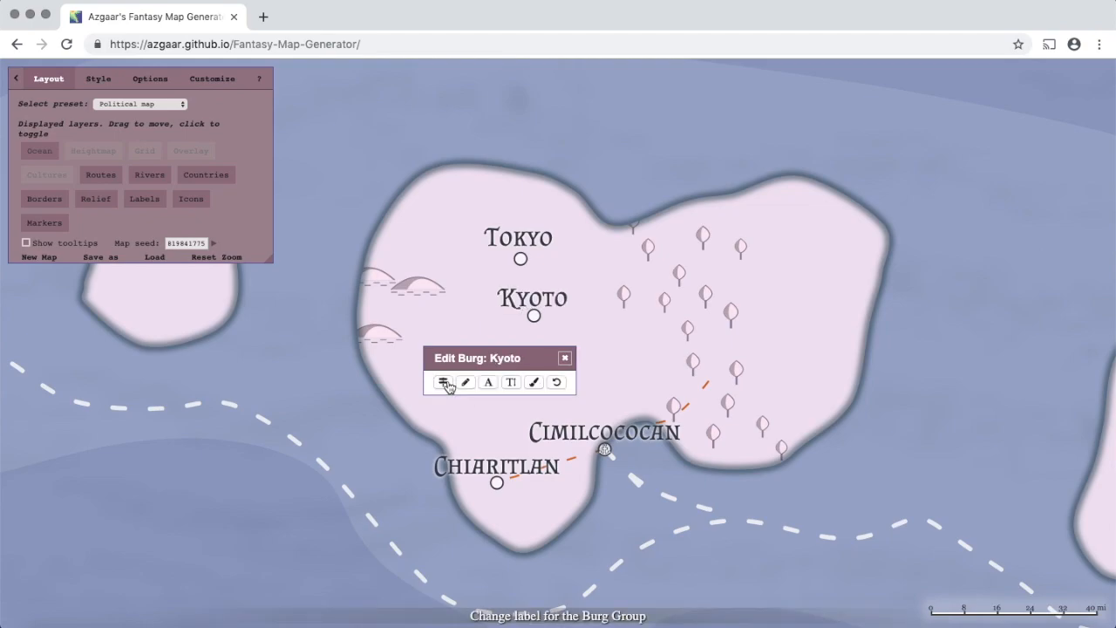
pyautogui.click(564, 357)
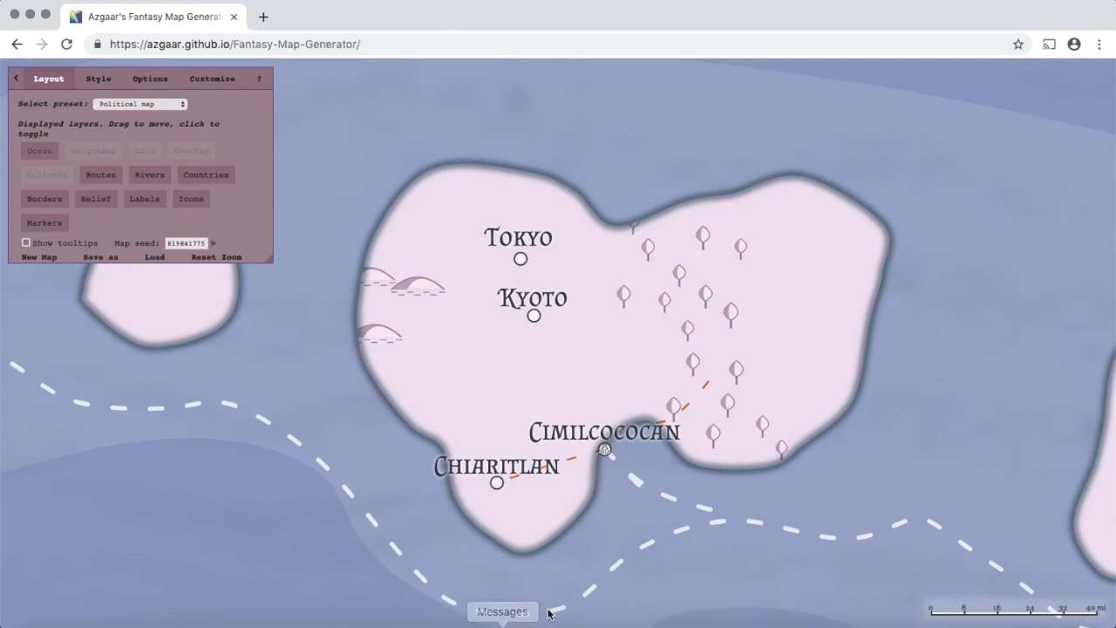
# - Open the 27 mi route near Chiaritlan for editing and move the dialog aside
pyautogui.click(574, 464)
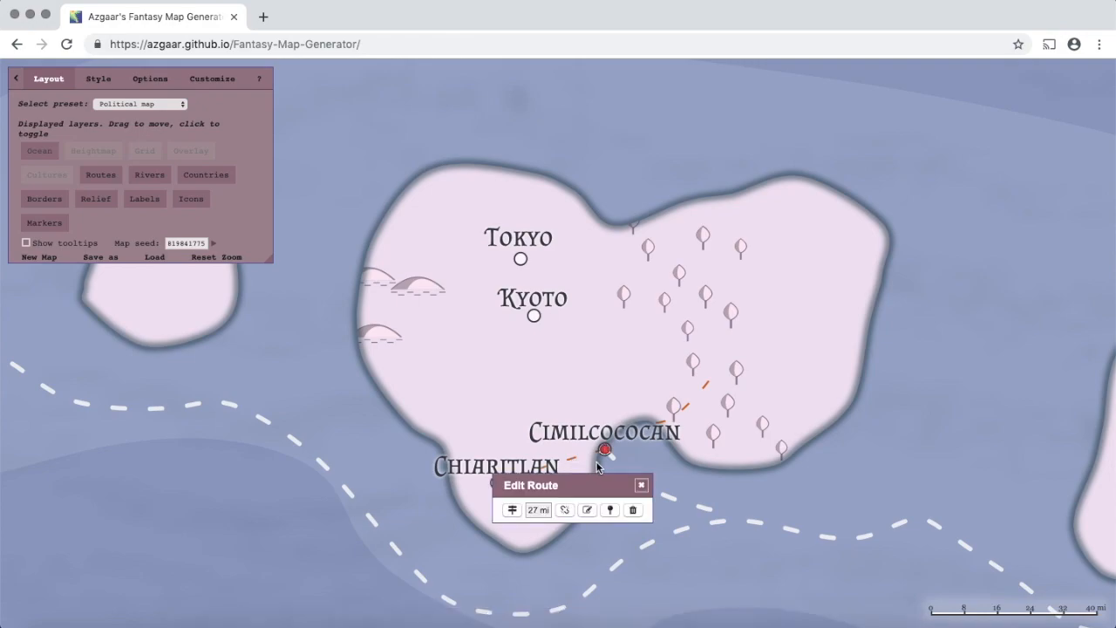
pyautogui.moveTo(612, 492); pyautogui.dragTo(703, 505)
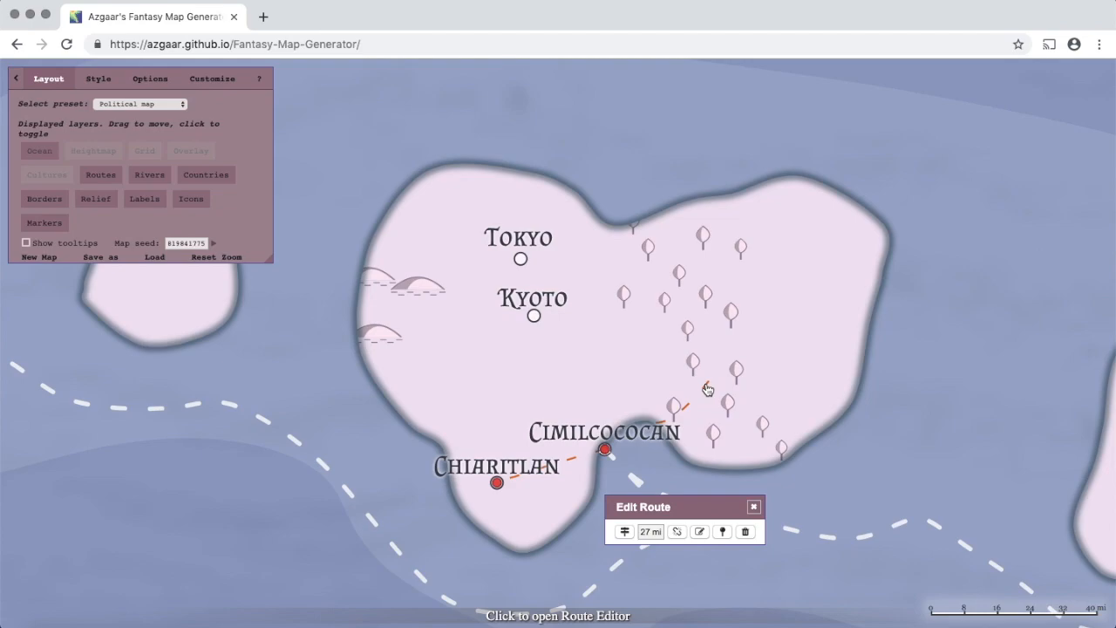
# - Start a new route below Kyoto and lay points north-east past the trees to the northern coast
pyautogui.click(722, 534)
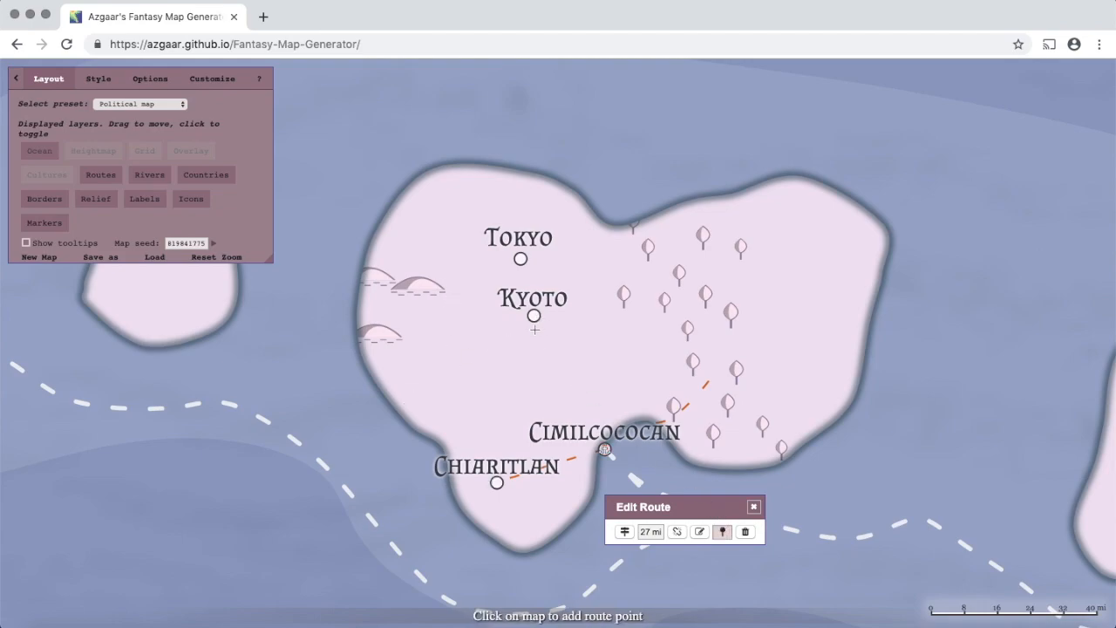
pyautogui.click(519, 370)
pyautogui.click(554, 357)
pyautogui.click(573, 330)
pyautogui.click(580, 297)
pyautogui.click(607, 270)
pyautogui.click(654, 264)
pyautogui.click(681, 239)
pyautogui.click(695, 203)
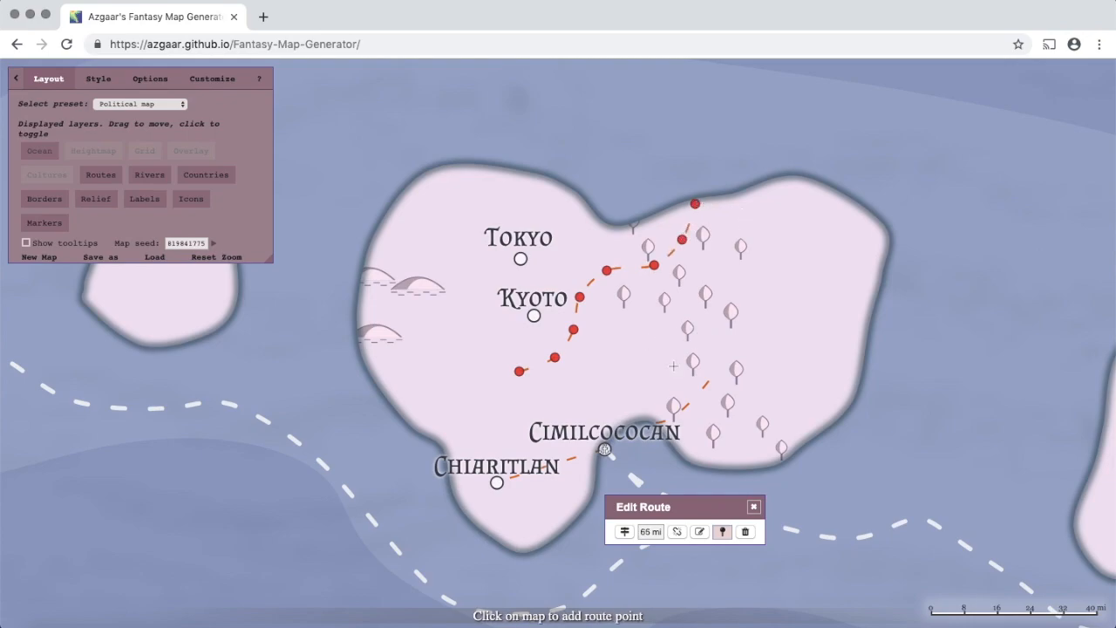
# - Extend the route's other end south to just above Chiaritlan, making it 146 mi
pyautogui.click(504, 389)
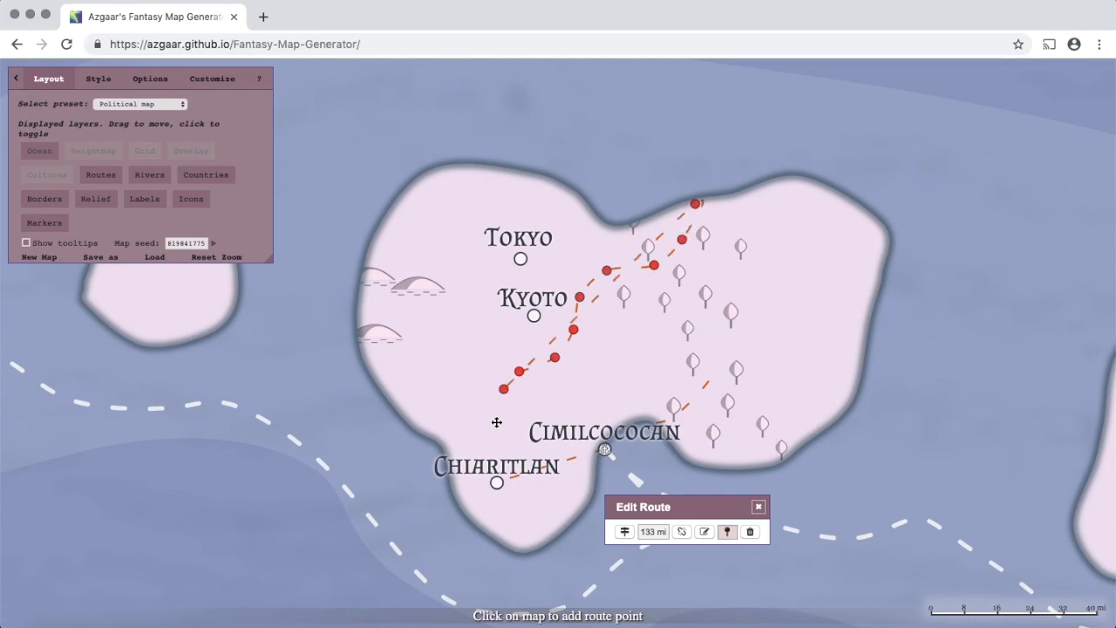
pyautogui.click(496, 421)
pyautogui.click(496, 437)
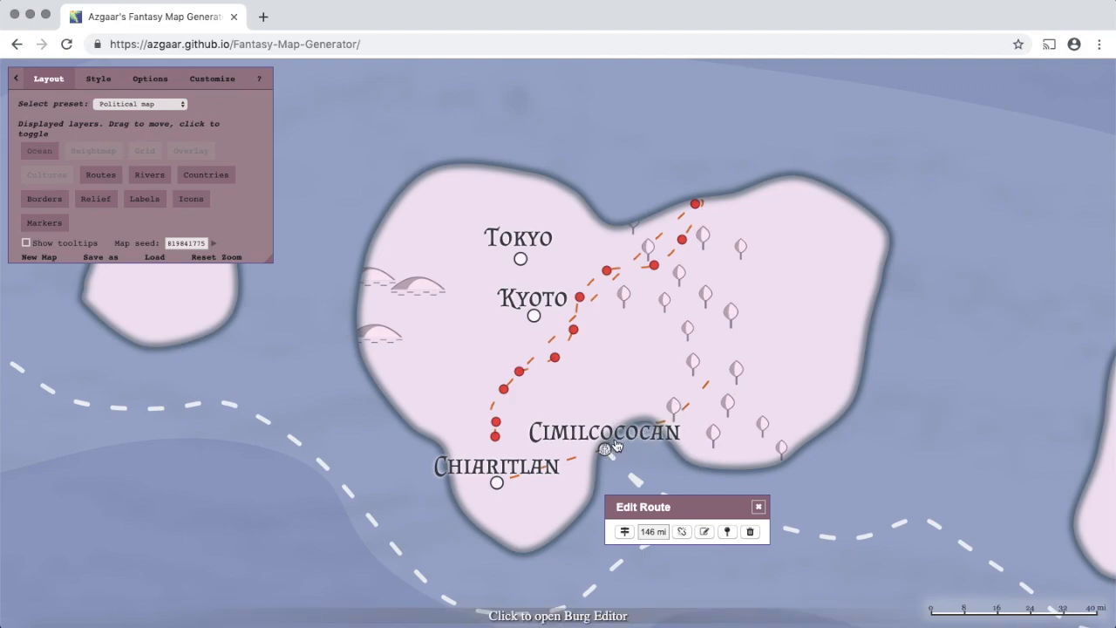
# - Reshape the short road east of Cimilcococan to run north across the island to Tokyo (64 mi)
pyautogui.click(686, 412)
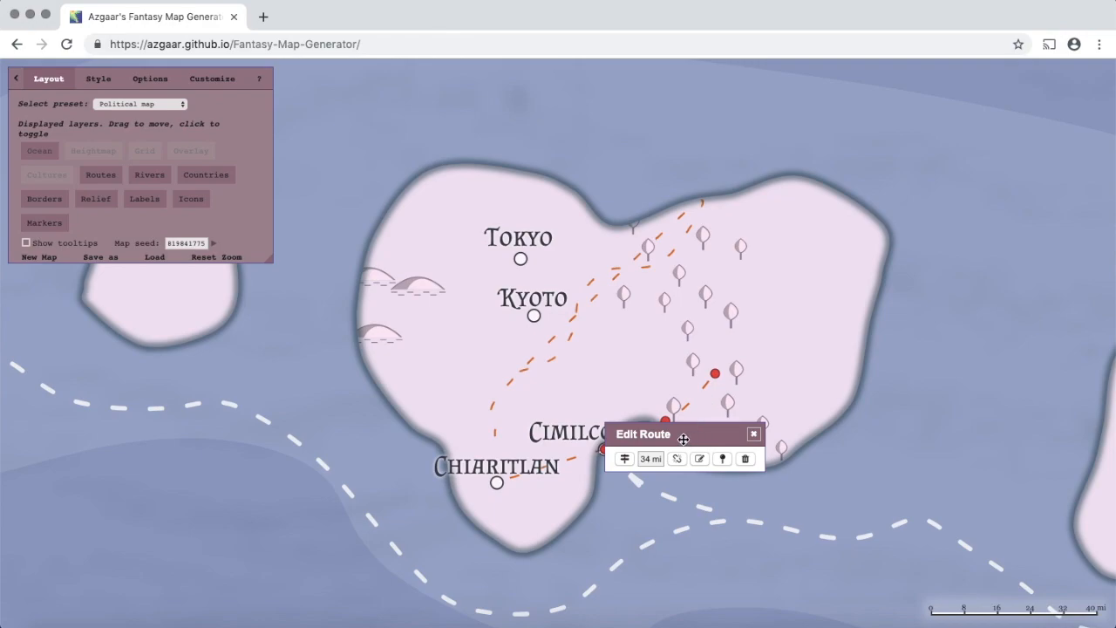
pyautogui.moveTo(682, 439); pyautogui.dragTo(695, 493)
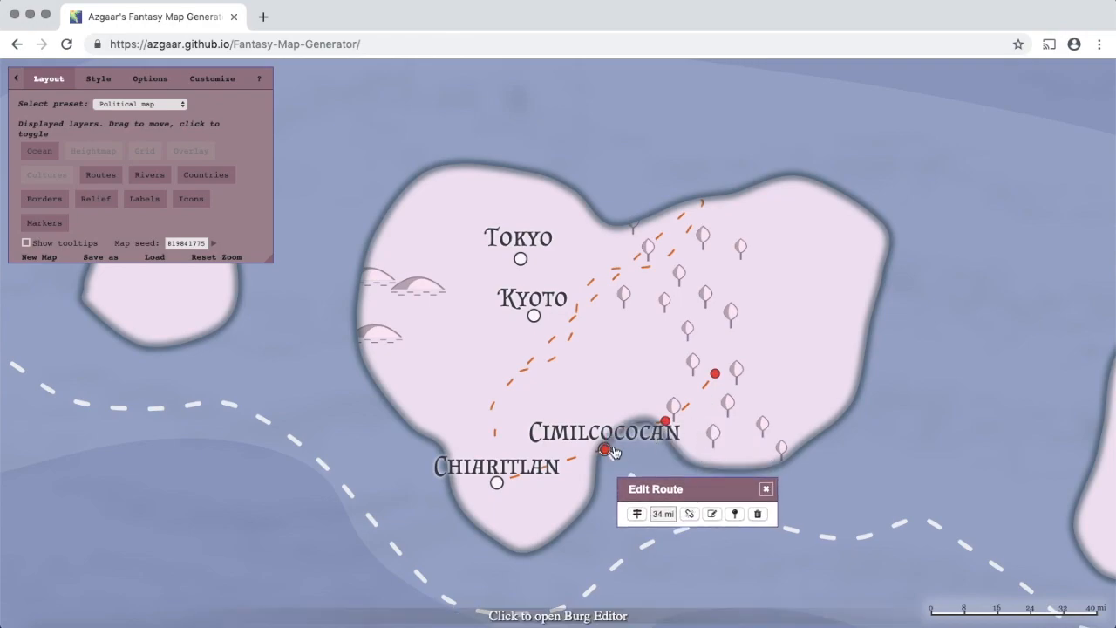
pyautogui.click(716, 372)
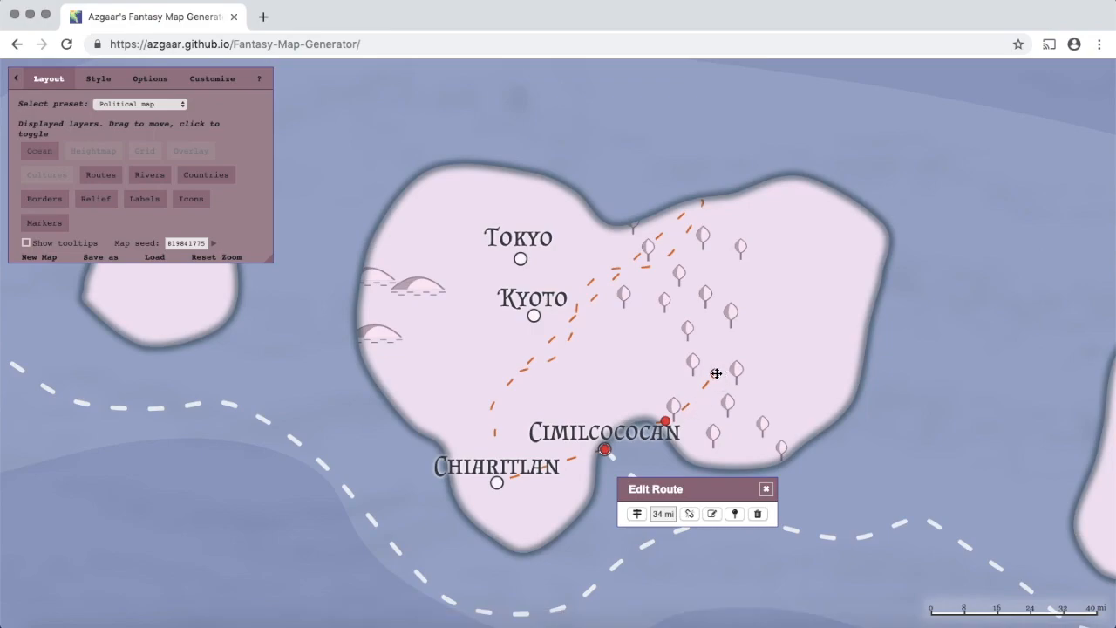
pyautogui.moveTo(716, 372); pyautogui.dragTo(785, 257)
pyautogui.moveTo(665, 421); pyautogui.dragTo(636, 329)
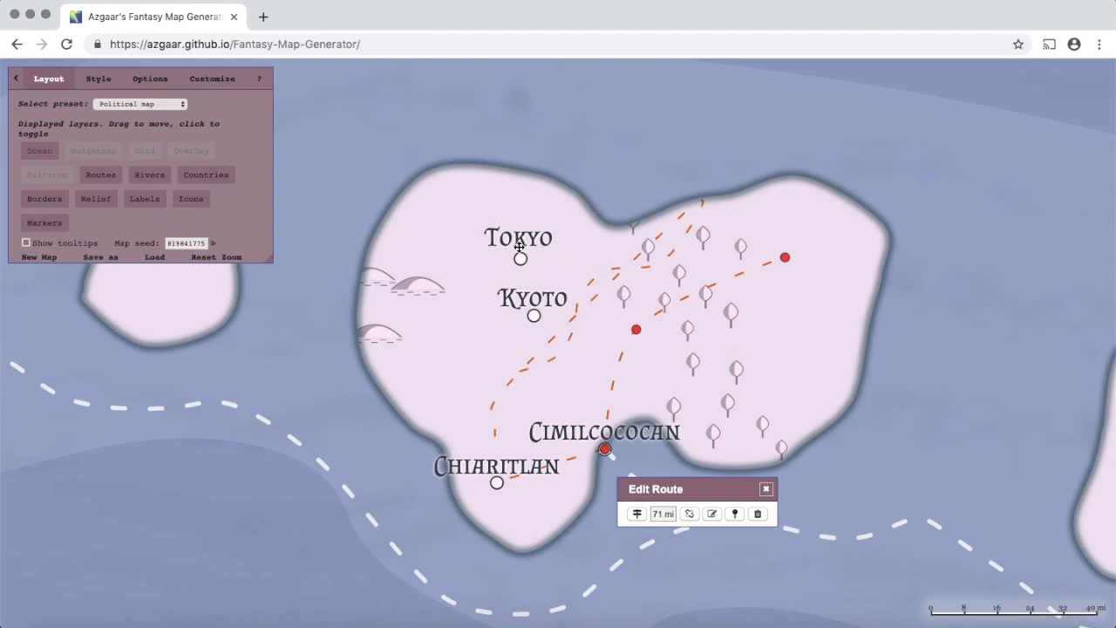
pyautogui.moveTo(521, 259)
pyautogui.moveTo(785, 258); pyautogui.dragTo(681, 248)
pyautogui.moveTo(578, 238); pyautogui.dragTo(521, 259)
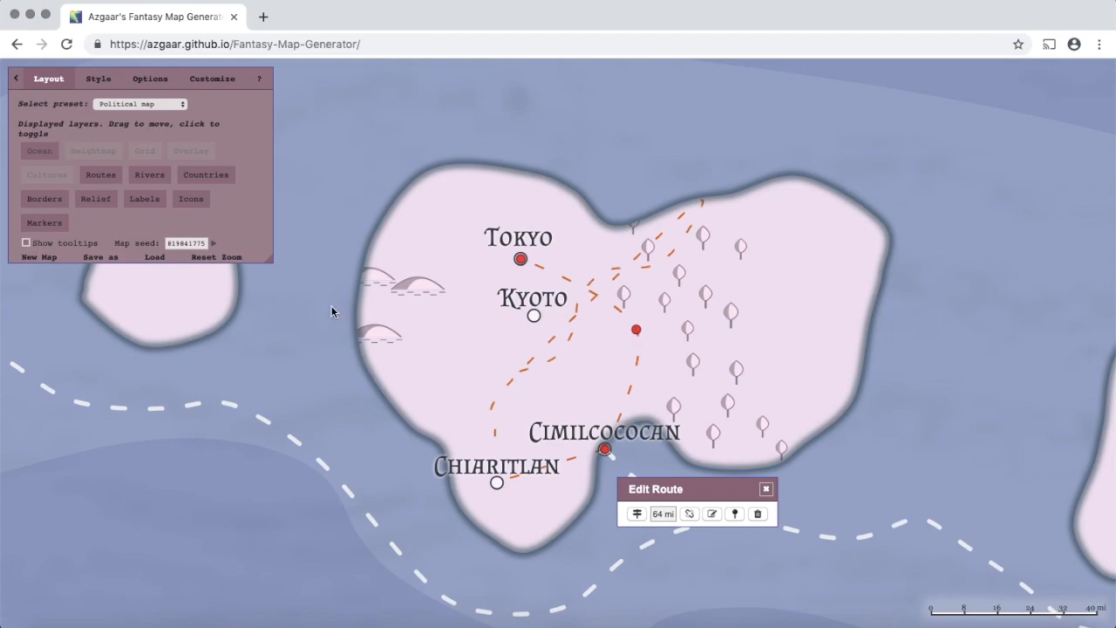
# - Zoom out to the world map, then zoom in on the river between Senheim and Gengengen
pyautogui.click(231, 263)
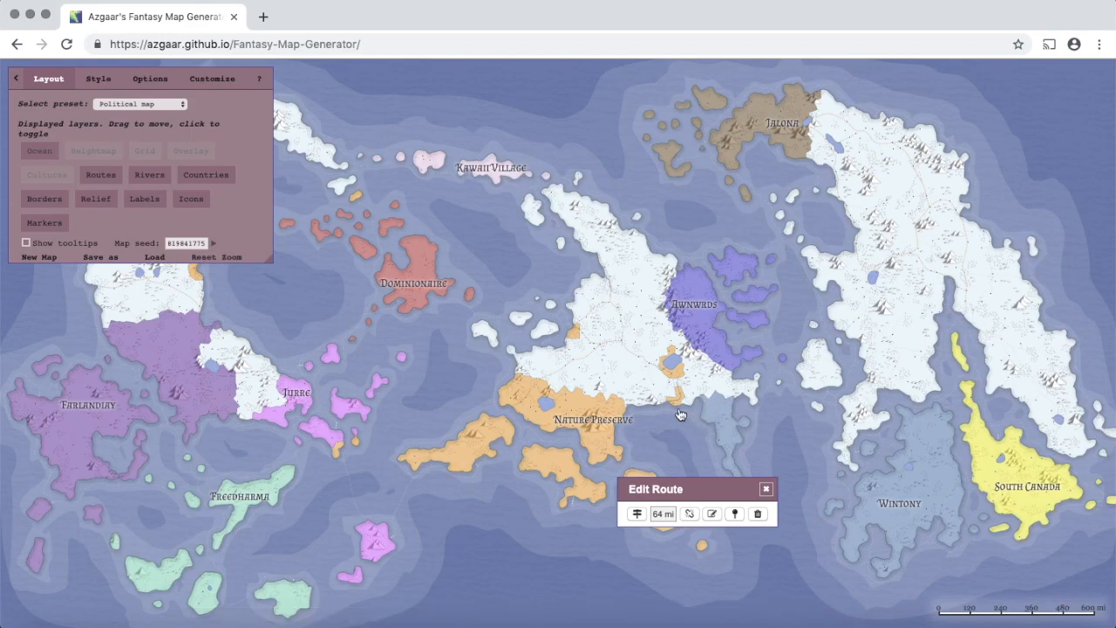
pyautogui.scroll(3, 679, 410)
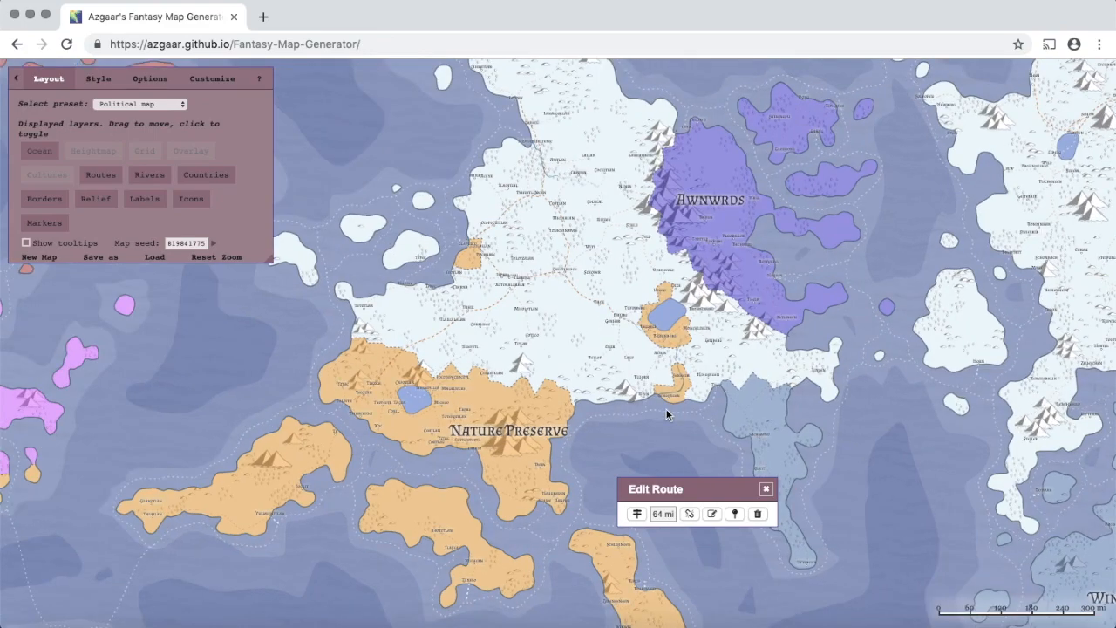
pyautogui.scroll(2, 667, 414)
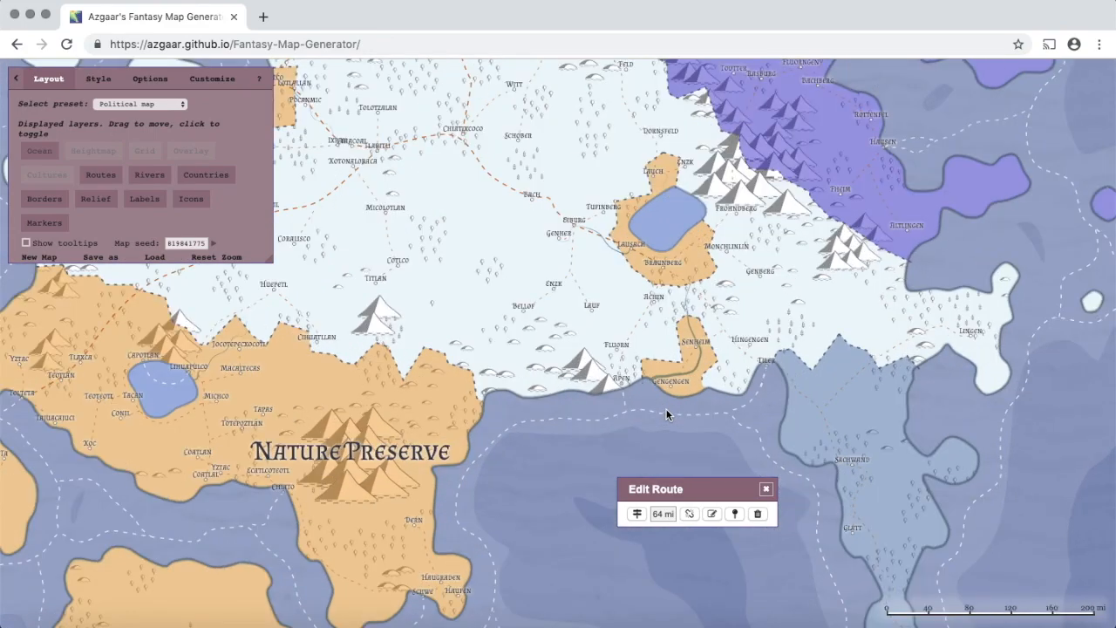
pyautogui.scroll(3, 665, 408)
pyautogui.scroll(3, 629, 372)
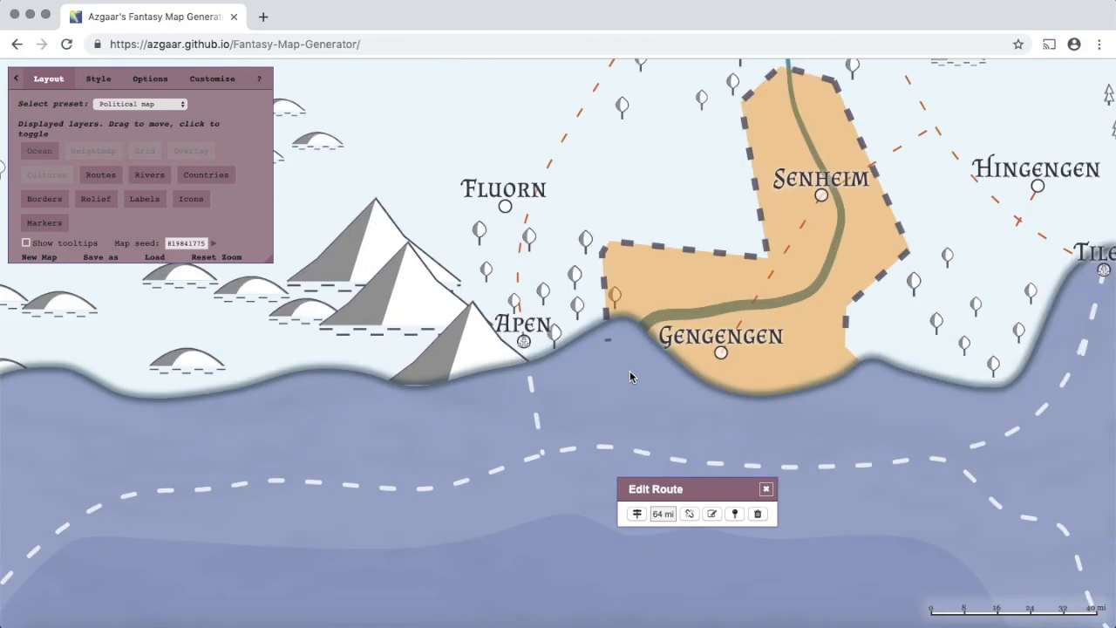
# - Open the river through Gengengen and make it much wider with the width slider
pyautogui.click(678, 317)
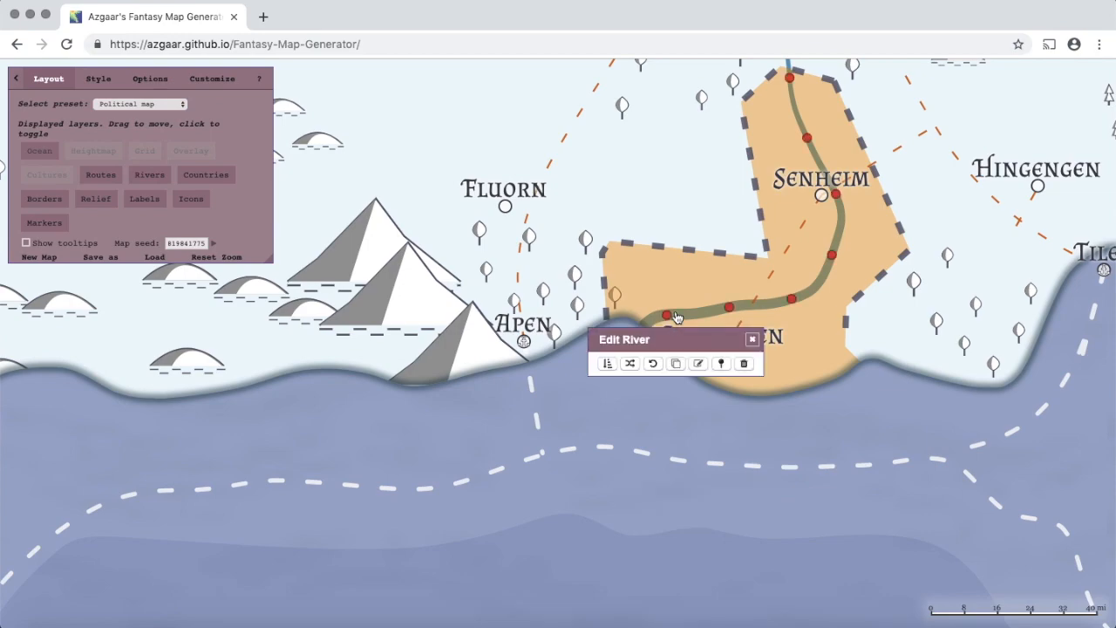
pyautogui.moveTo(670, 343); pyautogui.dragTo(336, 385)
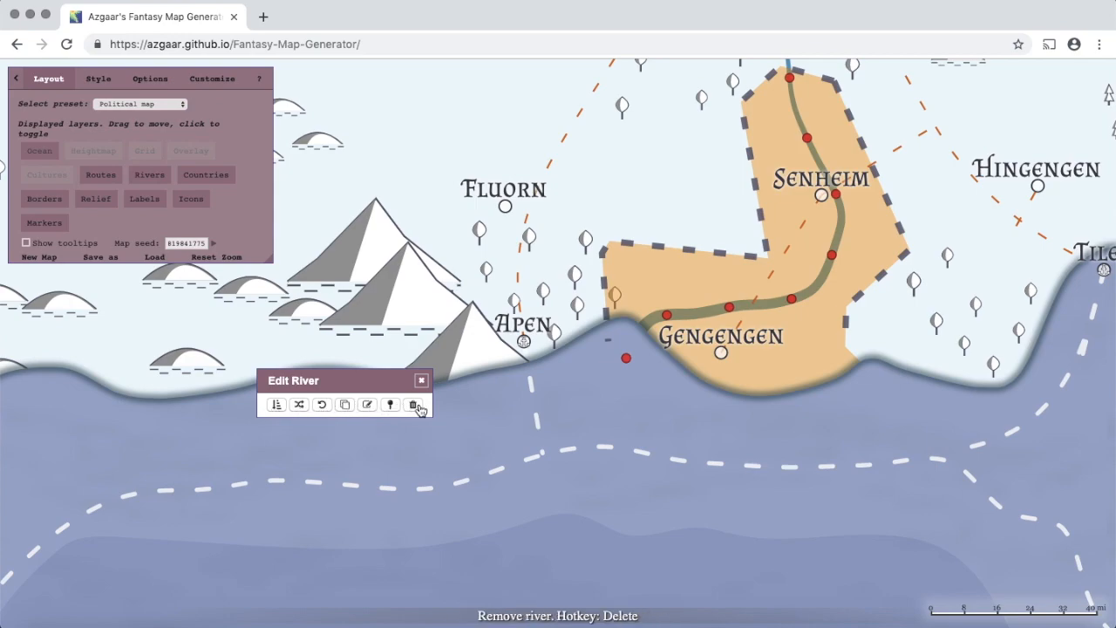
pyautogui.click(275, 405)
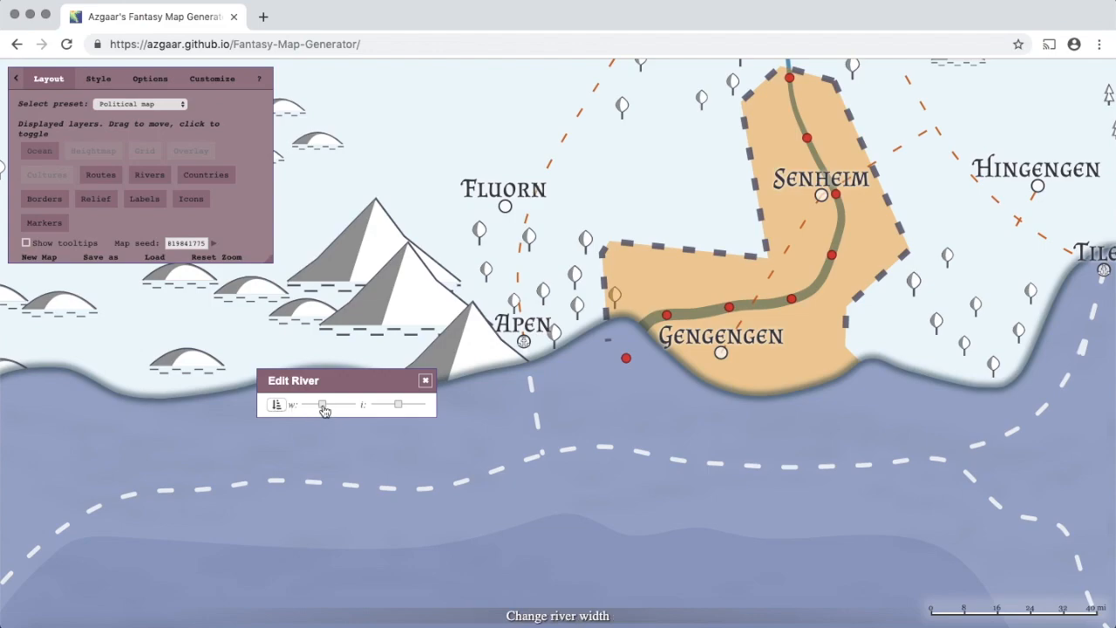
pyautogui.moveTo(324, 411); pyautogui.dragTo(276, 406)
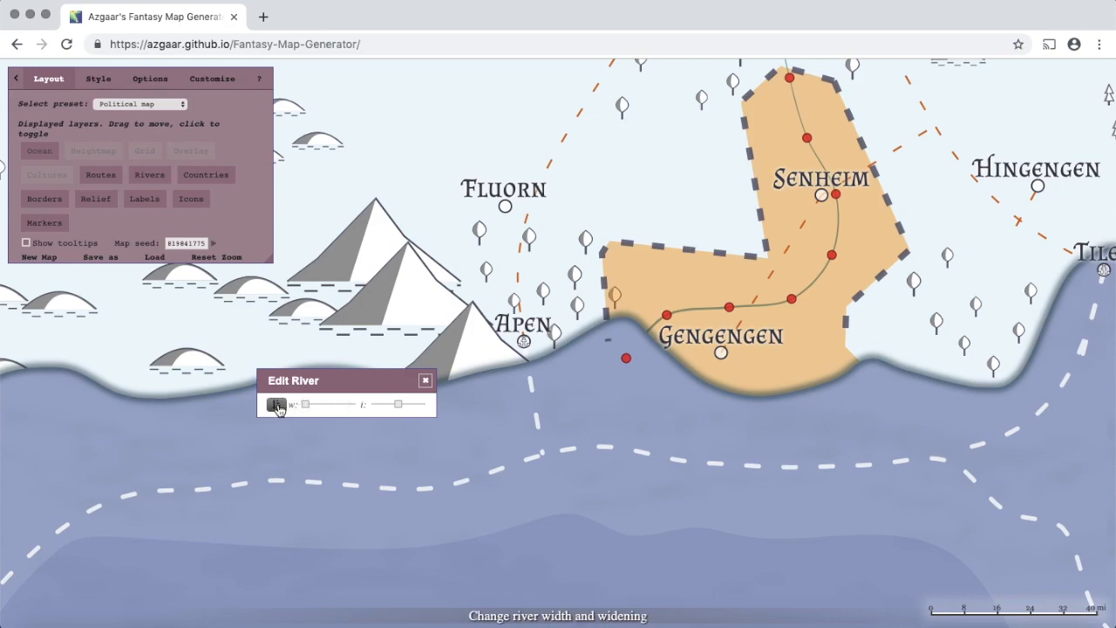
pyautogui.click(277, 405)
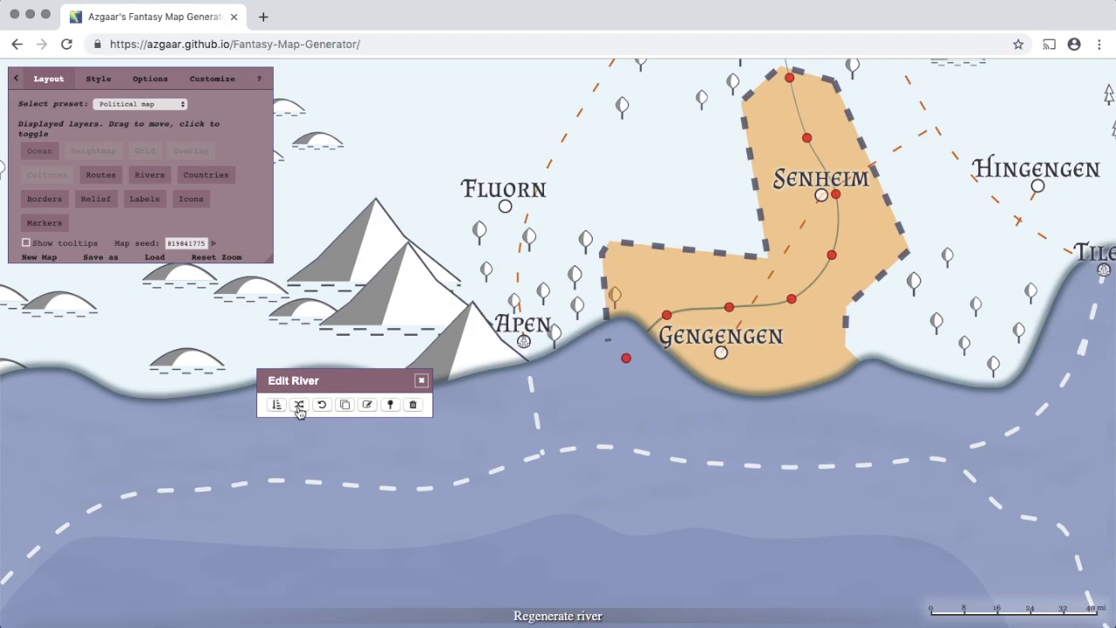
# - Regenerate the river four times to give it a new winding course
pyautogui.click(299, 406)
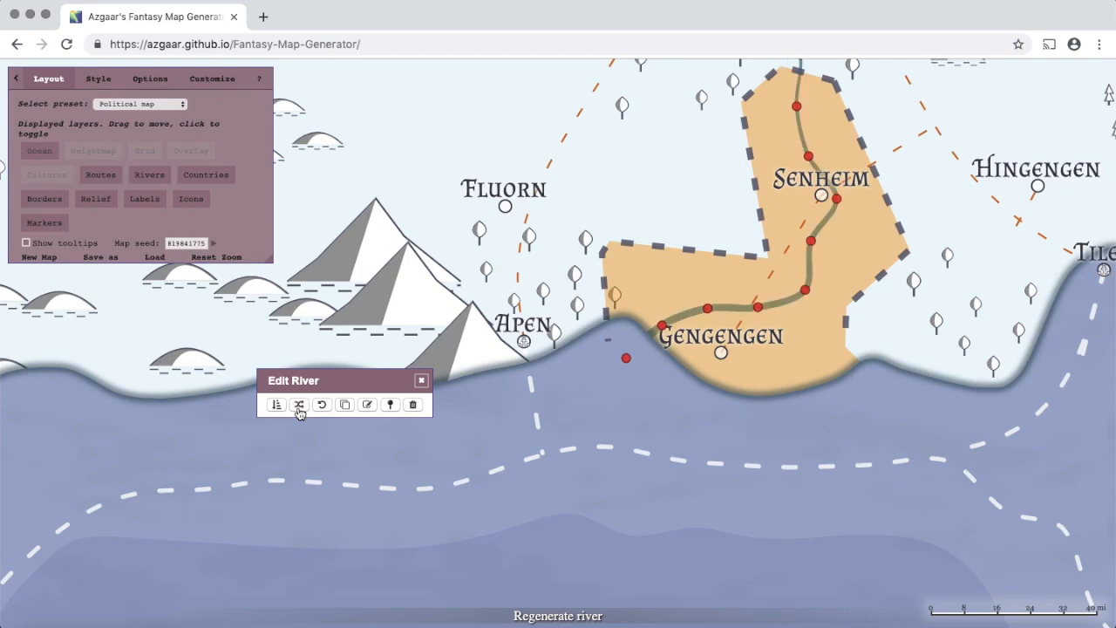
pyautogui.click(299, 406)
pyautogui.click(299, 406)
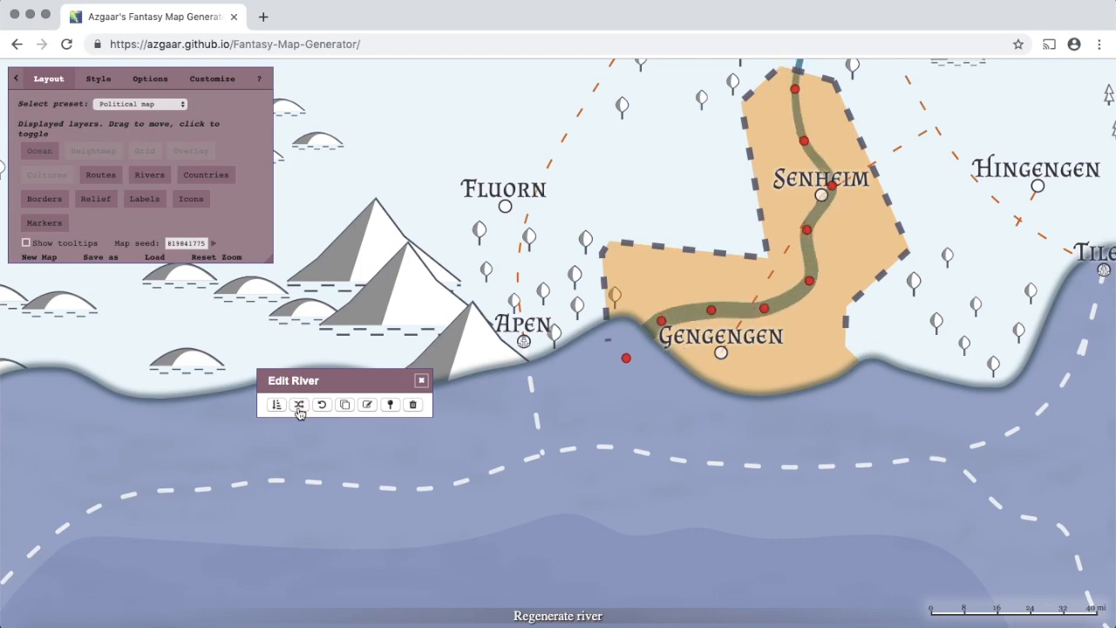
pyautogui.click(299, 407)
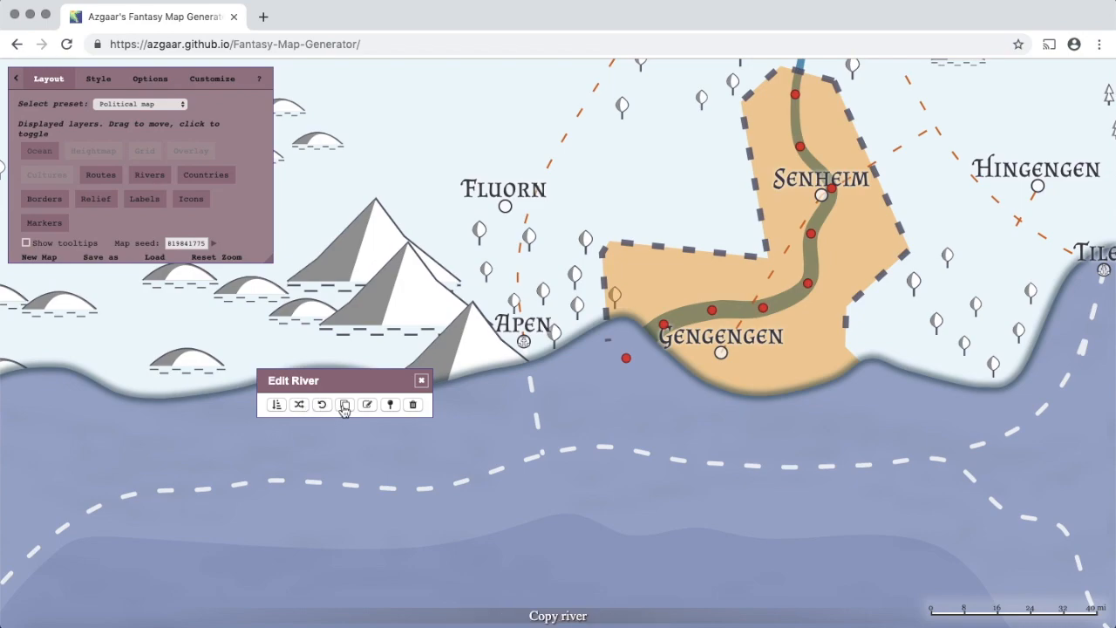
# - Start a new river in the northwest and trace it south, then east toward Fluorn
pyautogui.click(390, 405)
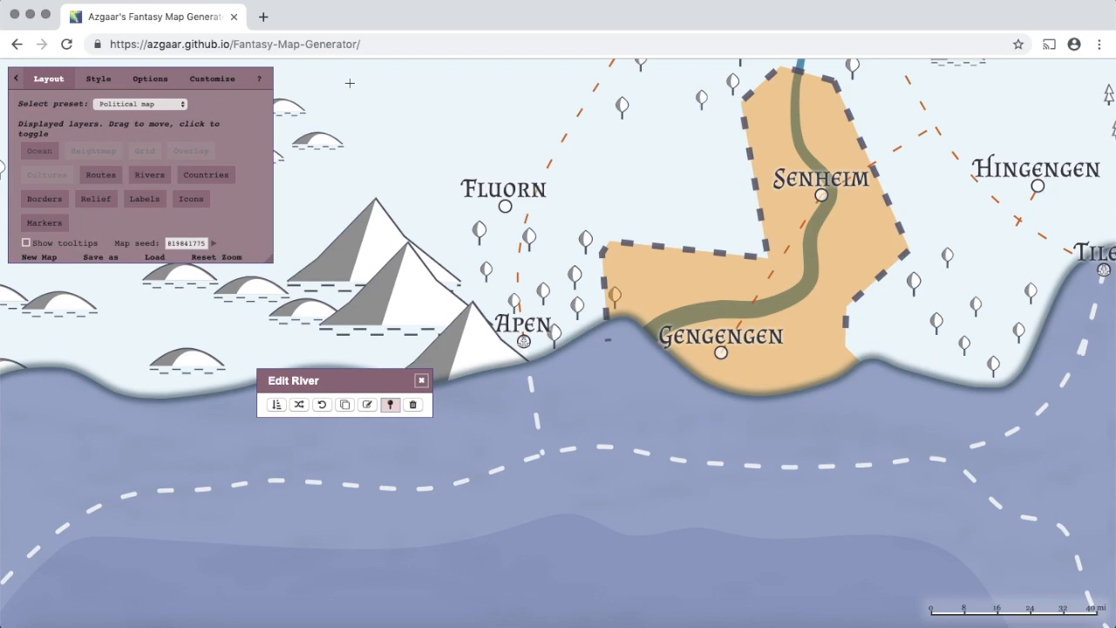
pyautogui.click(350, 82)
pyautogui.click(379, 103)
pyautogui.click(408, 133)
pyautogui.click(412, 156)
pyautogui.click(419, 192)
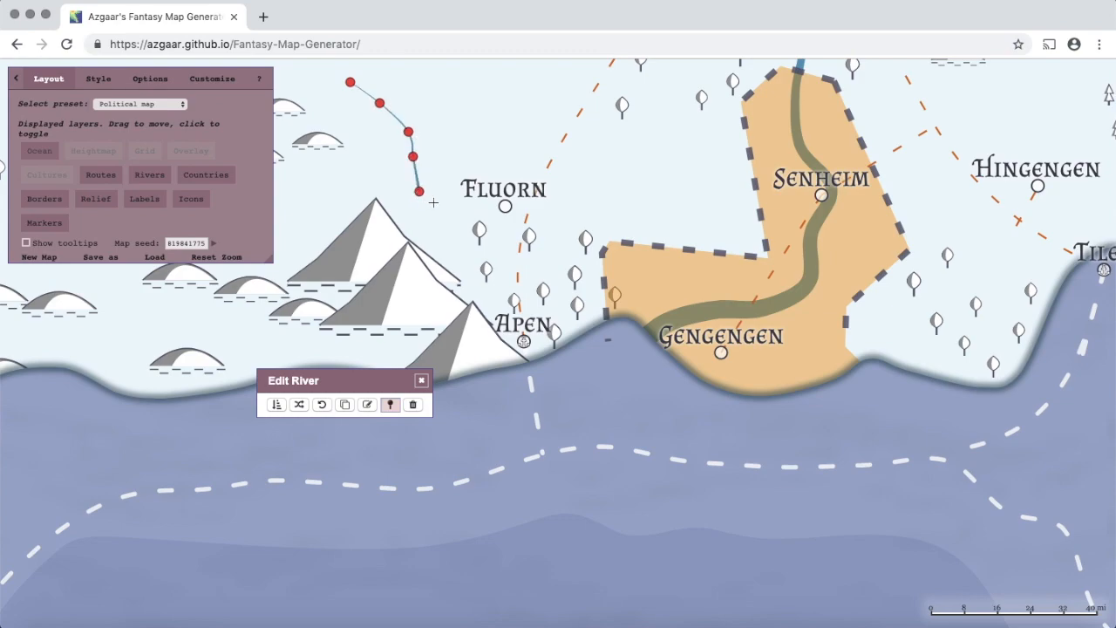
pyautogui.click(446, 205)
# - Continue the river past Fluorn into Gengengen and down to the coast, then finish it
pyautogui.click(495, 209)
pyautogui.click(529, 210)
pyautogui.click(559, 222)
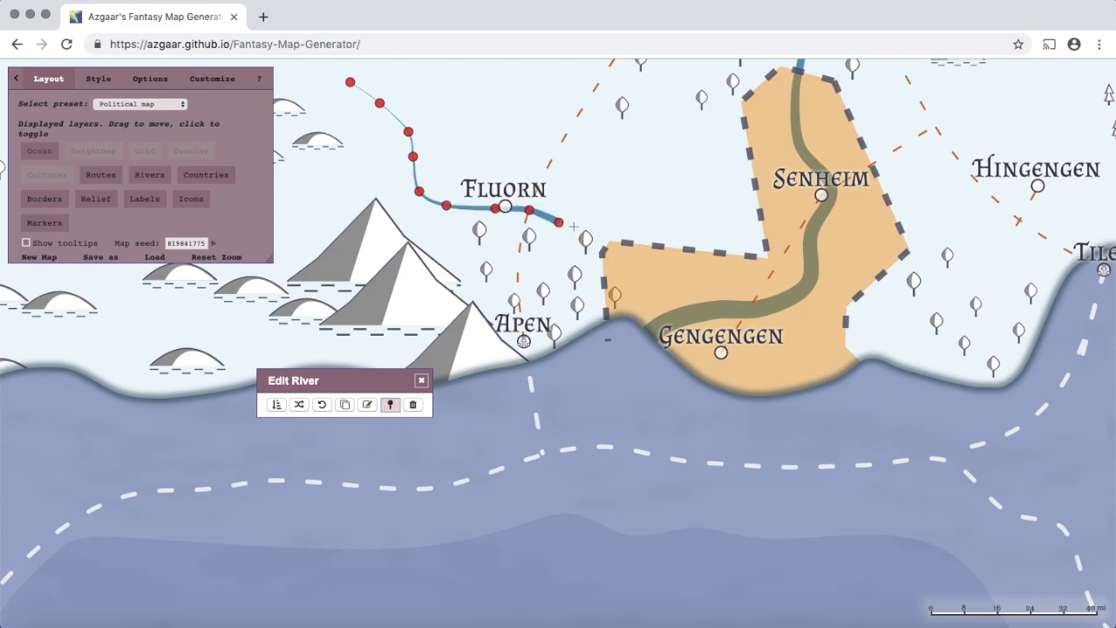
pyautogui.click(626, 254)
pyautogui.click(627, 293)
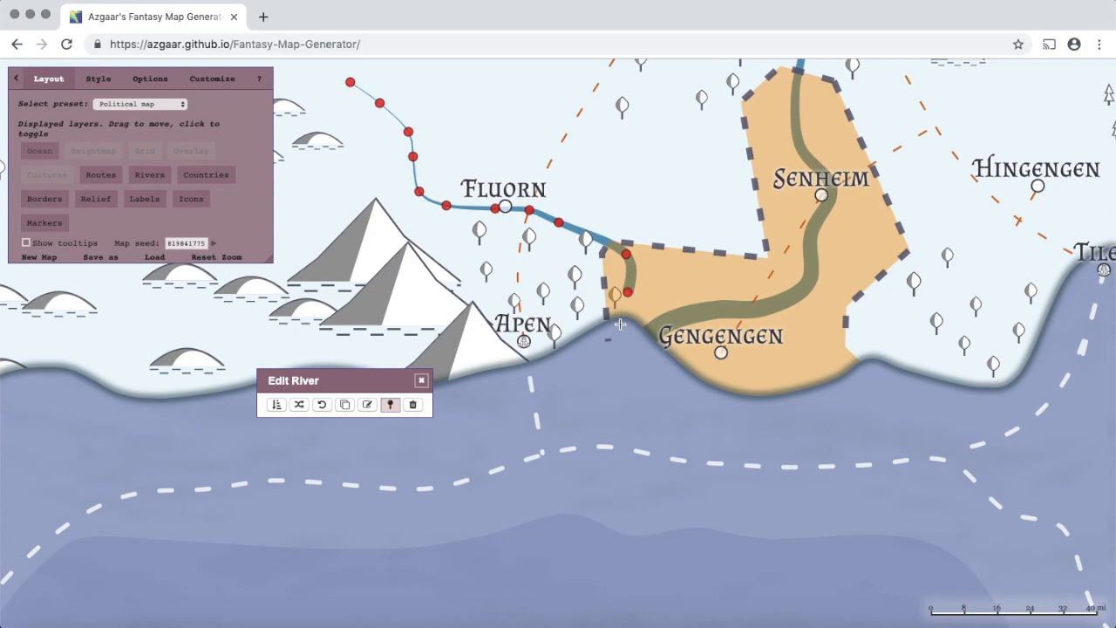
pyautogui.click(619, 324)
pyautogui.click(612, 359)
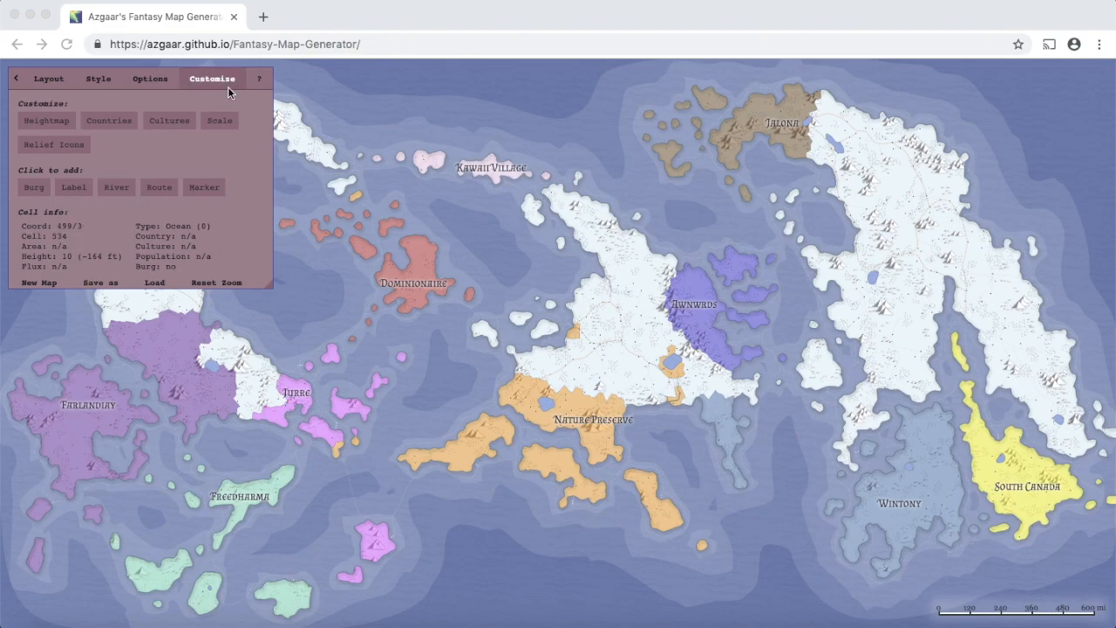
# - Zoom to Wintony, drop a marker at Bois on its east coast, and open its Edit Marker dialog
pyautogui.click(214, 193)
pyautogui.click(215, 192)
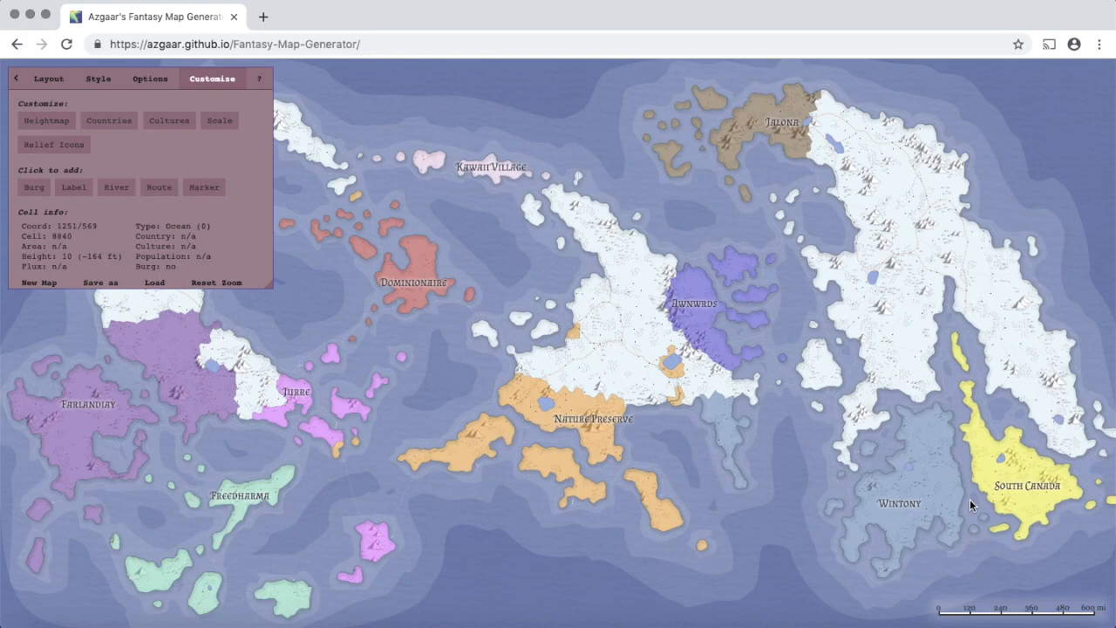
pyautogui.scroll(5, 969, 500)
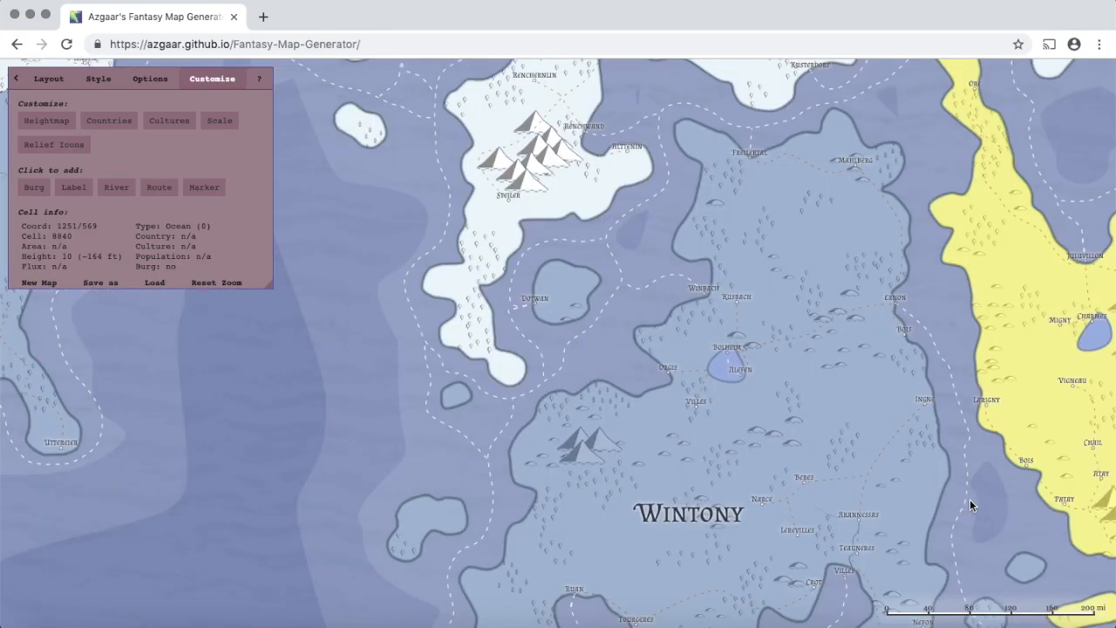
pyautogui.moveTo(970, 505); pyautogui.dragTo(785, 443)
pyautogui.click(204, 187)
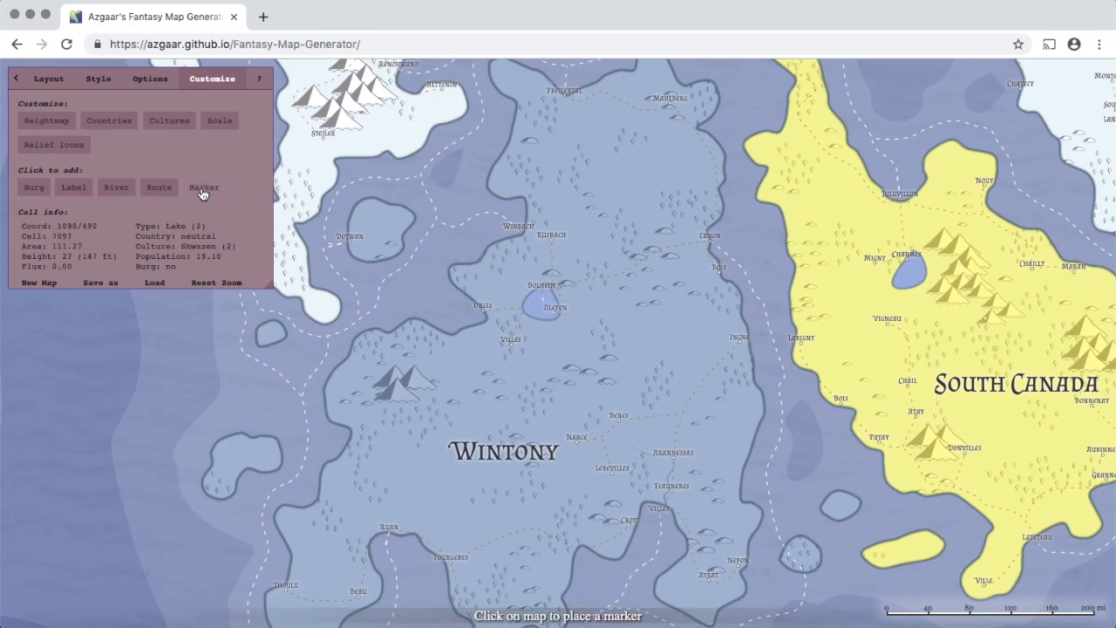
pyautogui.click(204, 190)
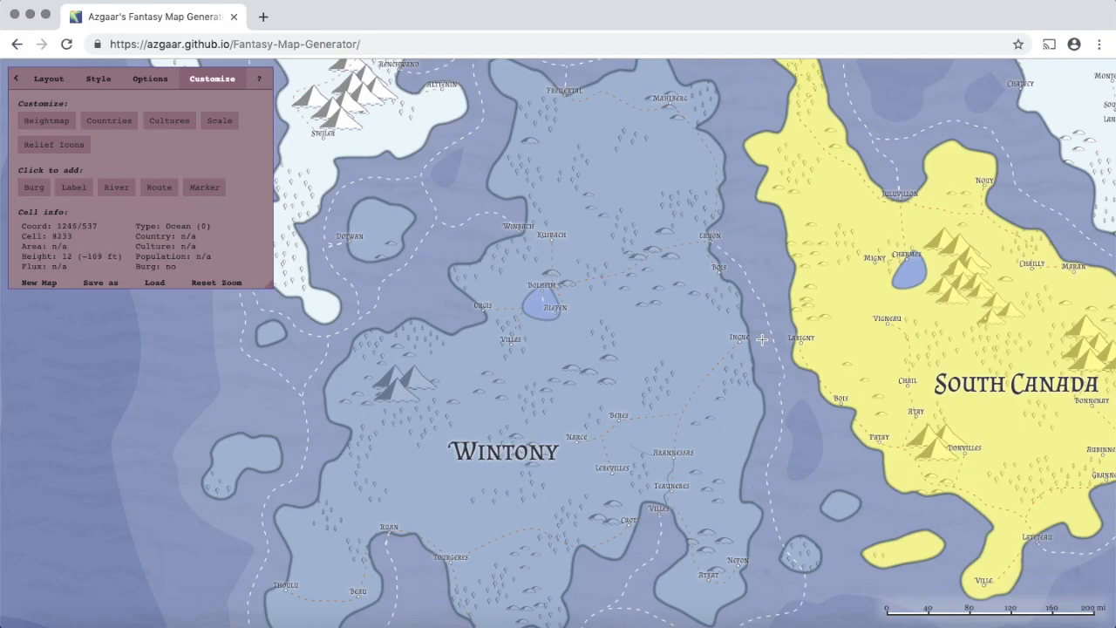
pyautogui.click(723, 274)
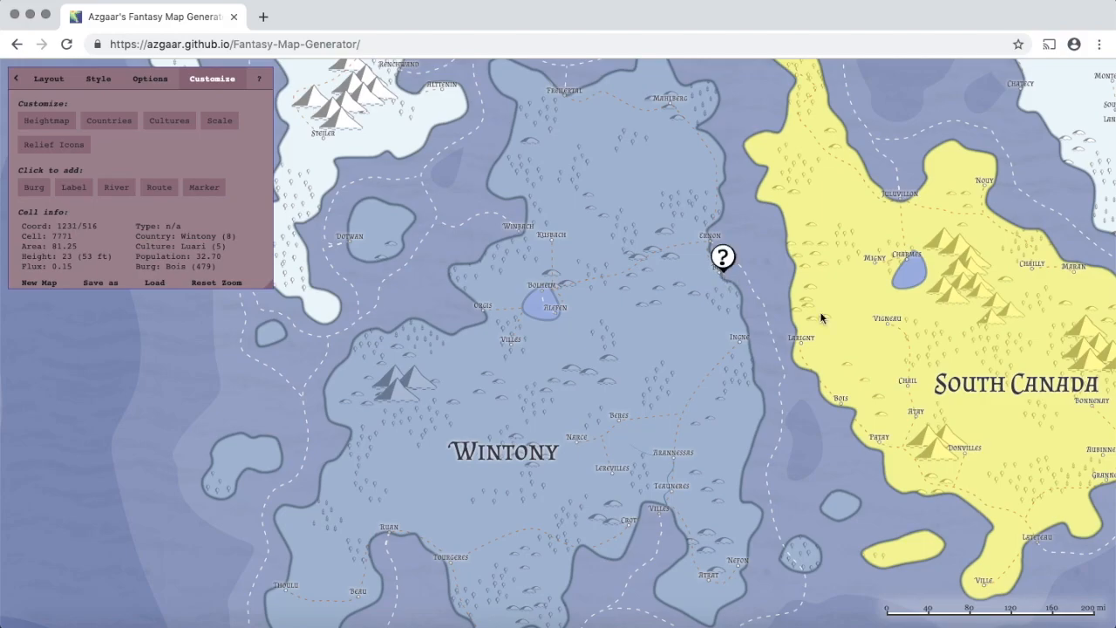
pyautogui.click(724, 264)
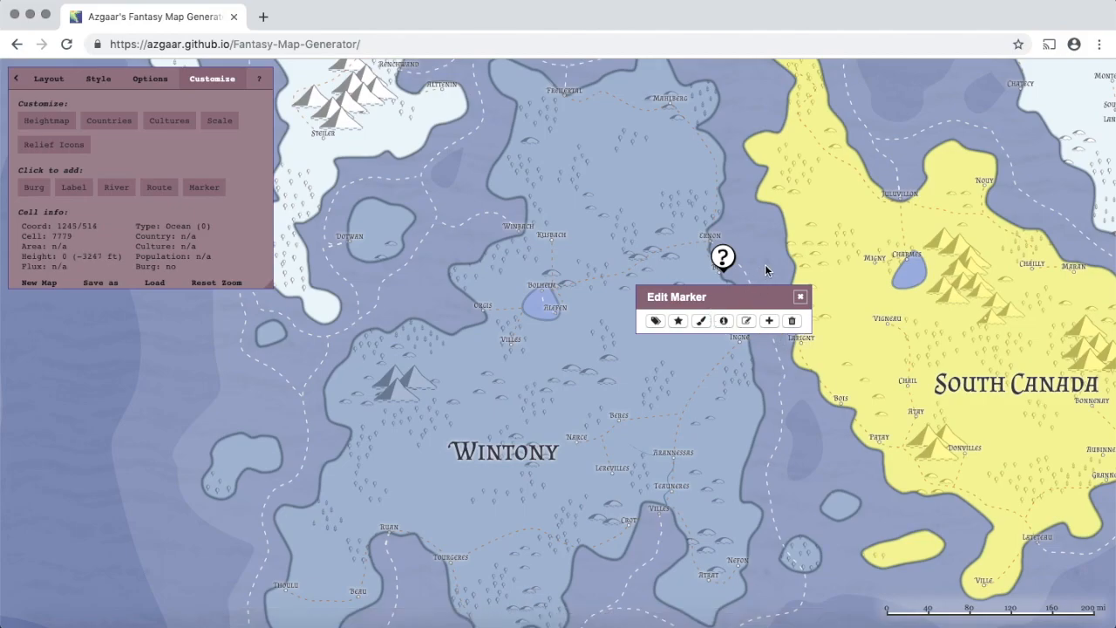
# - Swap the Bois marker's question-mark icon for the anchor icon
pyautogui.click(678, 321)
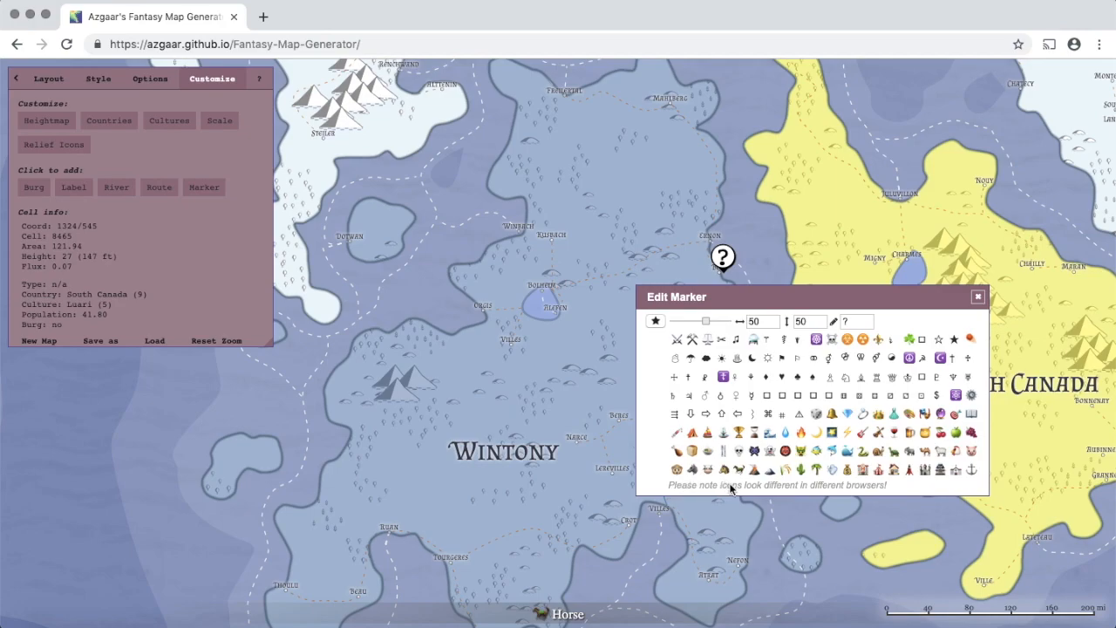
pyautogui.click(972, 470)
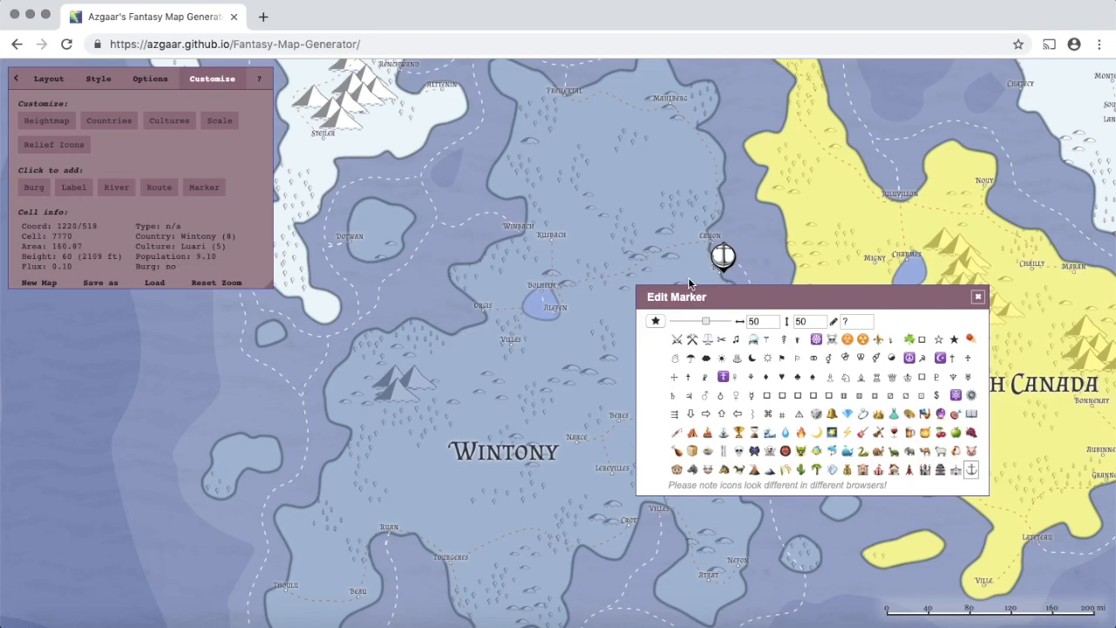
pyautogui.click(655, 321)
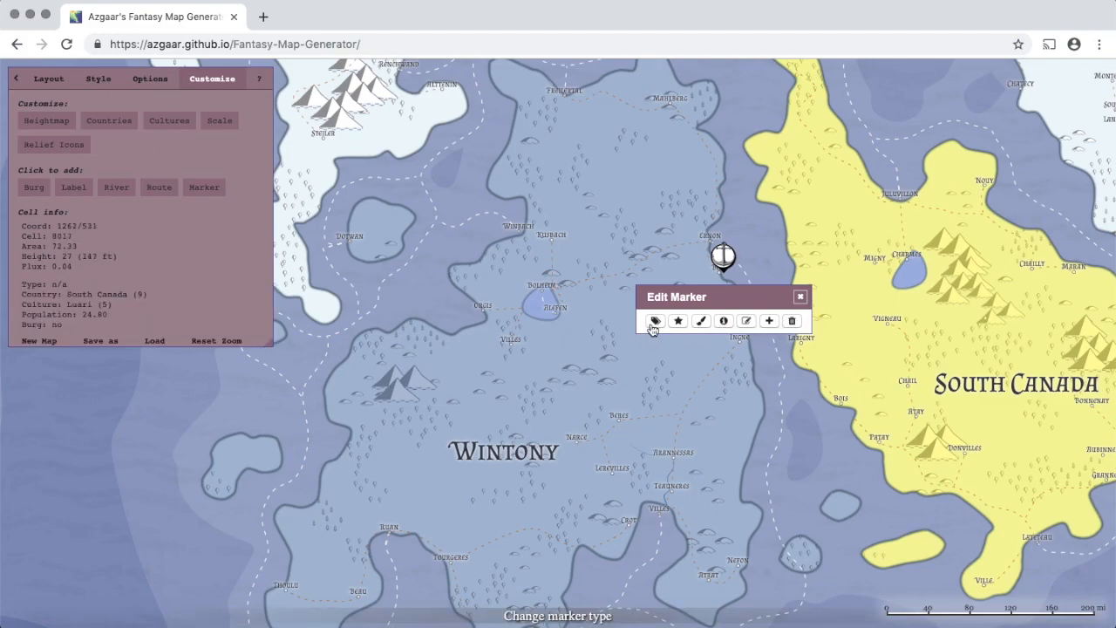
# - Try a new base colour and resize the anchor marker from very large down to tiny
pyautogui.click(700, 322)
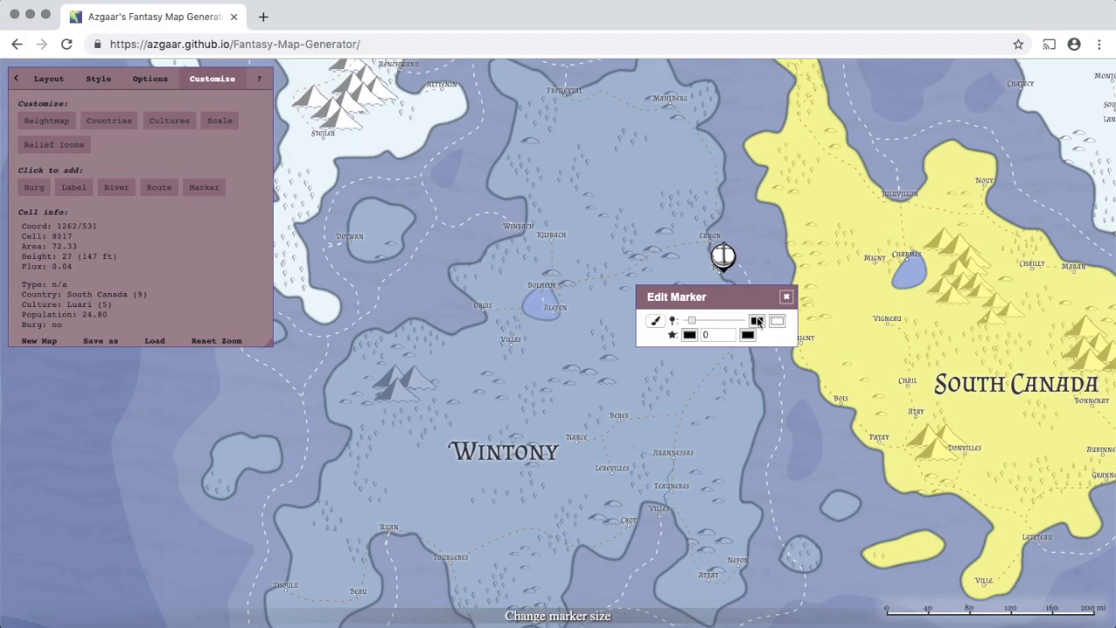
pyautogui.click(757, 320)
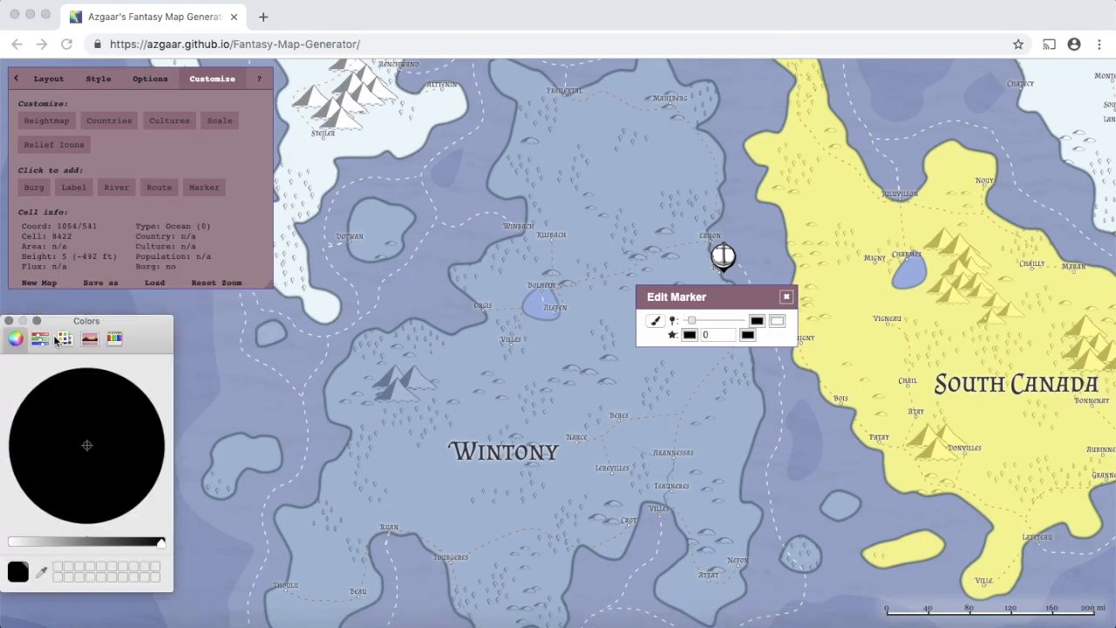
pyautogui.click(8, 321)
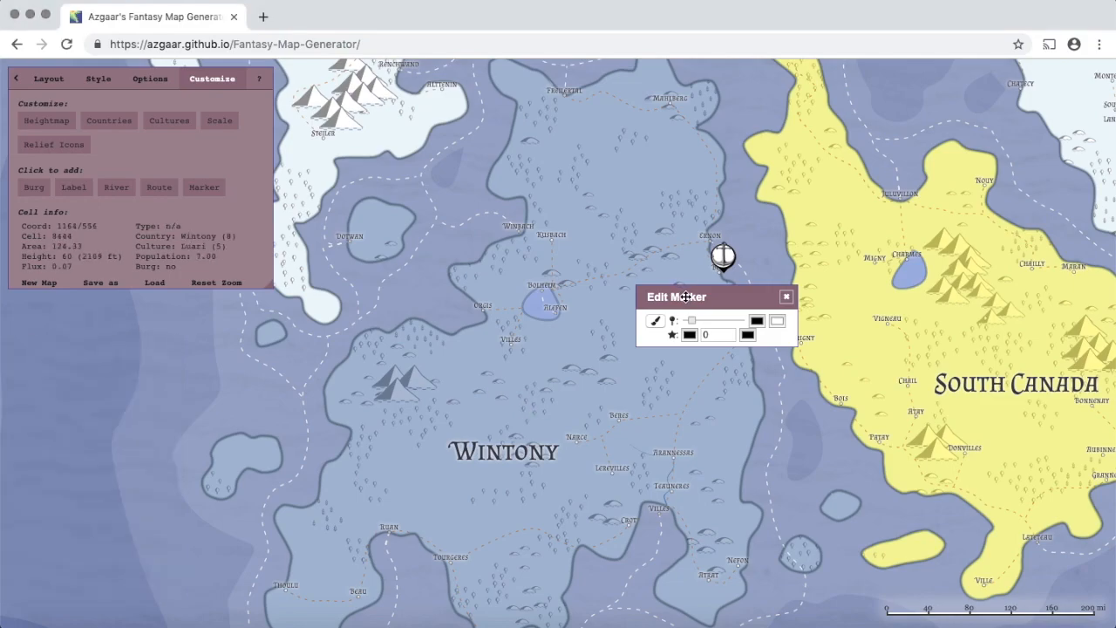
pyautogui.moveTo(694, 325); pyautogui.dragTo(766, 330)
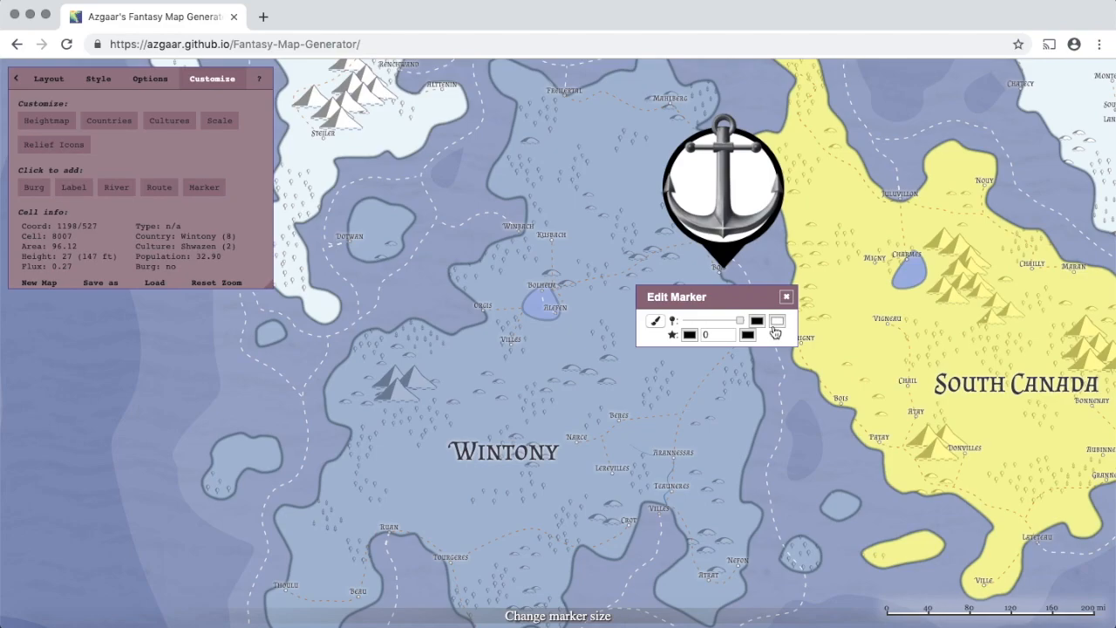
pyautogui.moveTo(740, 321)
pyautogui.mouseDown()
pyautogui.moveTo(669, 313)
pyautogui.moveTo(499, 326)
pyautogui.mouseUp()
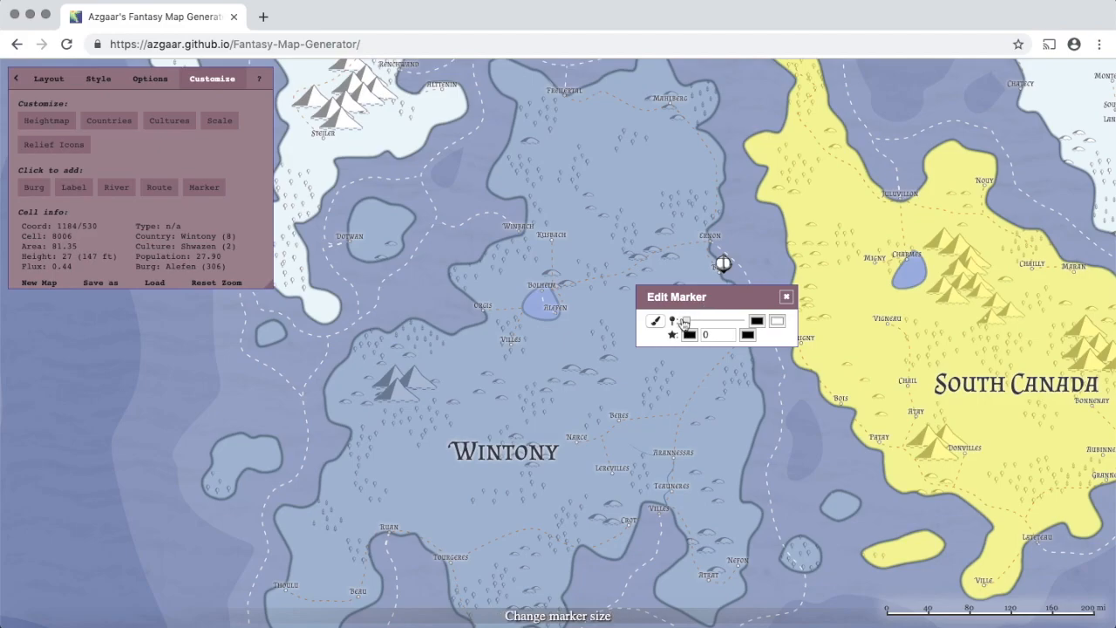
pyautogui.click(654, 322)
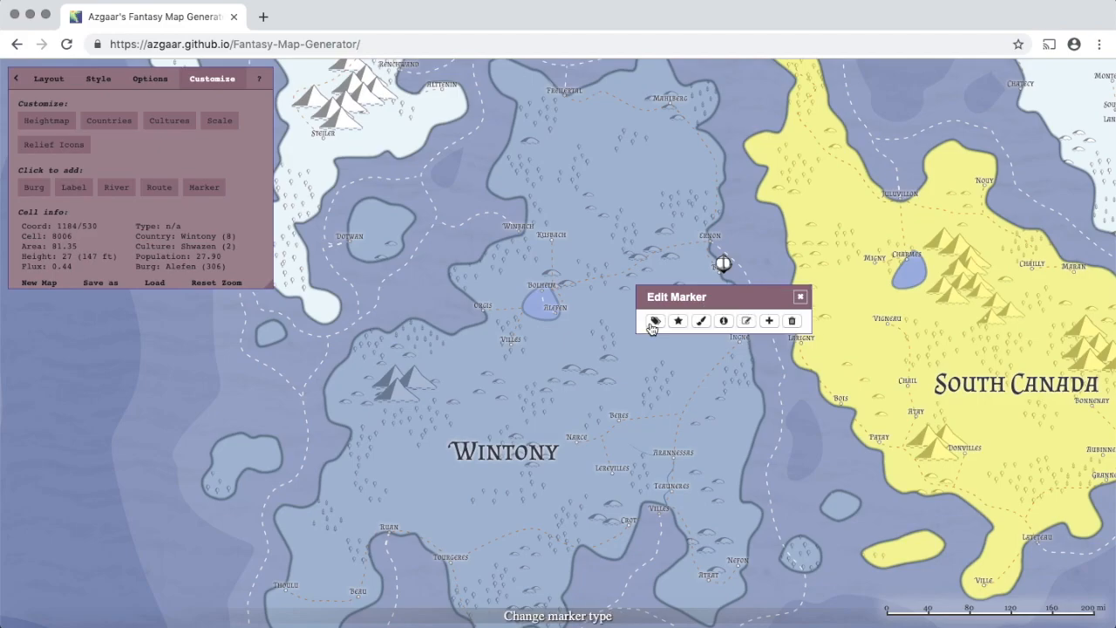
# - Toggle the marker bubble off, on, and off again so only the anchor shows
pyautogui.click(723, 322)
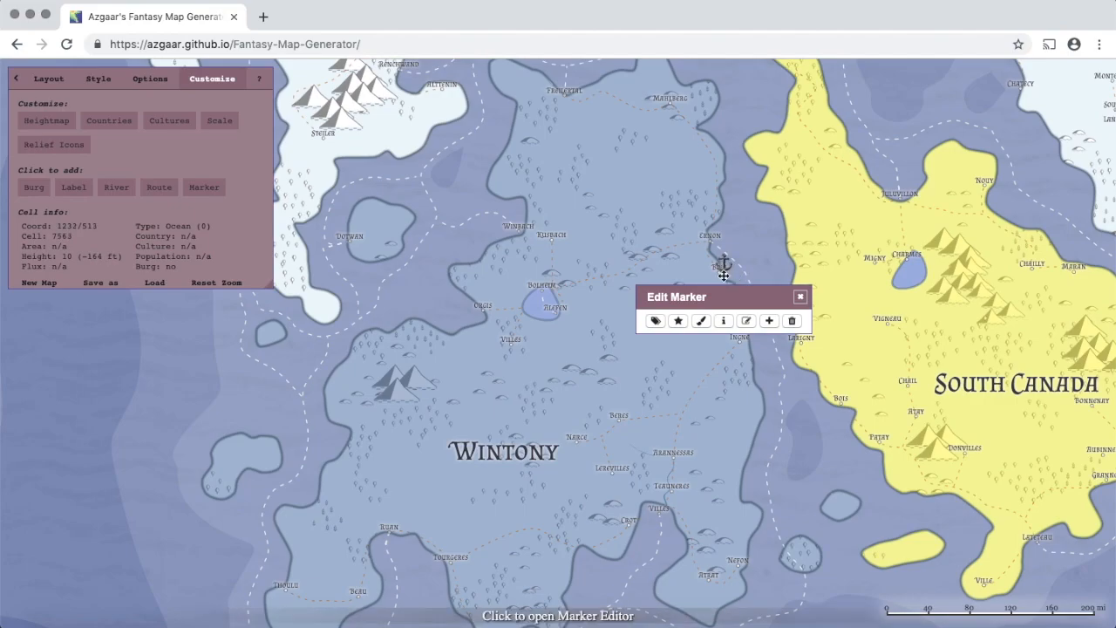
pyautogui.click(726, 322)
pyautogui.click(725, 322)
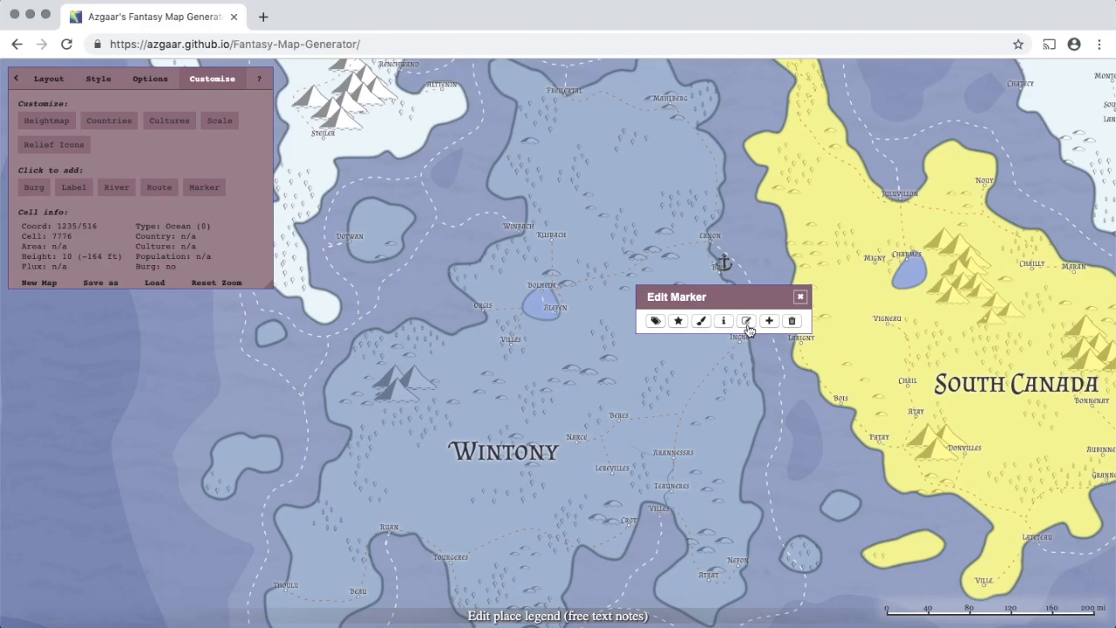
# - Write the legend note 'ergeffrtegrwntegrw' for the anchor marker and close the Legends Editor
pyautogui.click(746, 323)
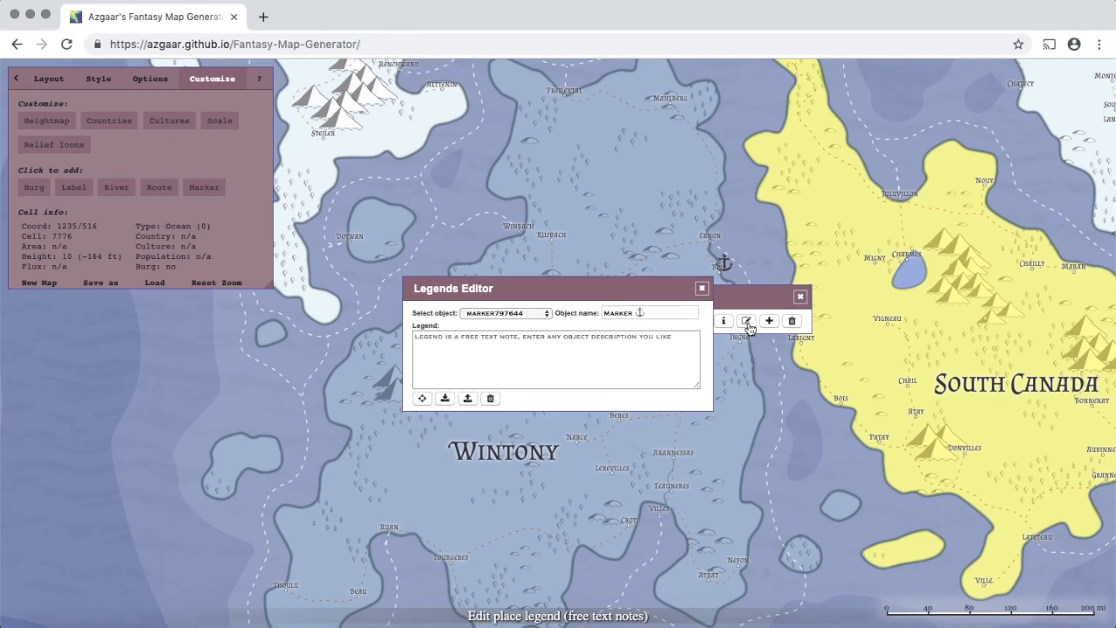
pyautogui.click(671, 345)
pyautogui.write('ergeffrtegrwntegrw')
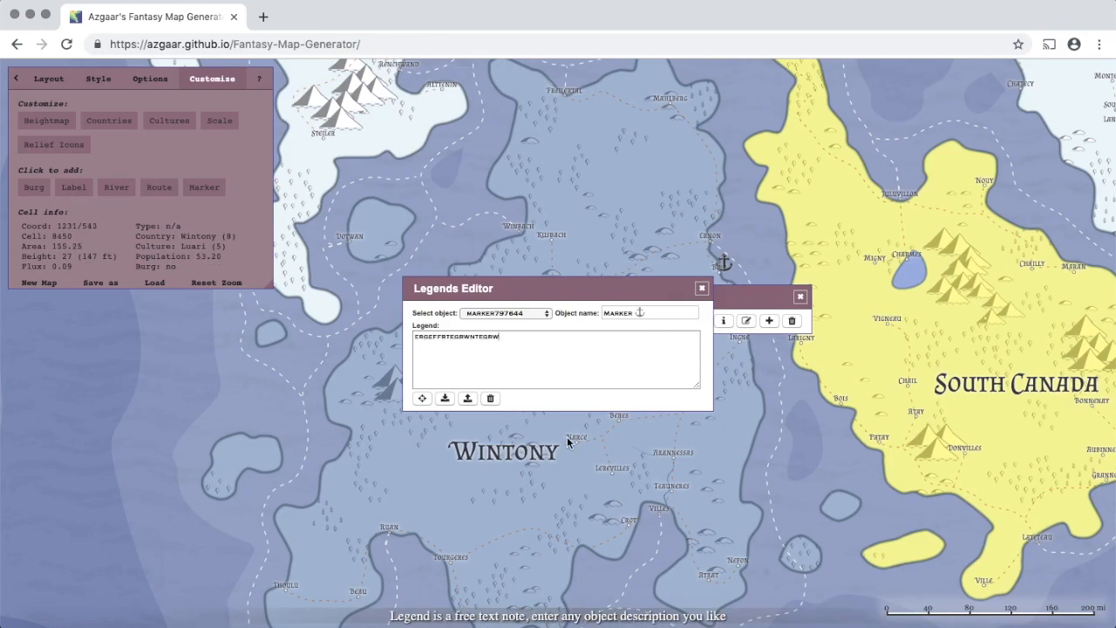
pyautogui.click(702, 290)
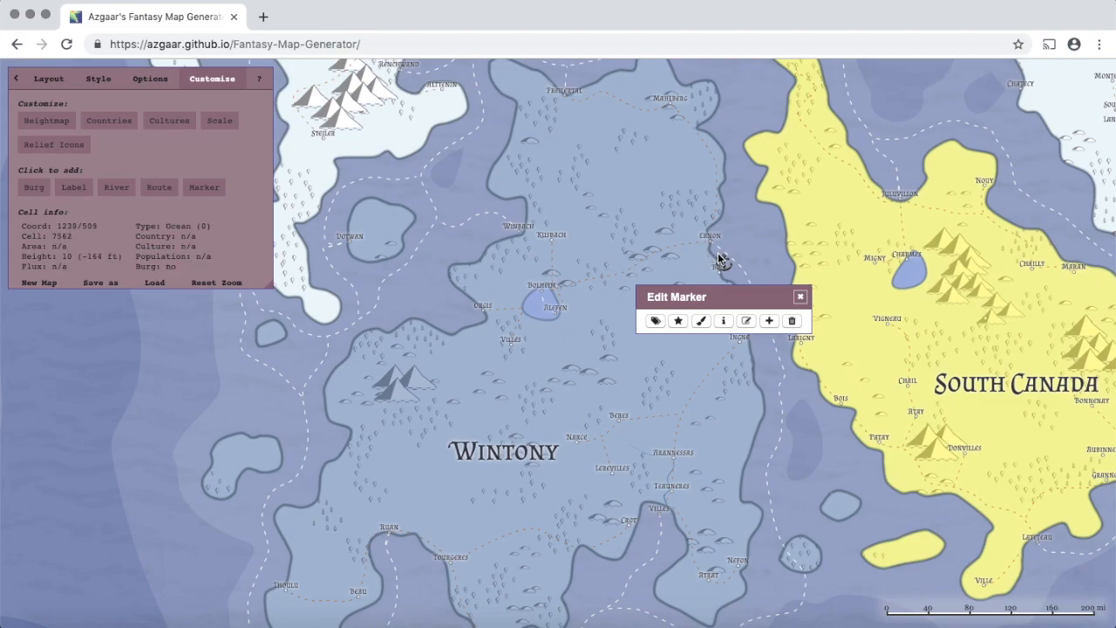
# - Place two more anchor markers right beside the existing one near Cenon
pyautogui.moveTo(724, 263)
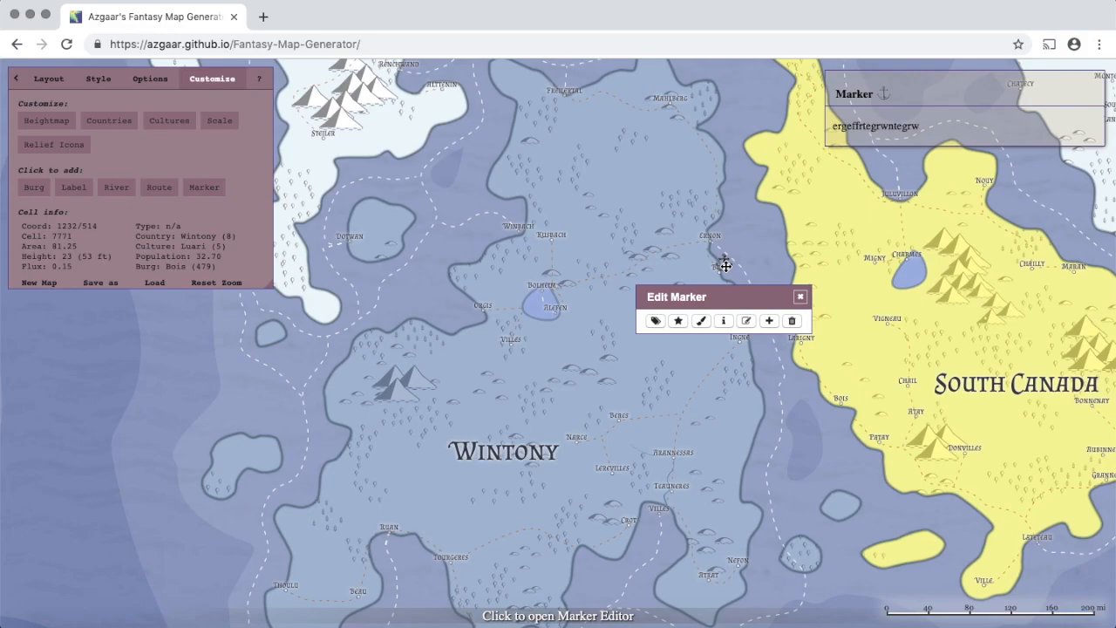
pyautogui.click(770, 322)
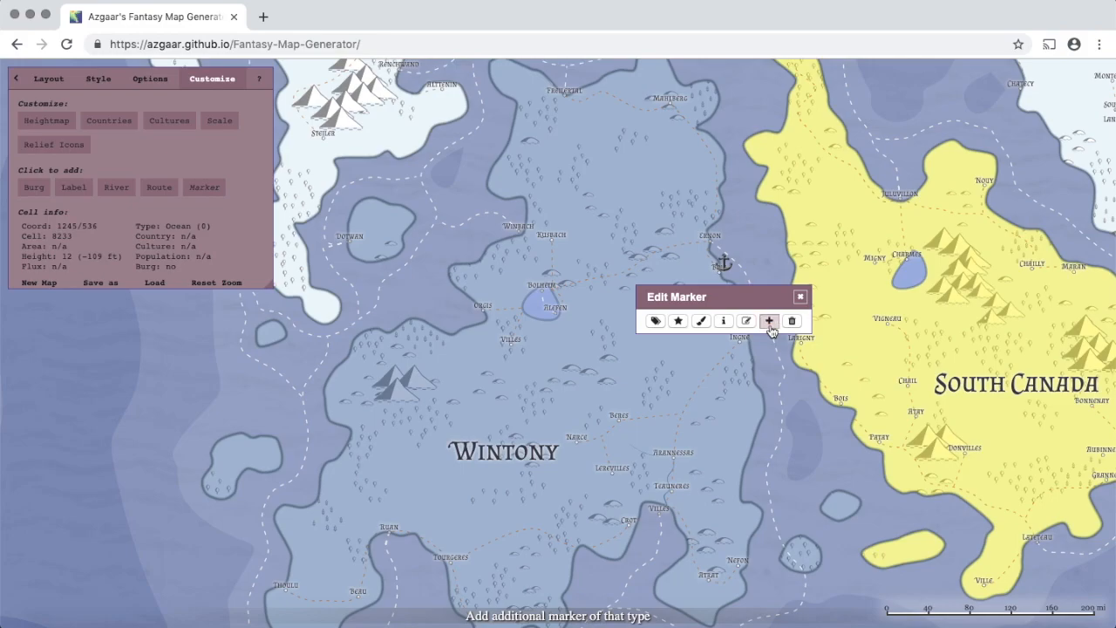
pyautogui.click(731, 273)
pyautogui.click(769, 321)
pyautogui.click(730, 275)
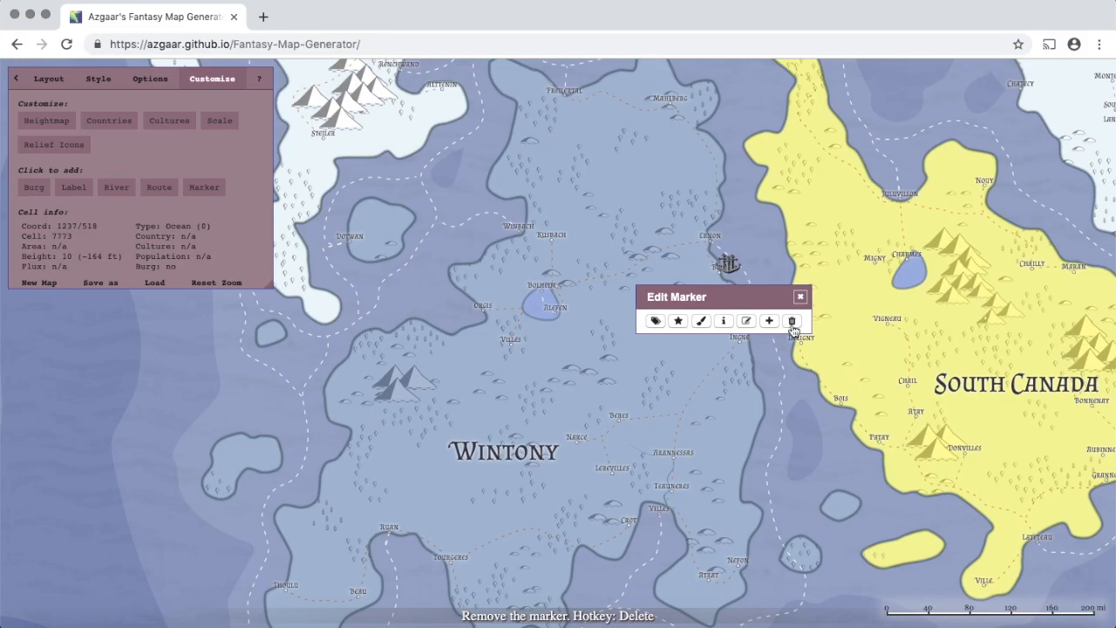
# - Delete two of the anchor markers near Cenon, confirming Remove each time
pyautogui.click(793, 320)
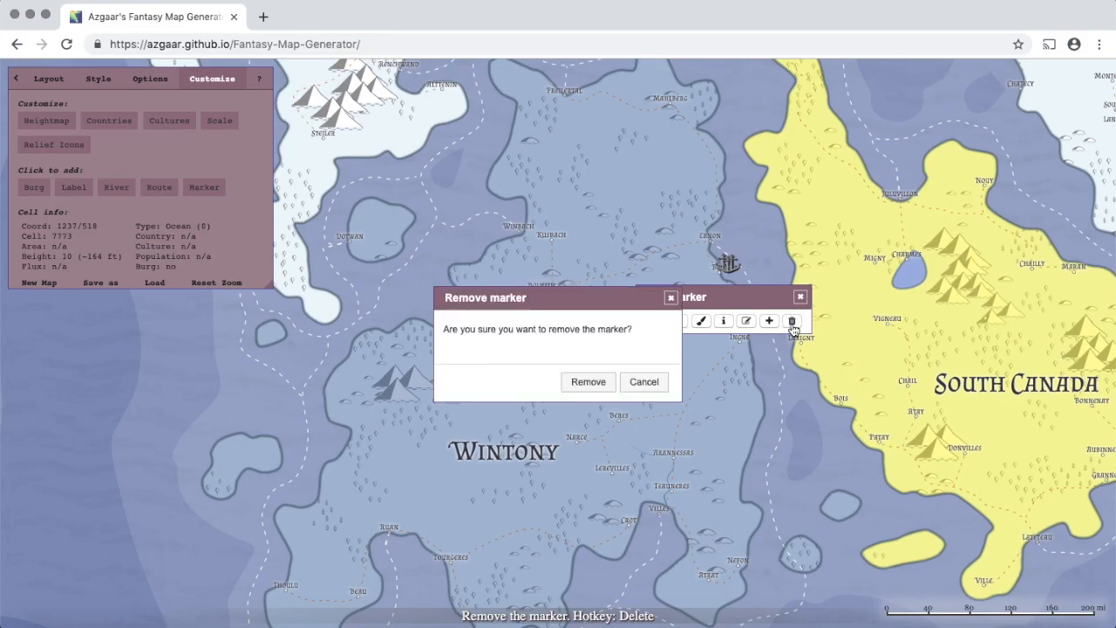
pyautogui.click(588, 382)
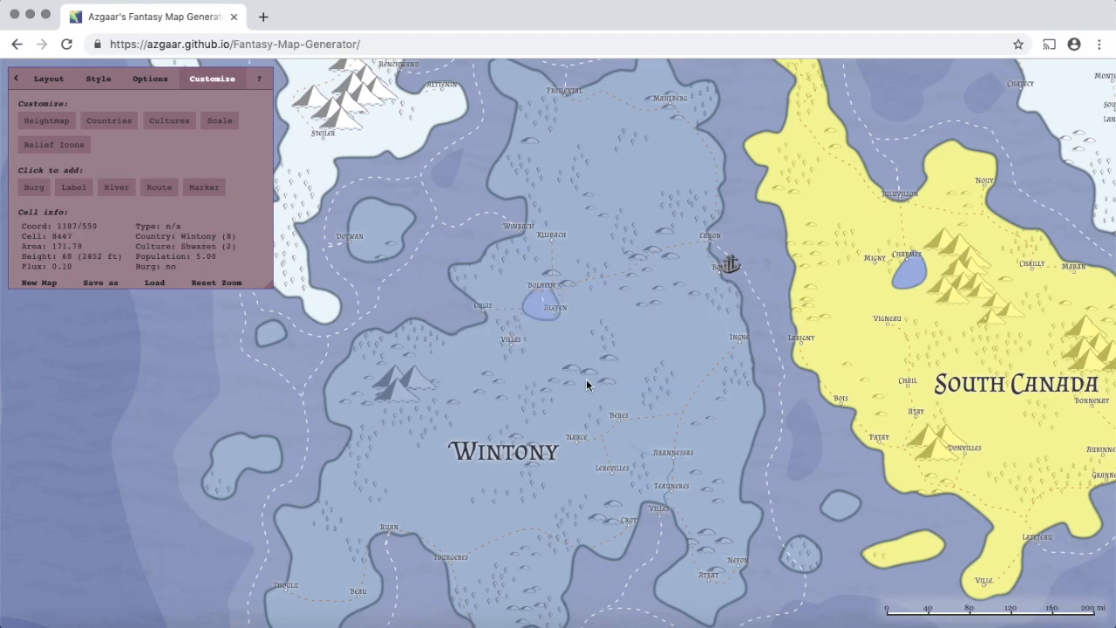
pyautogui.click(729, 263)
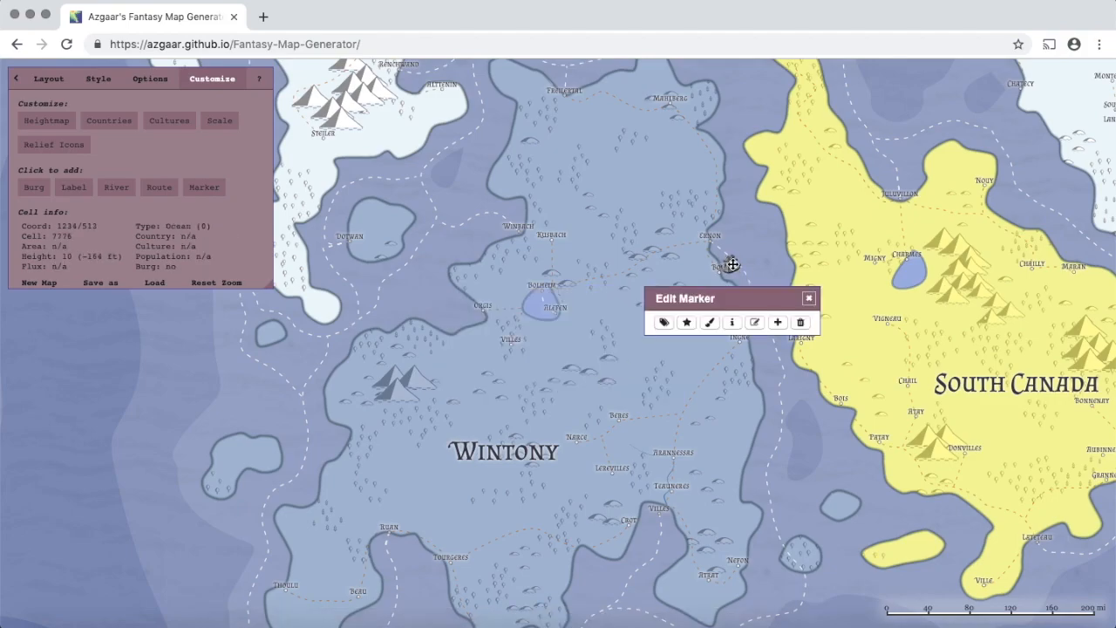
pyautogui.click(801, 323)
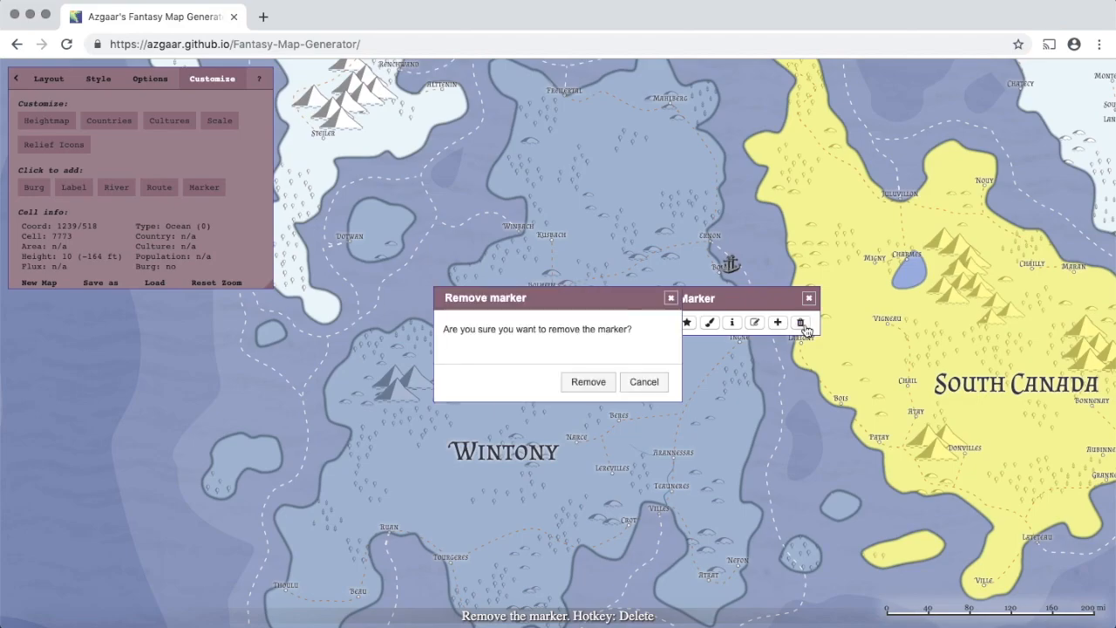
pyautogui.click(599, 381)
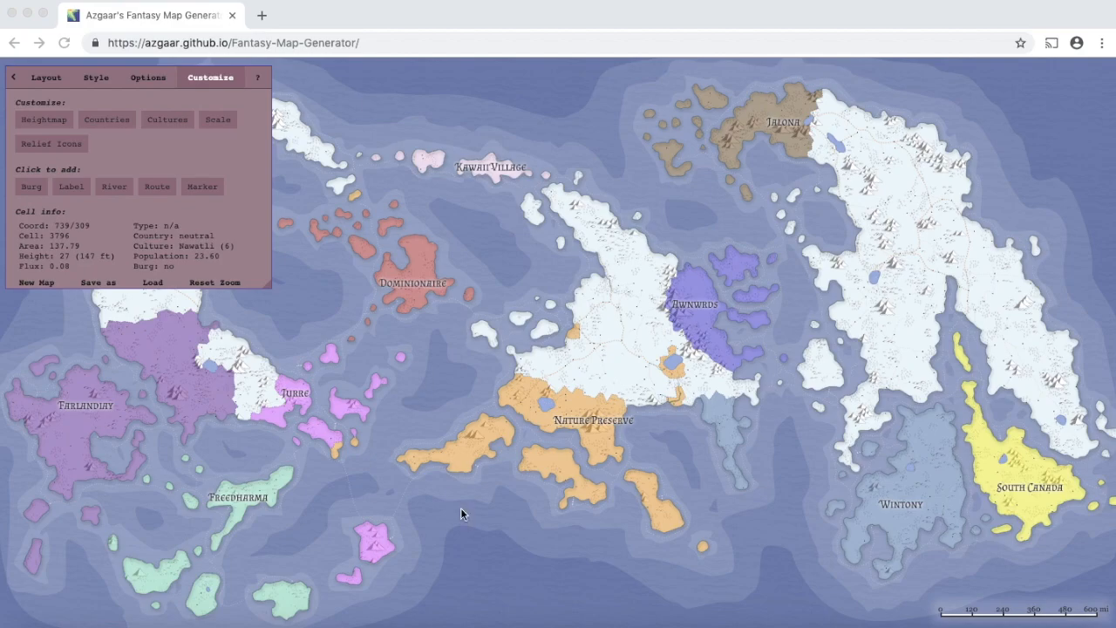
# - Zoom in on the snowy eastern land around Cano, Zhongbai, Eschbron and Heim
pyautogui.click(904, 201)
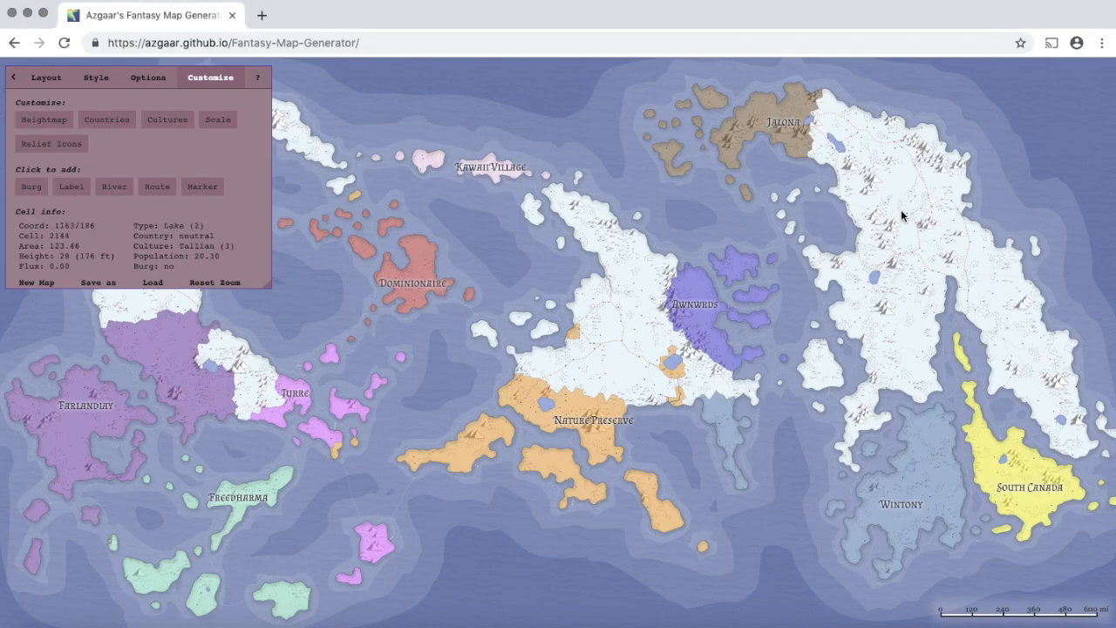
pyautogui.scroll(5, 903, 216)
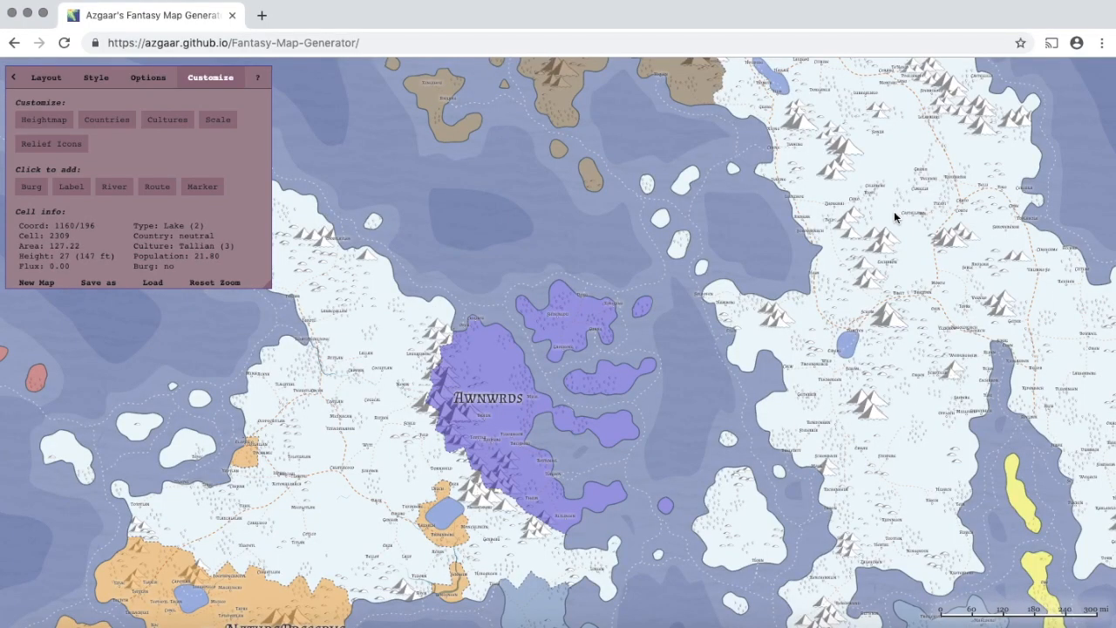
pyautogui.scroll(5, 893, 215)
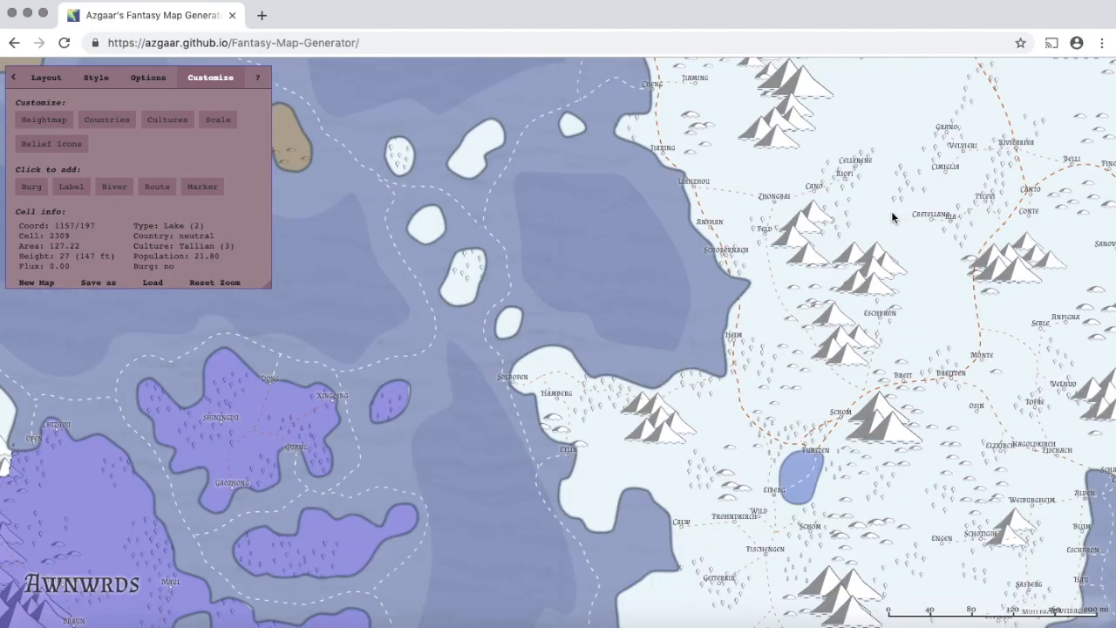
pyautogui.scroll(5, 891, 216)
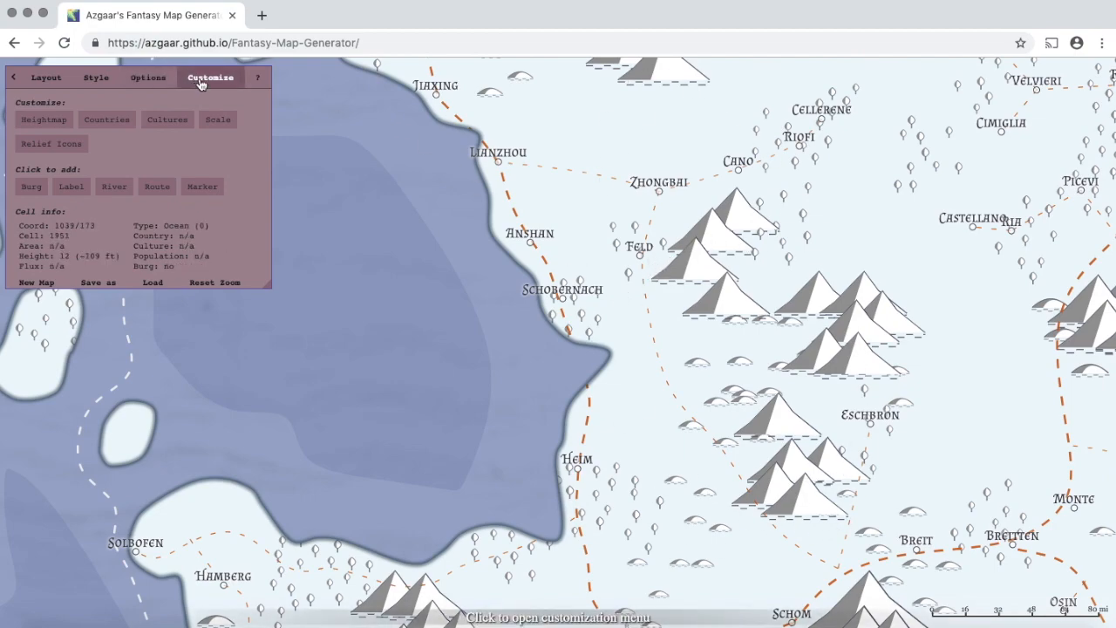
# - Open the relief icons editor, move it off the mountains, and set the eraser to any icon type
pyautogui.click(71, 146)
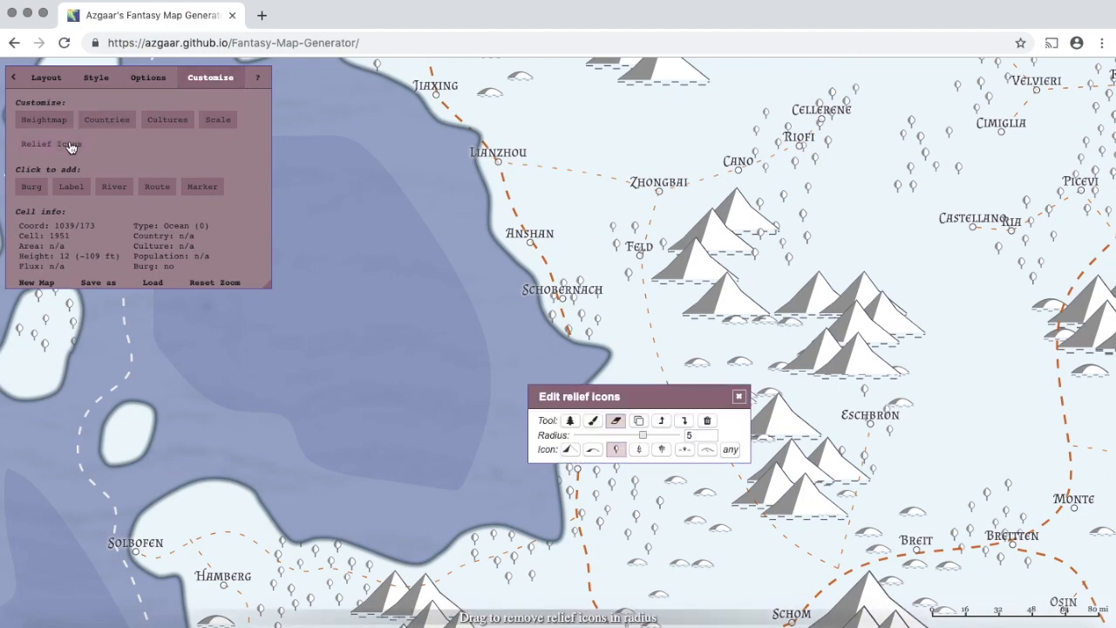
pyautogui.moveTo(635, 398); pyautogui.dragTo(502, 236)
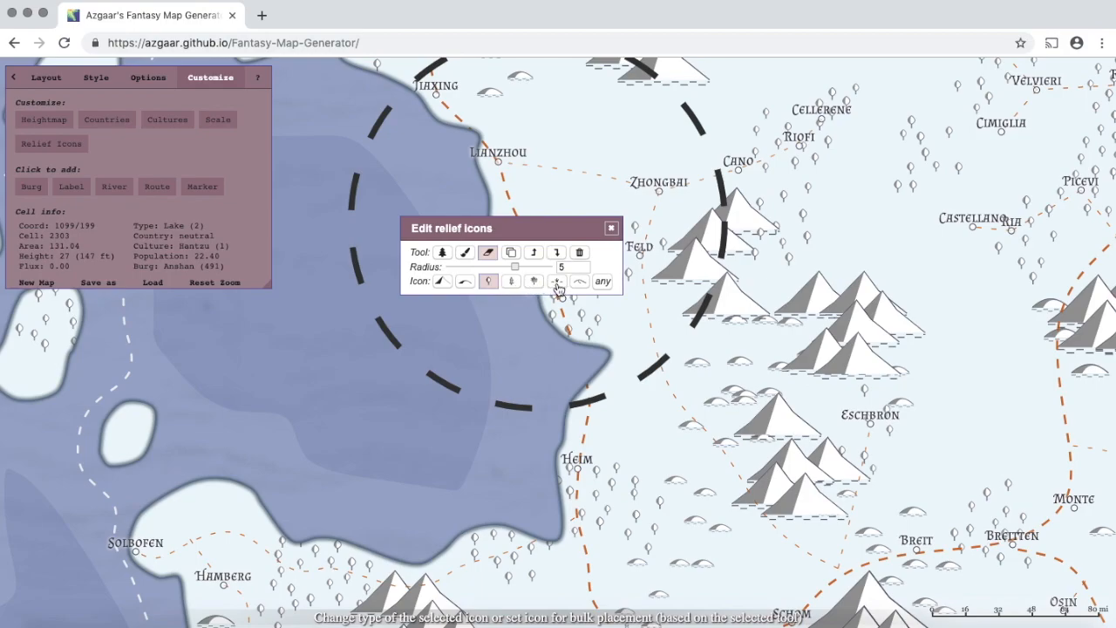
pyautogui.click(603, 282)
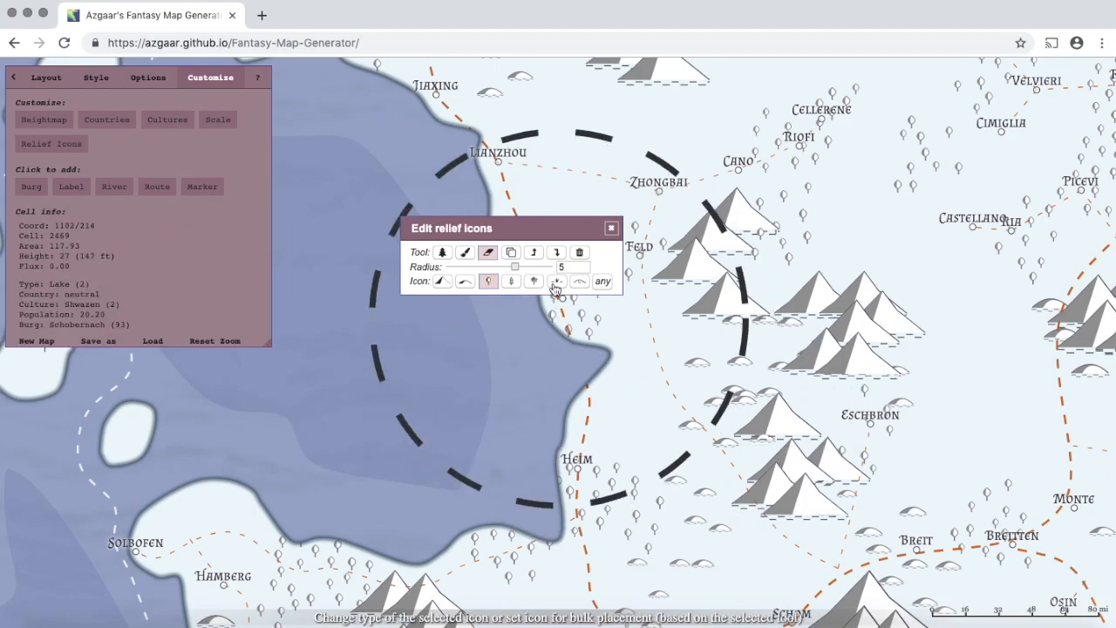
# - Drag the top mountain near Cano onto the small western island and shift a nearby hill down-left
pyautogui.click(444, 253)
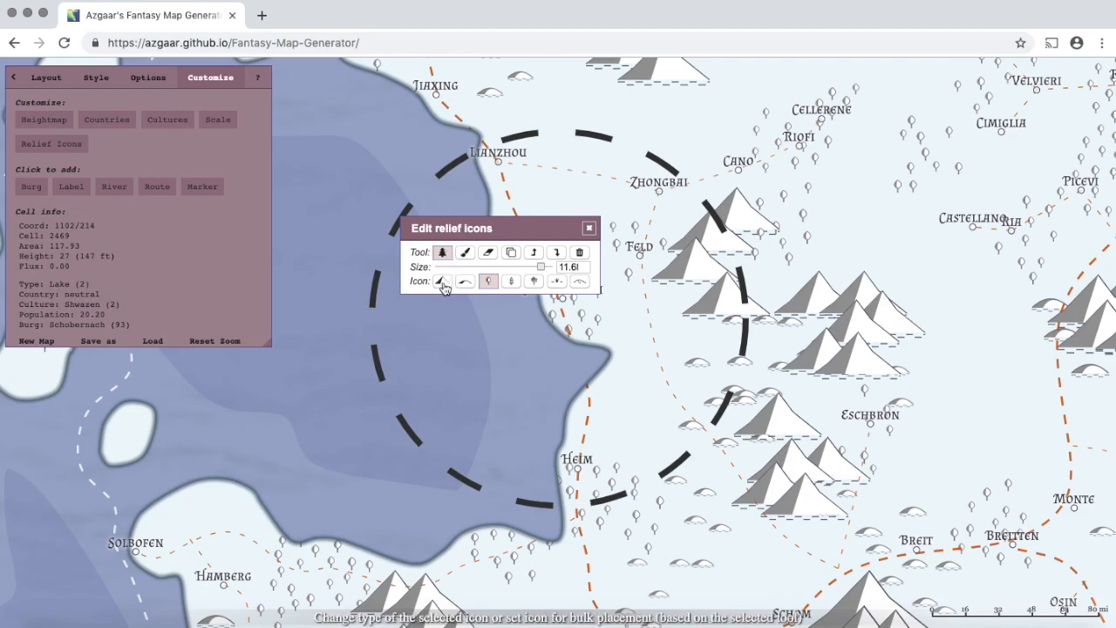
pyautogui.click(442, 282)
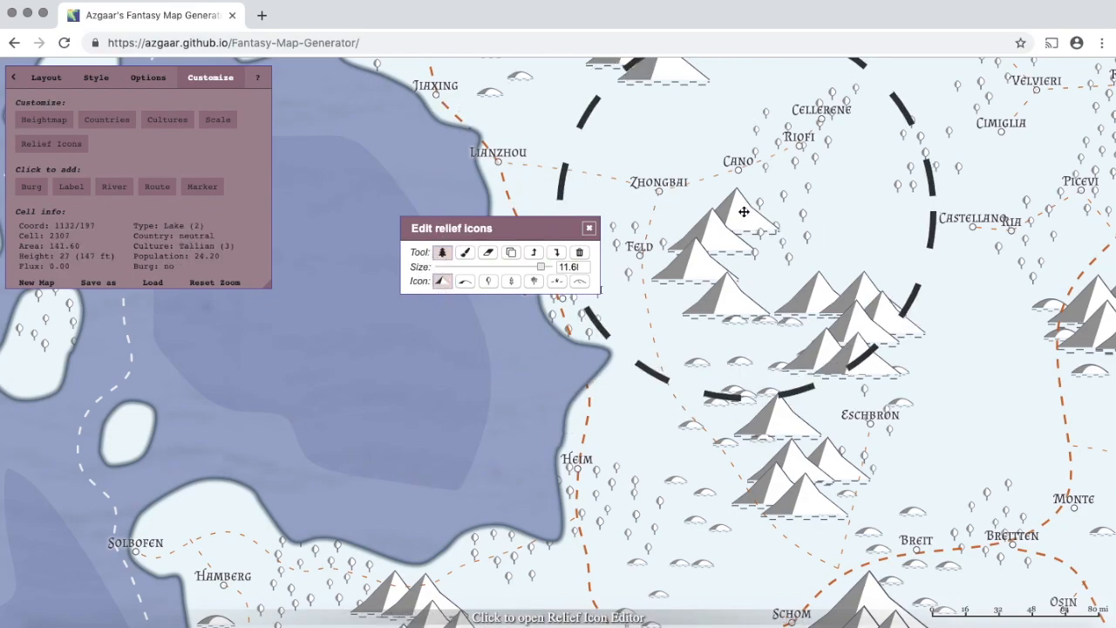
pyautogui.moveTo(749, 212)
pyautogui.mouseDown()
pyautogui.moveTo(667, 128)
pyautogui.moveTo(450, 226)
pyautogui.moveTo(402, 300)
pyautogui.moveTo(492, 289)
pyautogui.moveTo(569, 312)
pyautogui.moveTo(641, 389)
pyautogui.moveTo(481, 361)
pyautogui.moveTo(602, 427)
pyautogui.moveTo(367, 442)
pyautogui.moveTo(137, 406)
pyautogui.moveTo(137, 429)
pyautogui.mouseUp()
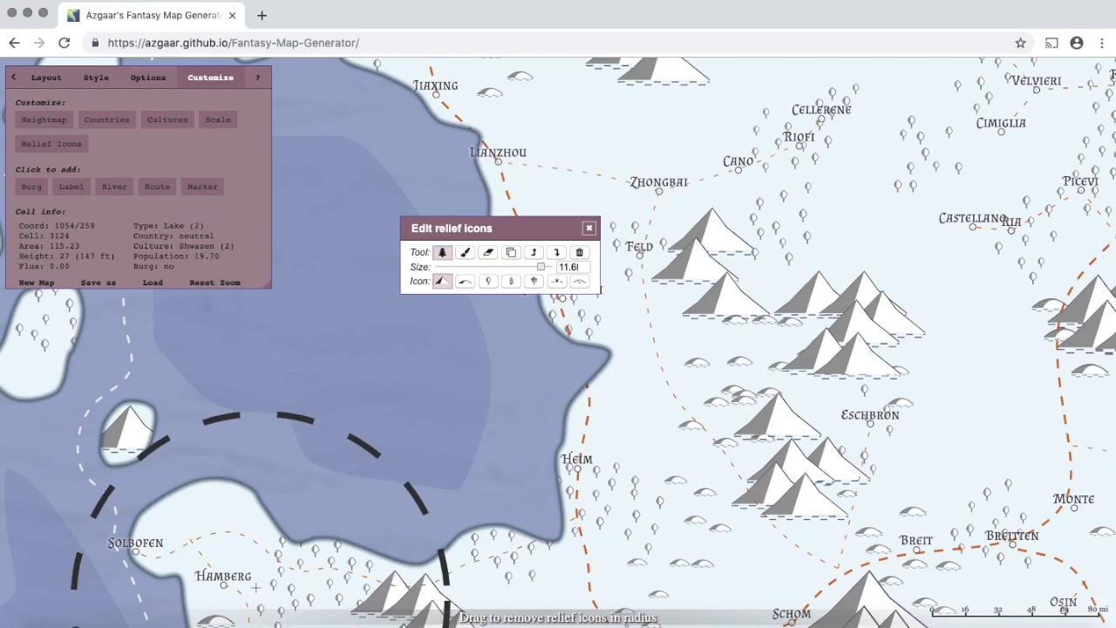
pyautogui.click(464, 284)
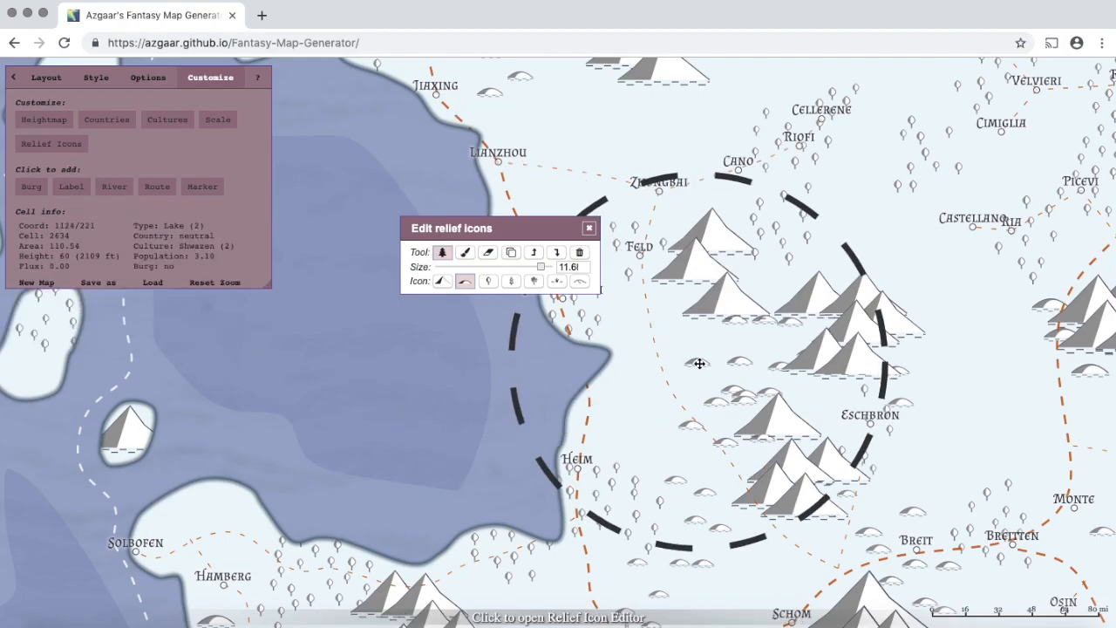
pyautogui.moveTo(698, 362); pyautogui.dragTo(601, 390)
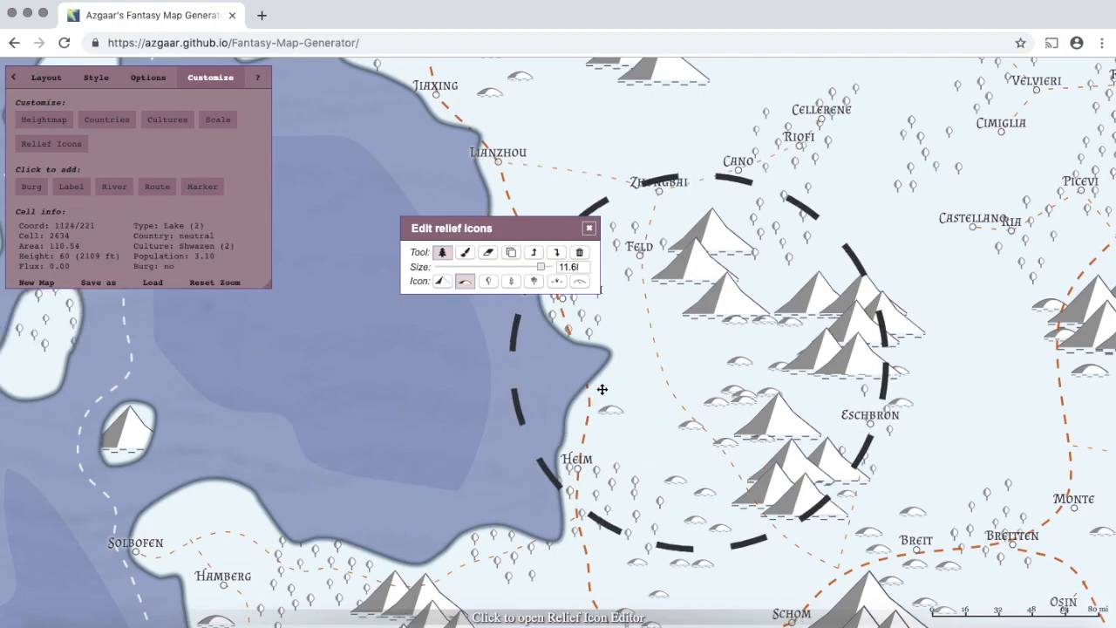
pyautogui.click(488, 286)
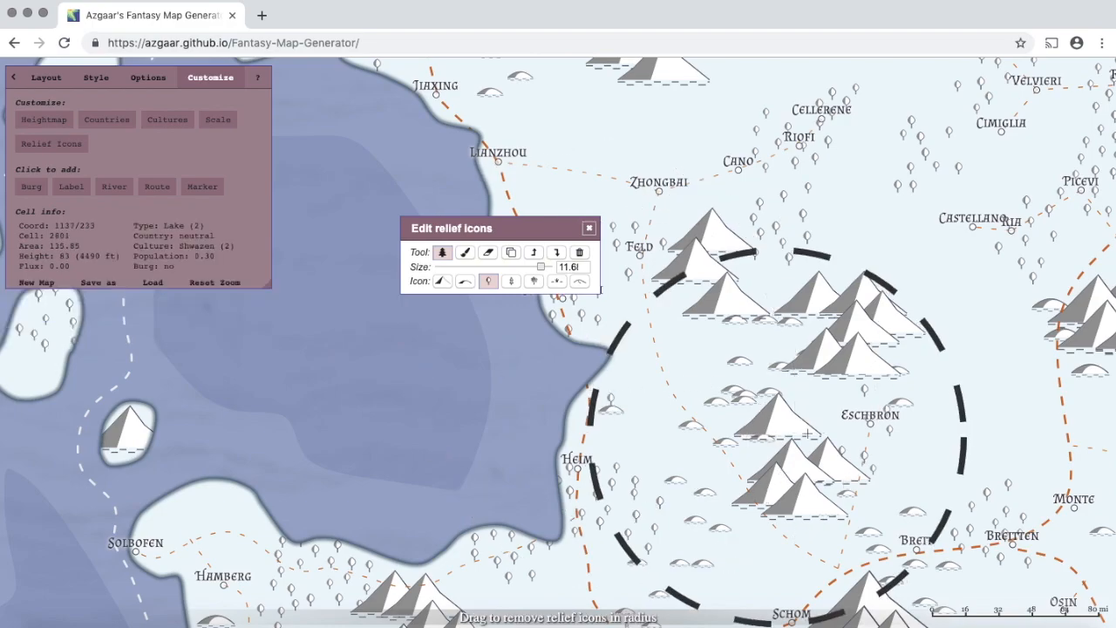
# - Choose bulk placement with the first mountain type at size 9.88, radius 2 and spacing 20
pyautogui.click(465, 255)
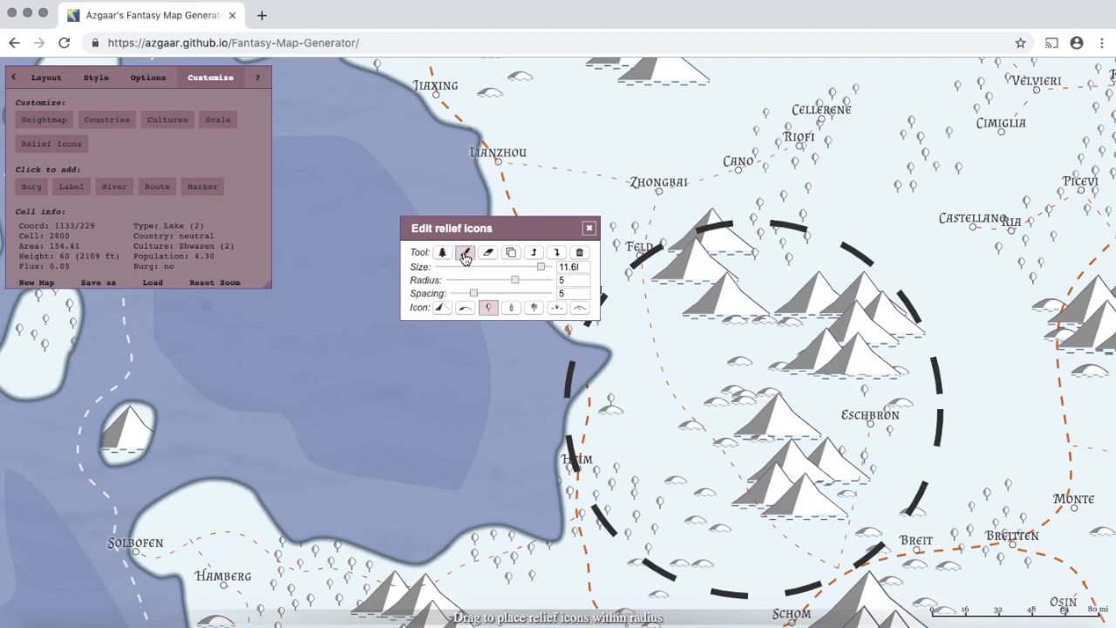
pyautogui.click(443, 308)
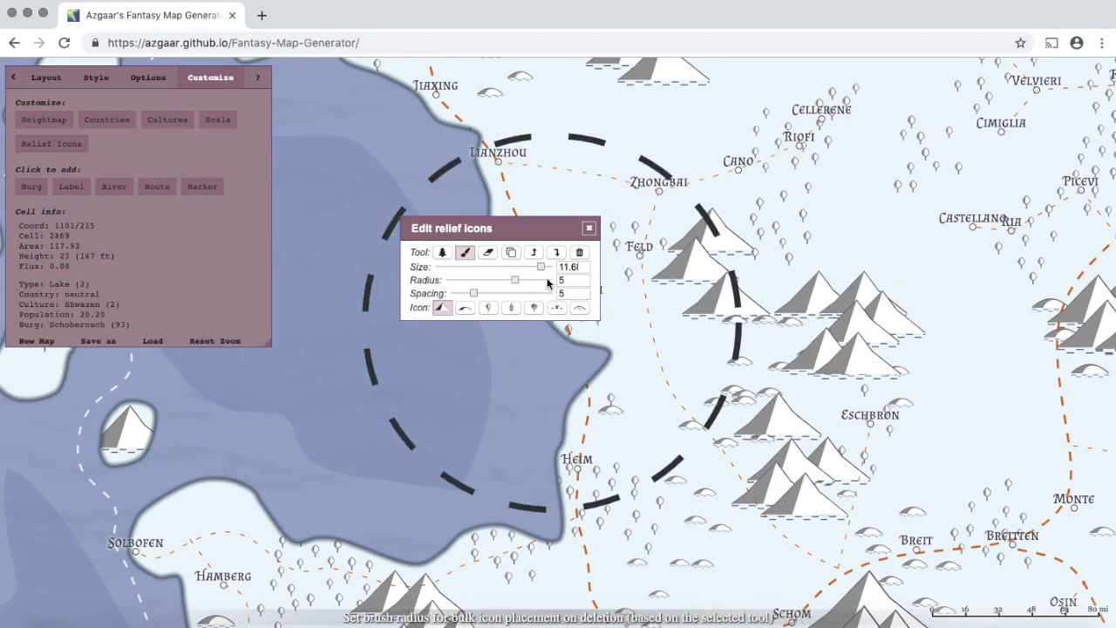
pyautogui.moveTo(541, 272)
pyautogui.mouseDown()
pyautogui.moveTo(382, 251)
pyautogui.moveTo(524, 250)
pyautogui.moveTo(502, 285)
pyautogui.moveTo(466, 286)
pyautogui.mouseUp()
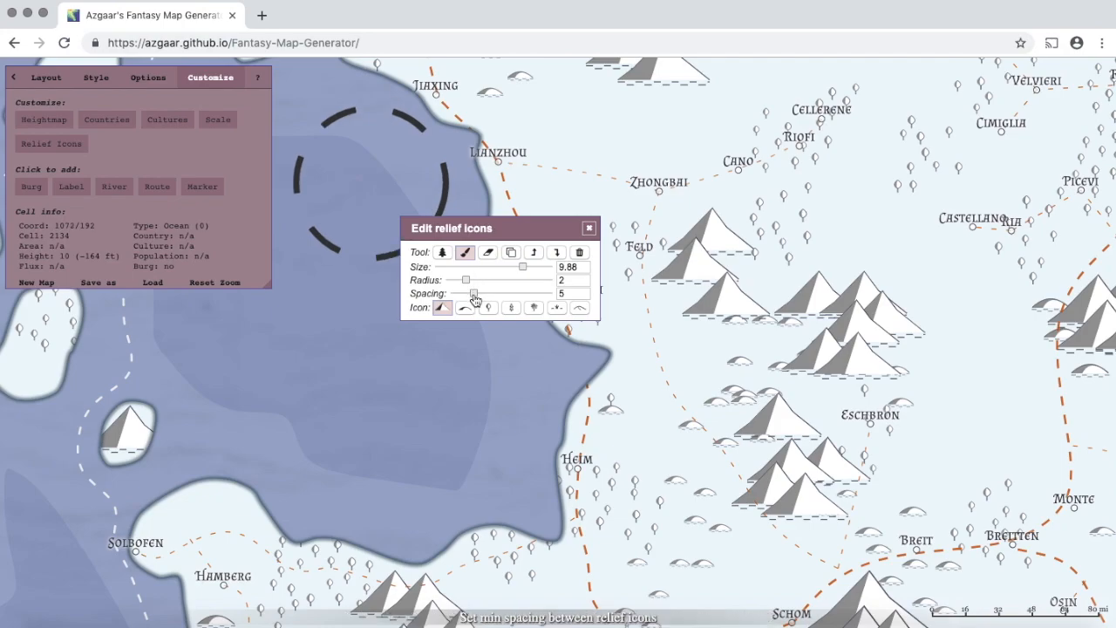
pyautogui.moveTo(478, 297); pyautogui.dragTo(615, 285)
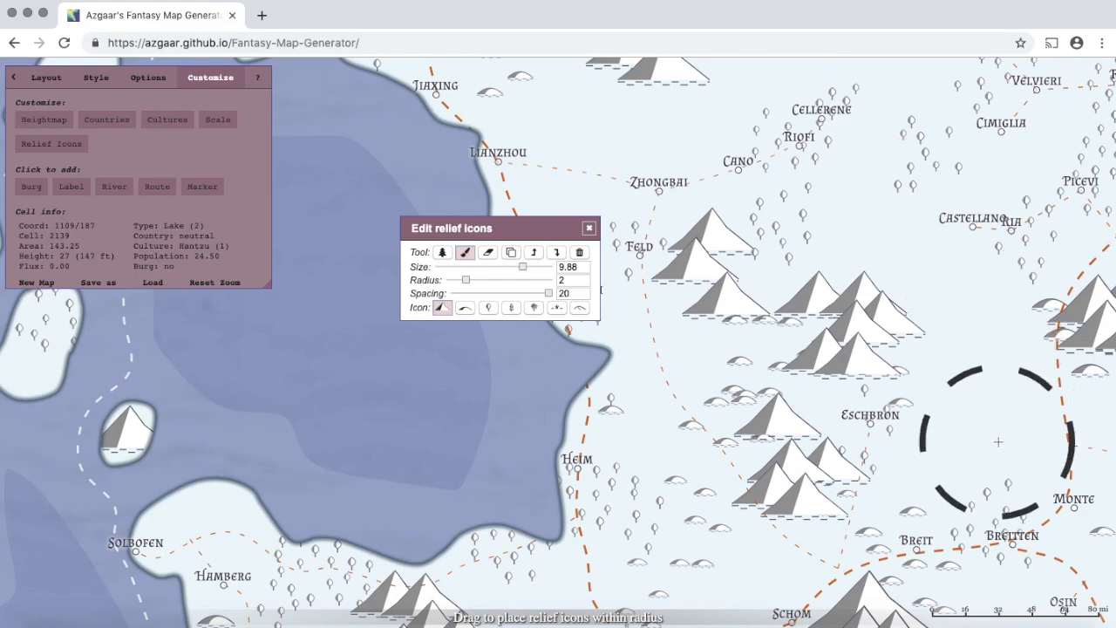
# - Set mountain spacing to 1 and paint mountains east of the lake and from Lianzhou to Cano
pyautogui.moveTo(547, 293); pyautogui.dragTo(327, 258)
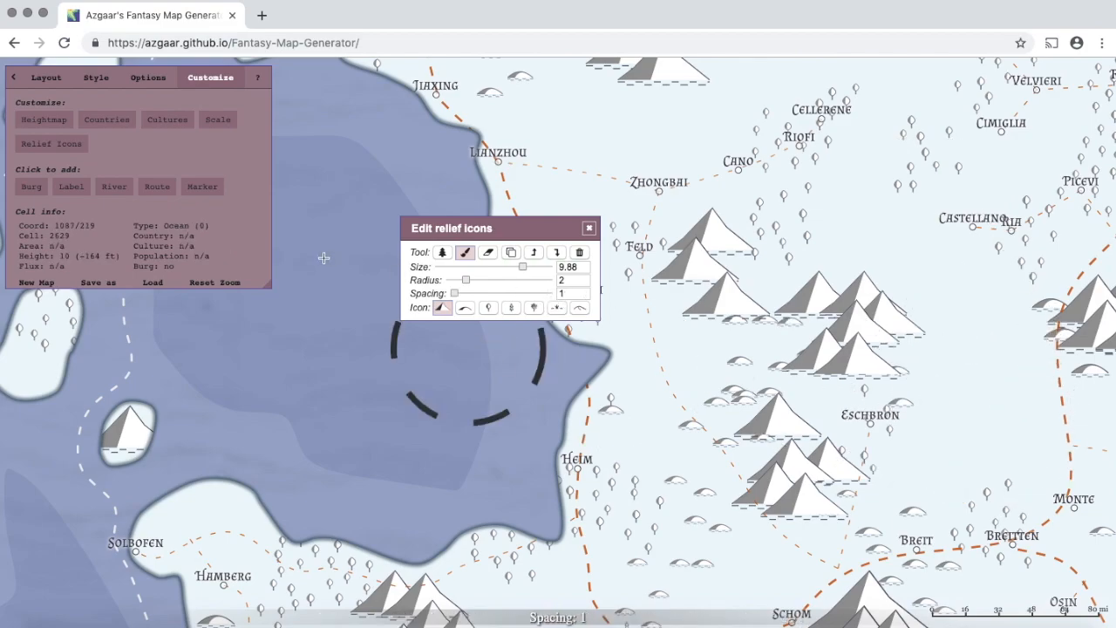
pyautogui.moveTo(1009, 399)
pyautogui.mouseDown()
pyautogui.moveTo(956, 317)
pyautogui.moveTo(898, 261)
pyautogui.moveTo(955, 302)
pyautogui.moveTo(986, 345)
pyautogui.moveTo(879, 199)
pyautogui.moveTo(912, 249)
pyautogui.mouseUp()
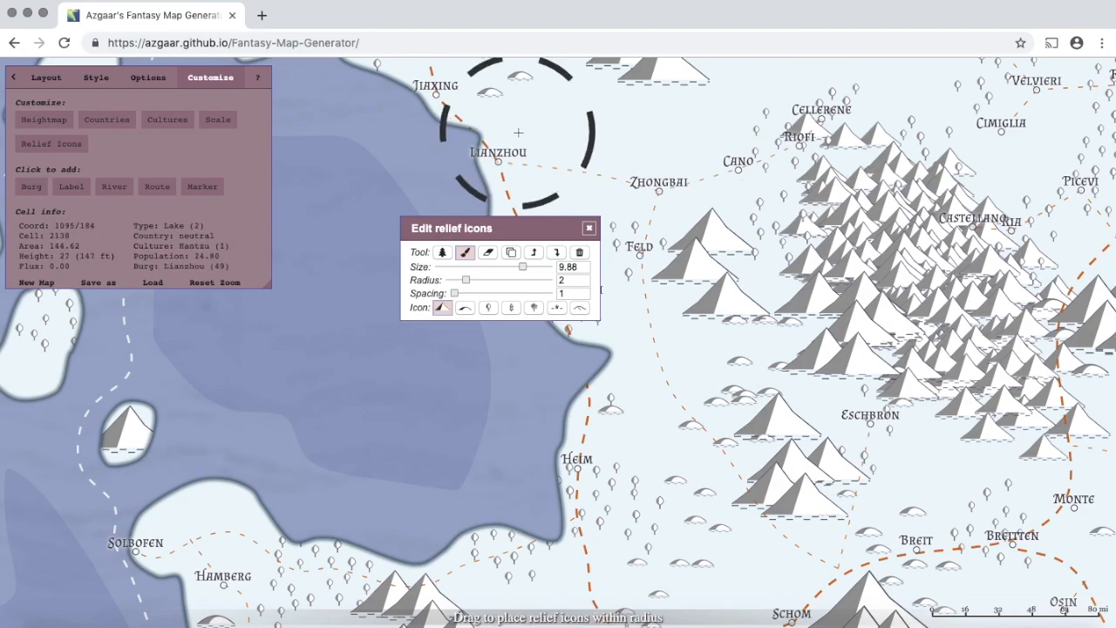
pyautogui.moveTo(521, 133)
pyautogui.mouseDown()
pyautogui.moveTo(785, 131)
pyautogui.moveTo(850, 160)
pyautogui.moveTo(736, 141)
pyautogui.moveTo(578, 144)
pyautogui.moveTo(613, 137)
pyautogui.mouseUp()
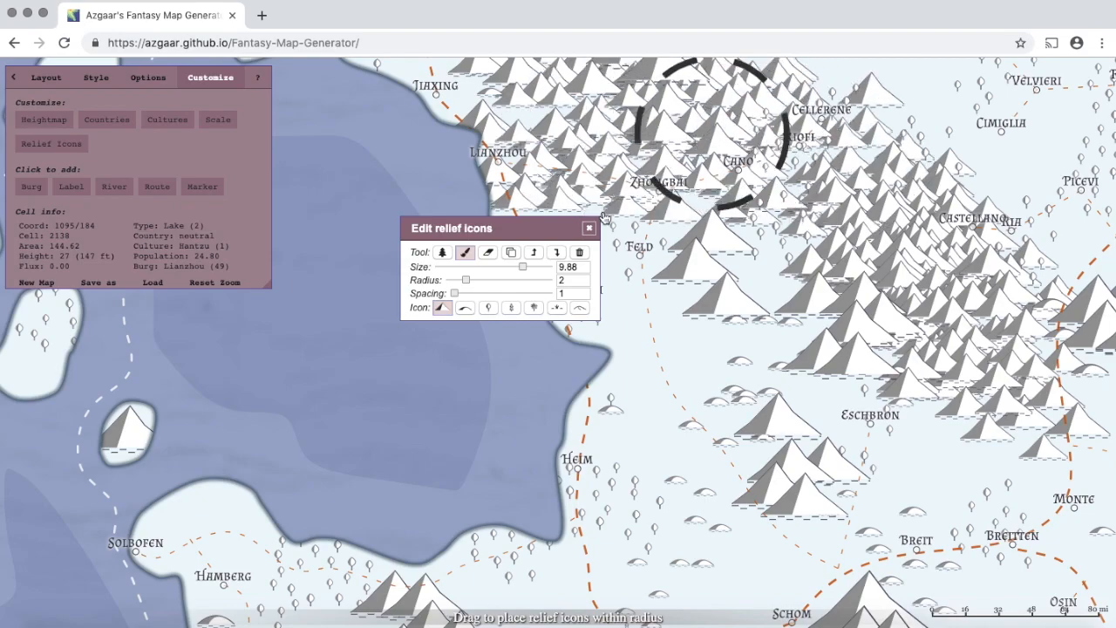
# - Raise mountain size to 12.3 and radius to 7, then paint mountains around Feld and Eschbron
pyautogui.moveTo(523, 271); pyautogui.dragTo(549, 270)
pyautogui.moveTo(684, 443)
pyautogui.mouseDown()
pyautogui.moveTo(685, 456)
pyautogui.moveTo(643, 287)
pyautogui.moveTo(624, 259)
pyautogui.mouseUp()
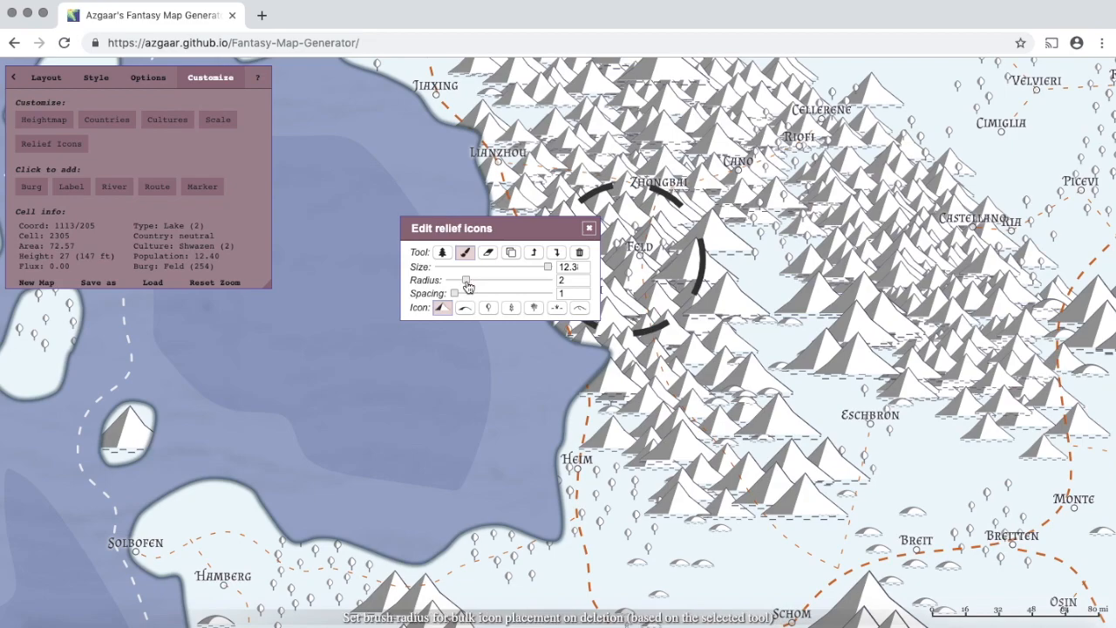
pyautogui.moveTo(468, 286); pyautogui.dragTo(549, 280)
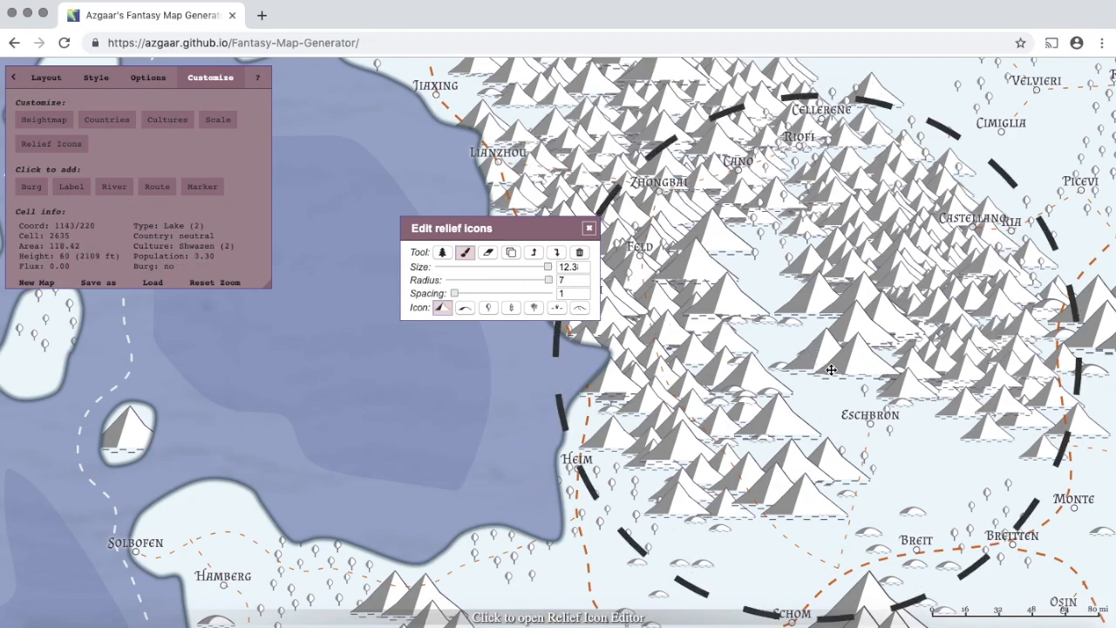
pyautogui.moveTo(830, 370)
pyautogui.mouseDown()
pyautogui.moveTo(778, 295)
pyautogui.moveTo(792, 277)
pyautogui.moveTo(782, 280)
pyautogui.mouseUp()
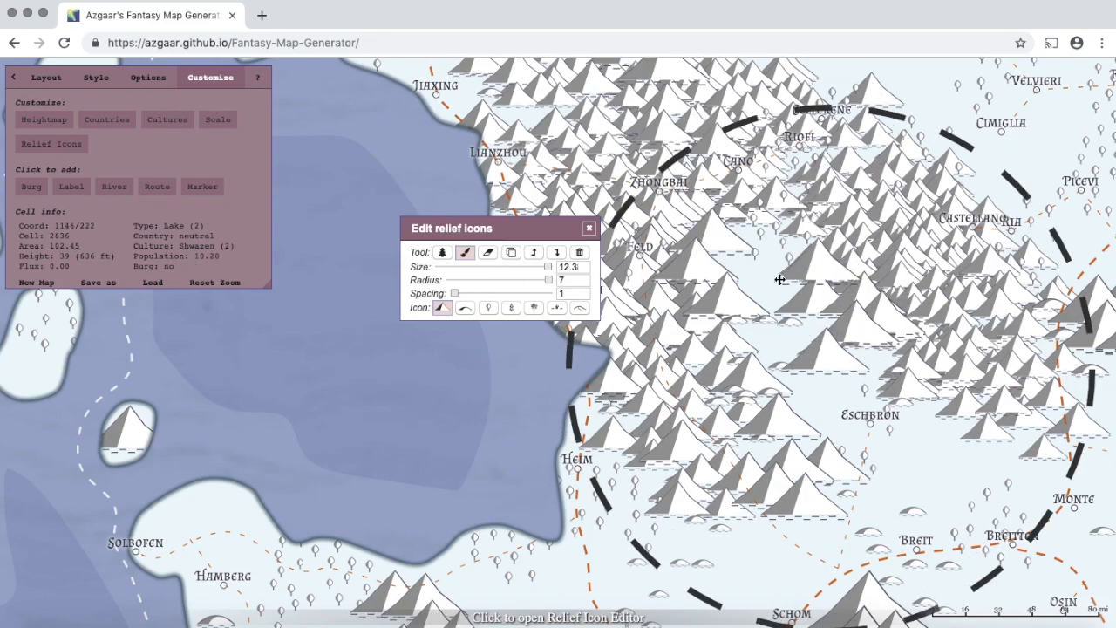
pyautogui.click(838, 370)
# - Fill the gaps near Breit and Schom, then bring the mountain north of Eschbron to front
pyautogui.moveTo(839, 370)
pyautogui.mouseDown()
pyautogui.moveTo(797, 387)
pyautogui.moveTo(765, 356)
pyautogui.moveTo(742, 282)
pyautogui.moveTo(803, 304)
pyautogui.moveTo(776, 288)
pyautogui.moveTo(690, 179)
pyautogui.moveTo(628, 184)
pyautogui.moveTo(679, 189)
pyautogui.moveTo(796, 293)
pyautogui.moveTo(803, 312)
pyautogui.moveTo(717, 389)
pyautogui.mouseUp()
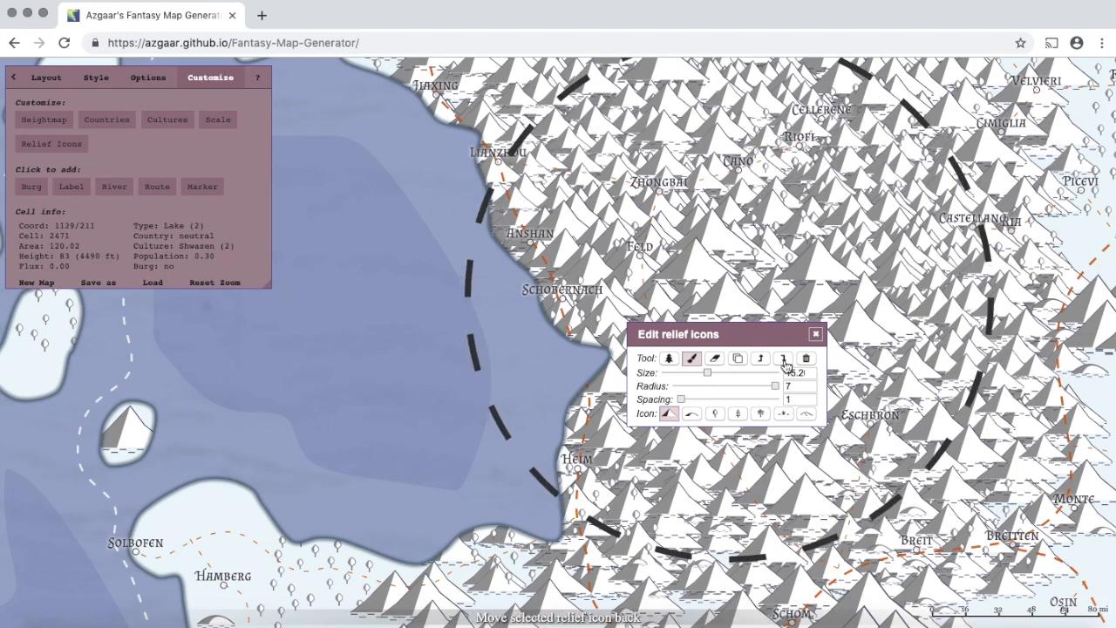
pyautogui.click(694, 272)
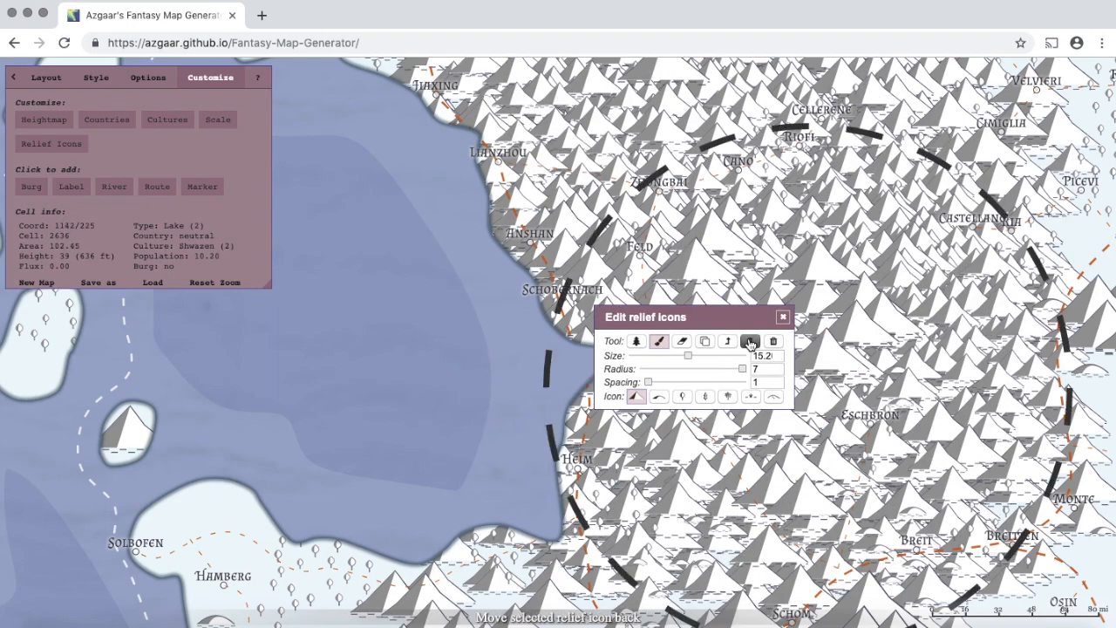
pyautogui.click(715, 238)
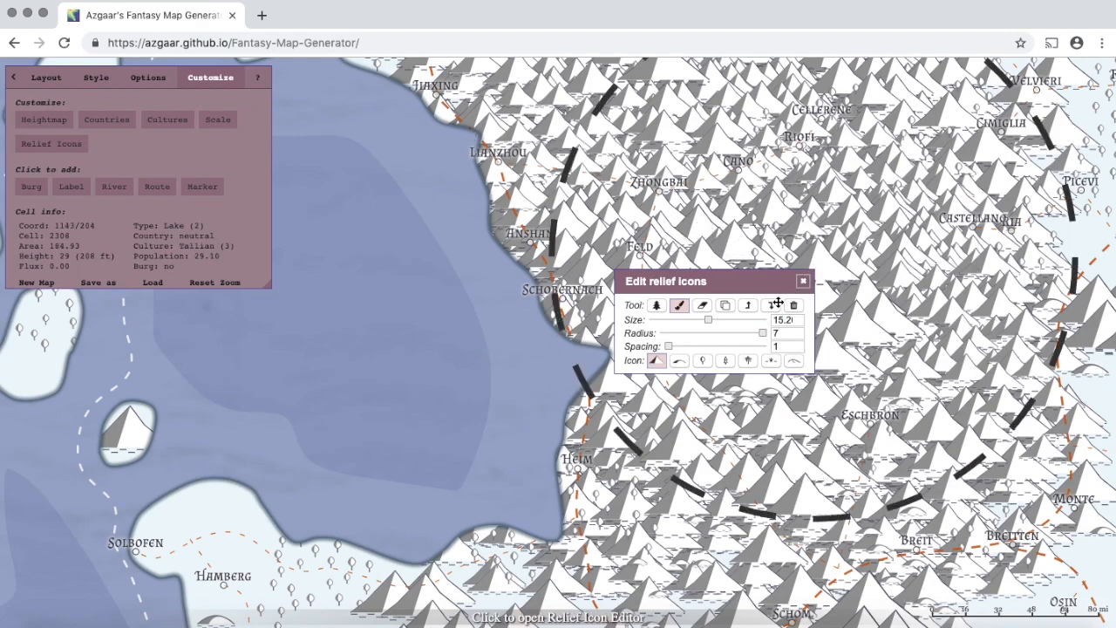
pyautogui.click(814, 258)
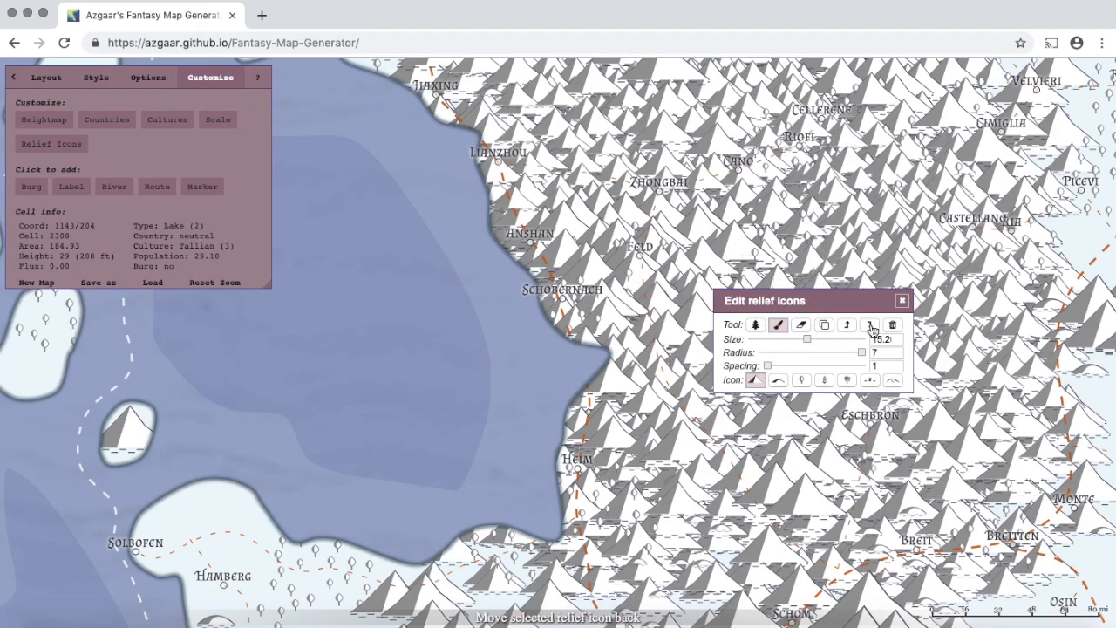
pyautogui.click(712, 204)
pyautogui.click(746, 273)
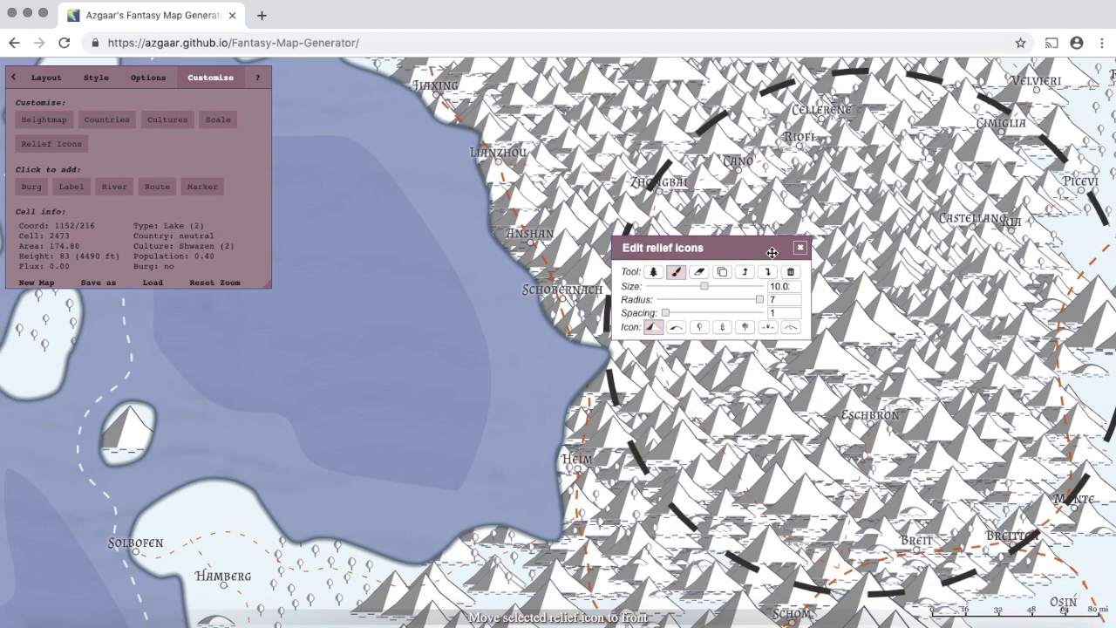
# - Erase all relief icons around and south of Cano using the eraser at radius 2, any icon type
pyautogui.click(699, 274)
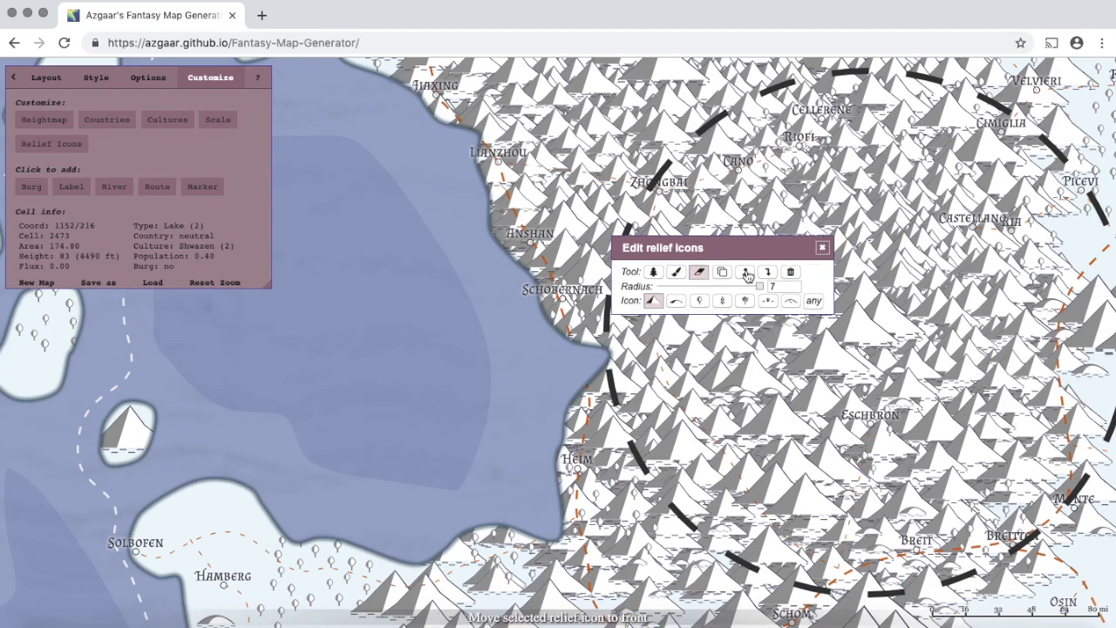
pyautogui.moveTo(760, 287); pyautogui.dragTo(674, 291)
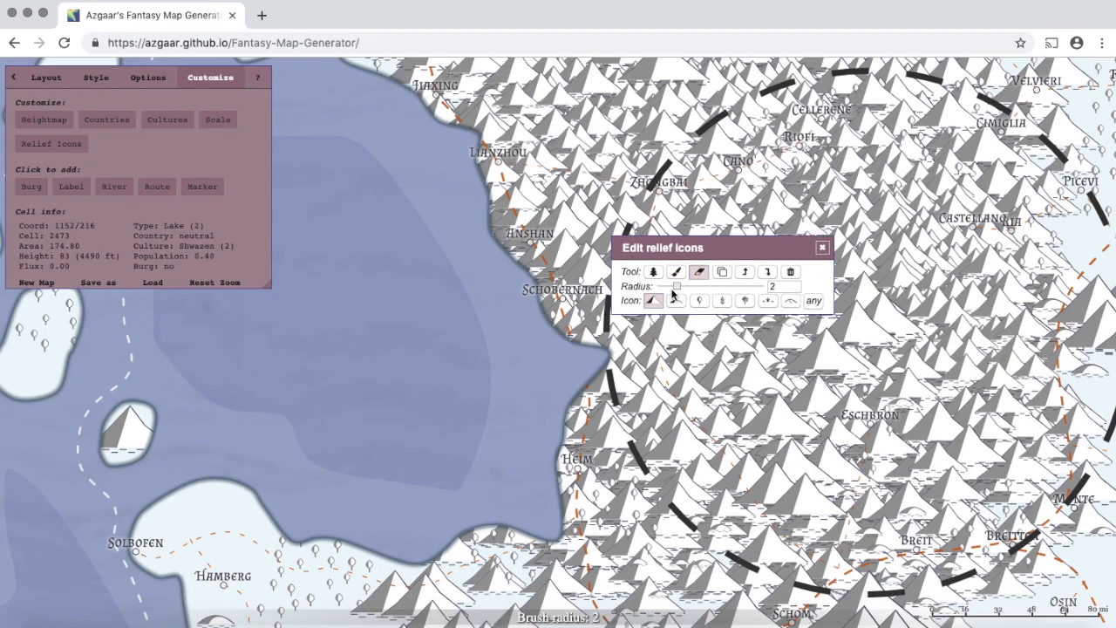
pyautogui.click(753, 172)
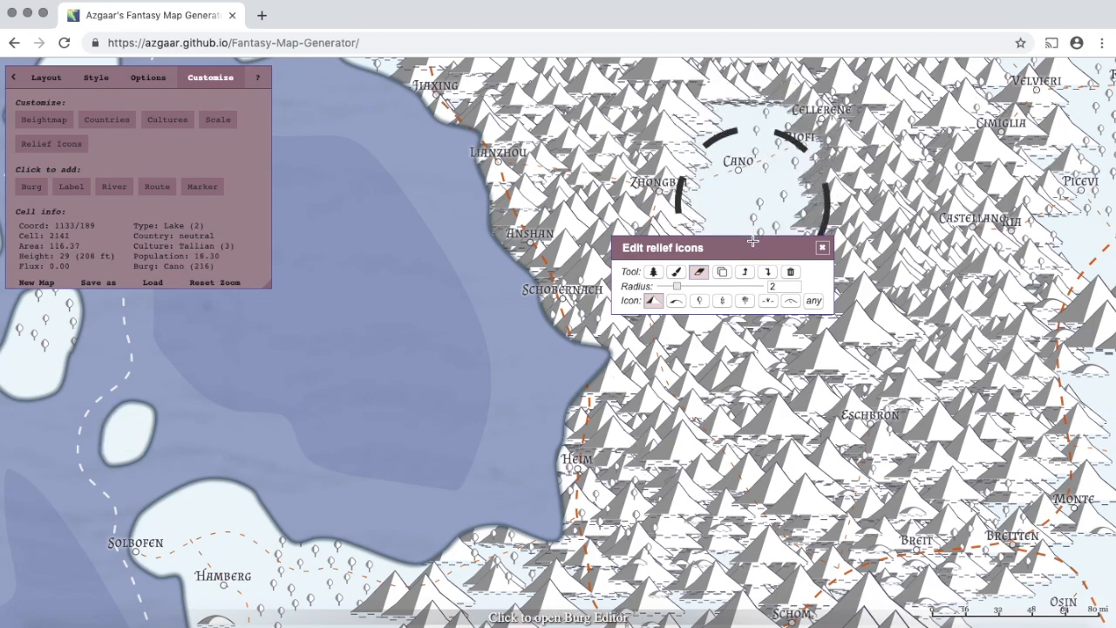
pyautogui.moveTo(753, 286); pyautogui.dragTo(756, 369)
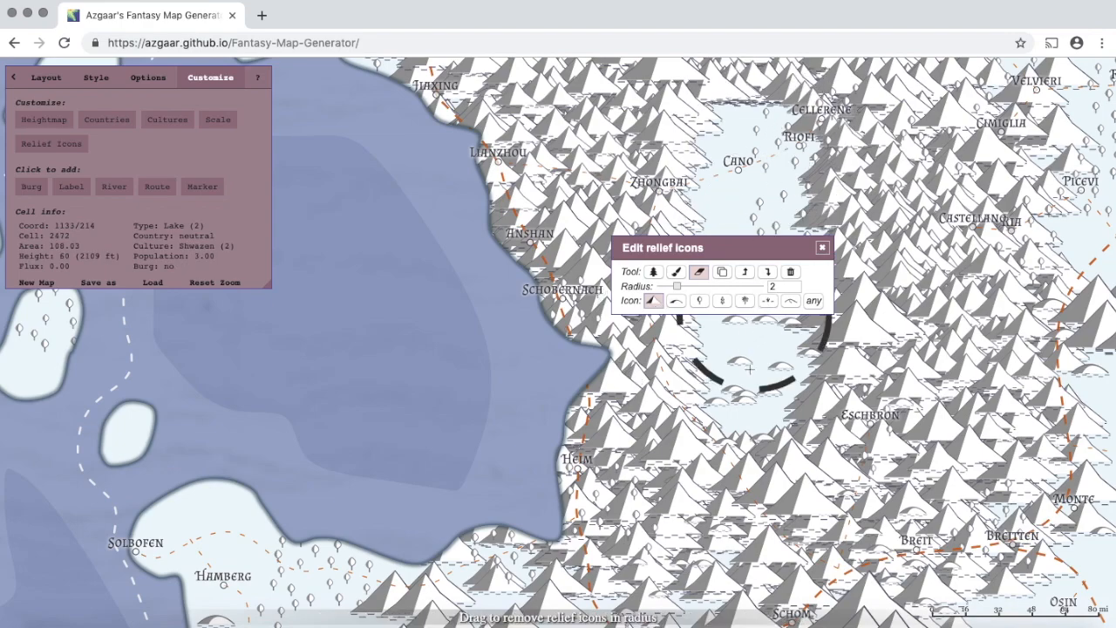
pyautogui.click(814, 302)
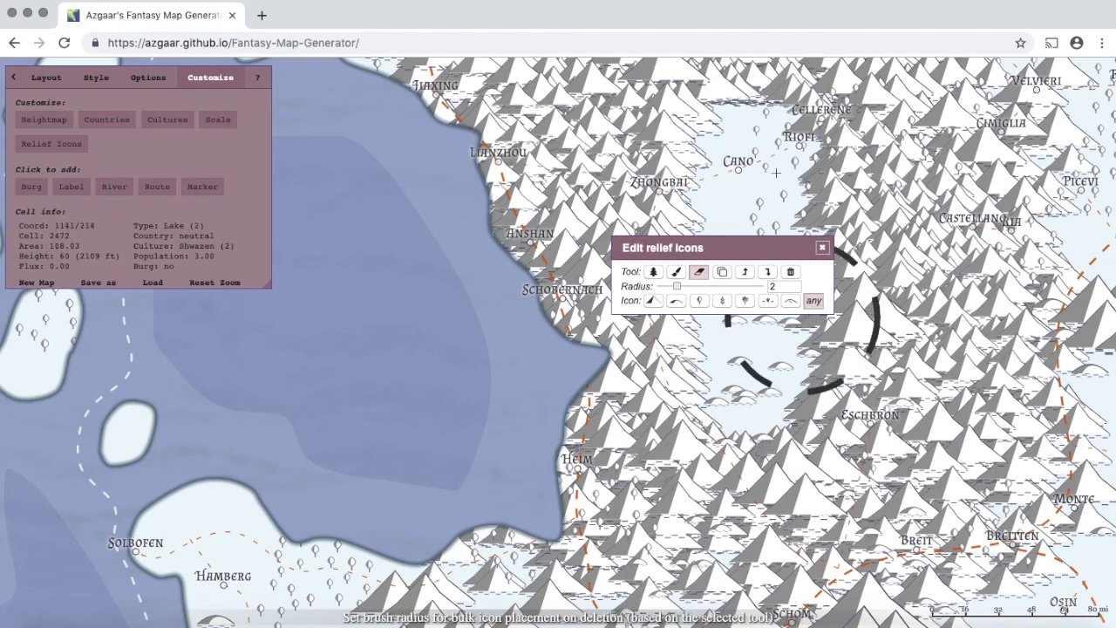
pyautogui.moveTo(764, 146); pyautogui.dragTo(764, 366)
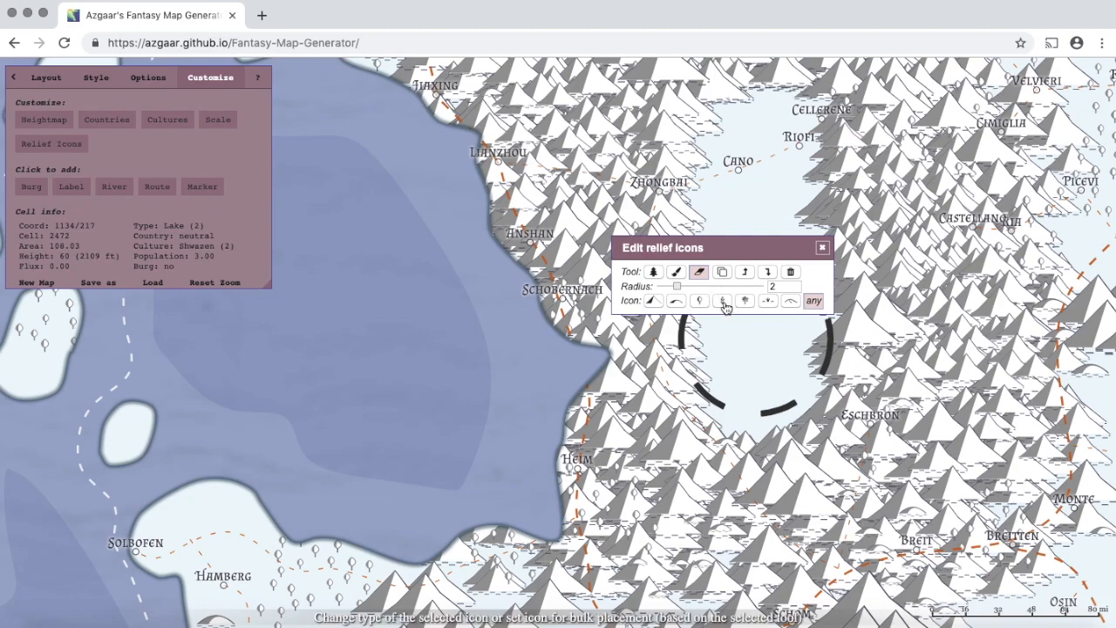
# - Paint a few tree icons into the cleared patch near Cano with radius 1
pyautogui.click(722, 299)
pyautogui.click(677, 272)
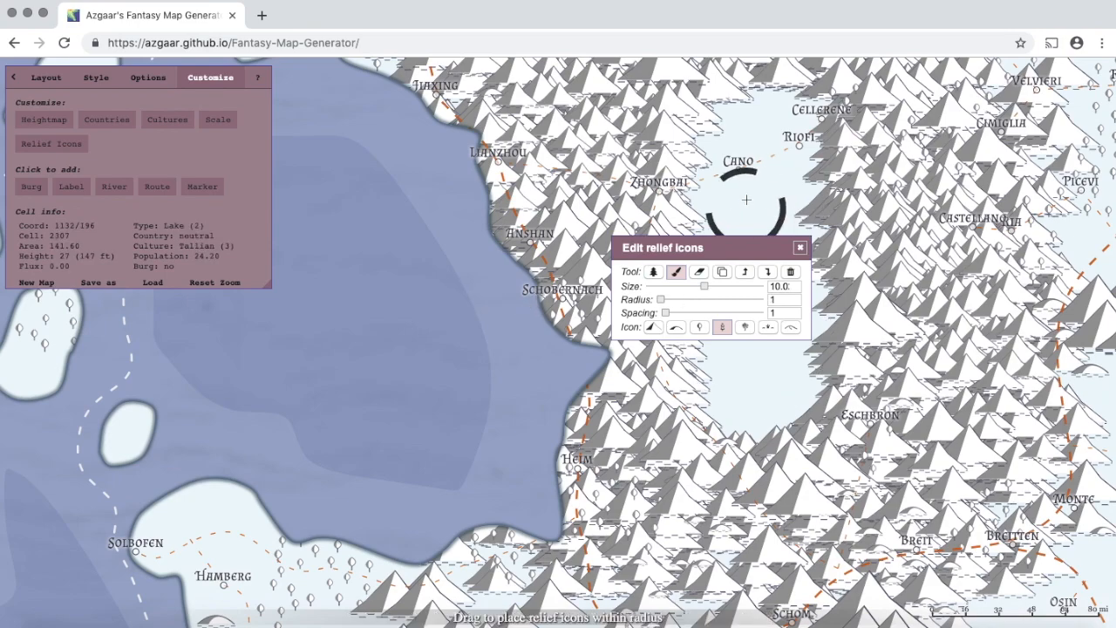
pyautogui.moveTo(742, 197); pyautogui.dragTo(748, 206)
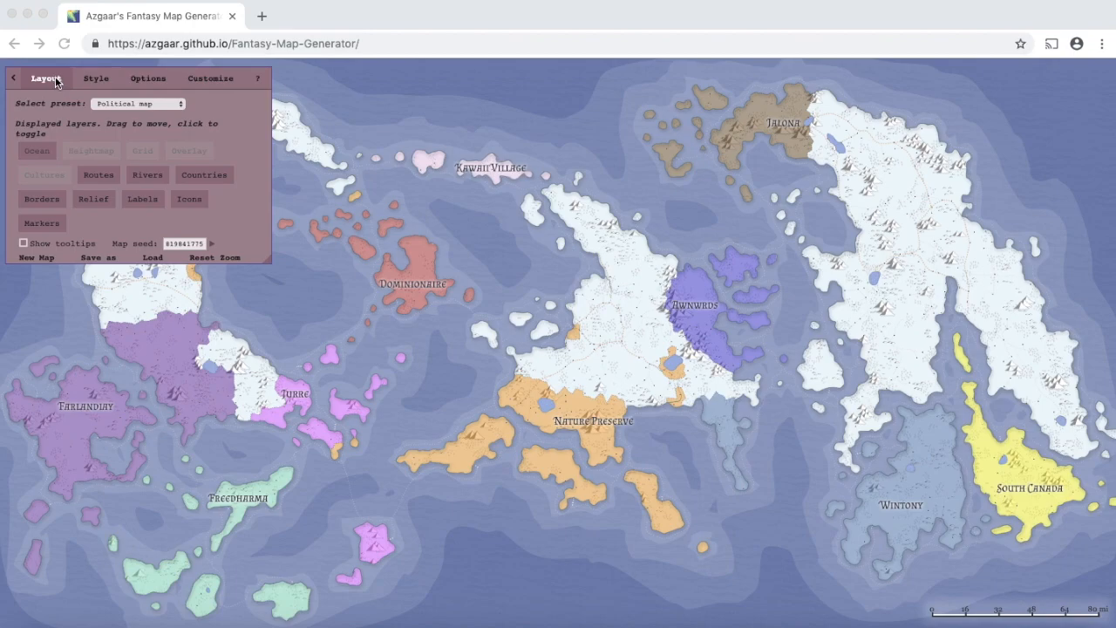
# - Save the map in .map format from the Save as options
pyautogui.click(103, 260)
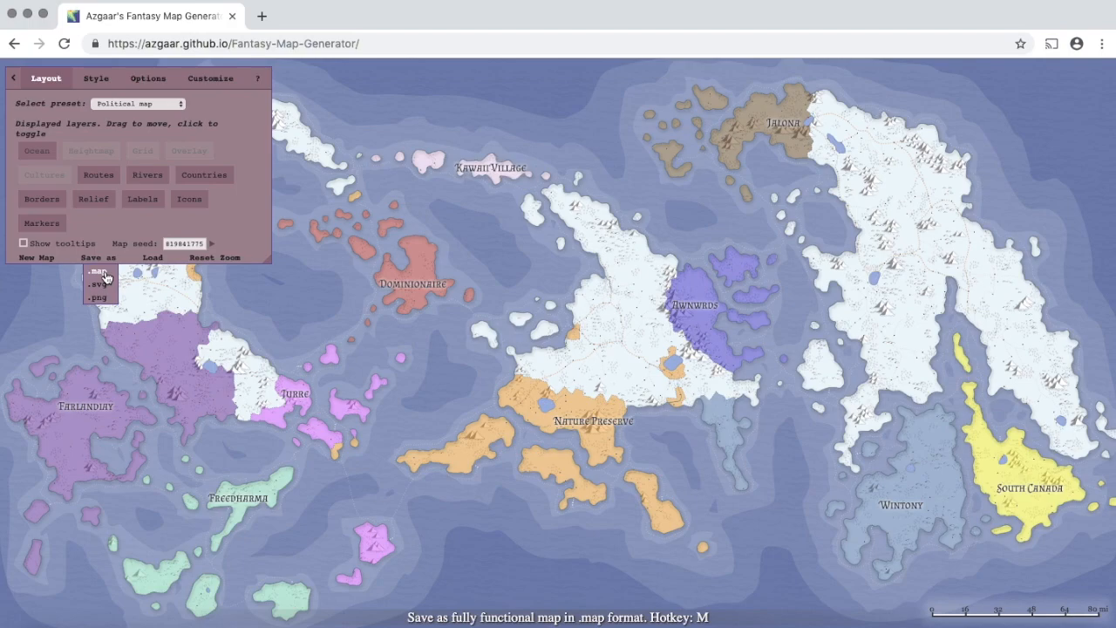
pyautogui.click(105, 277)
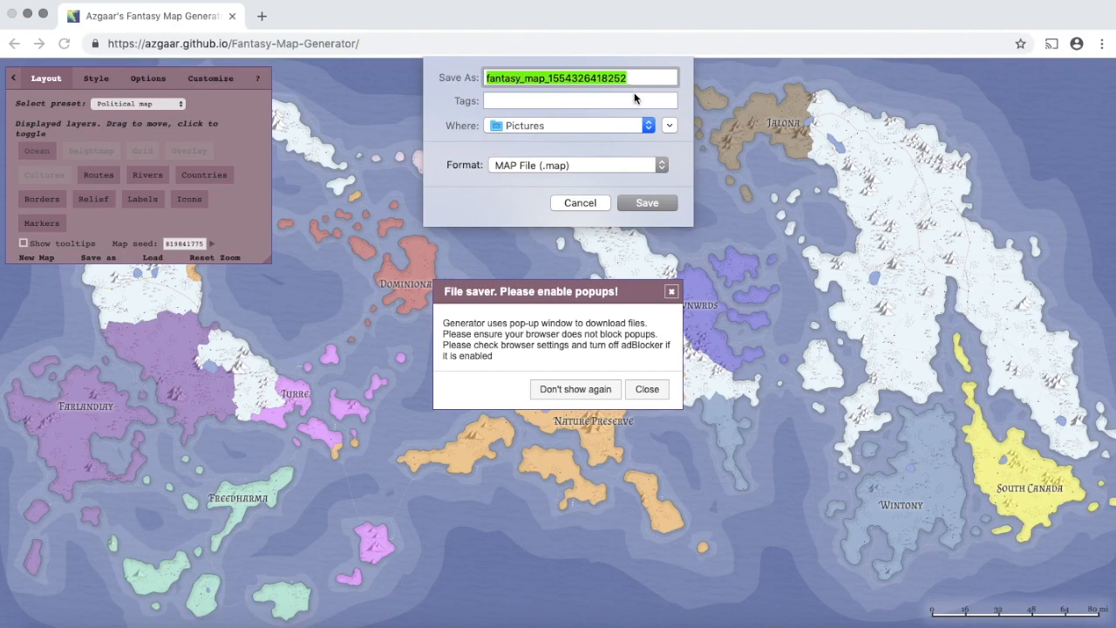
# - Cancel the .map save and bring back the save format list for a PNG export
pyautogui.click(587, 203)
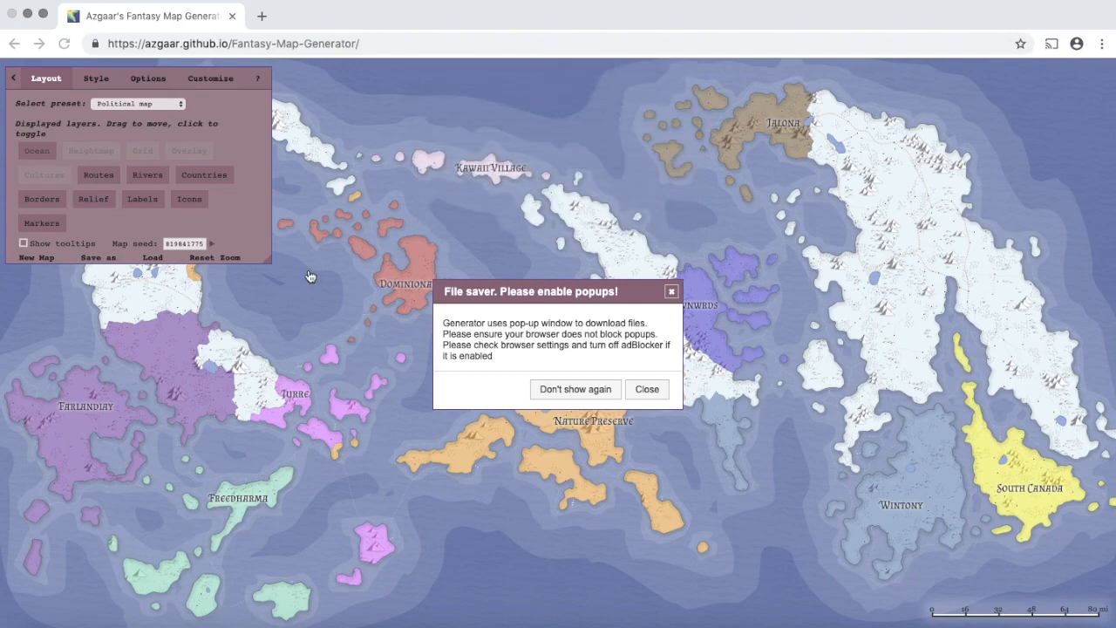
pyautogui.click(108, 265)
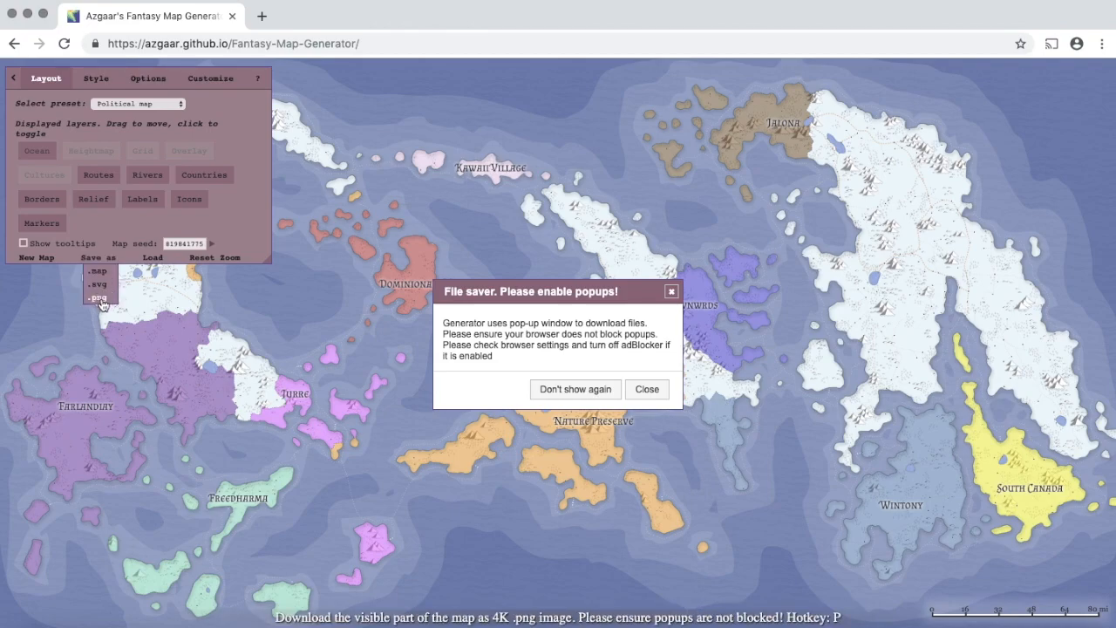